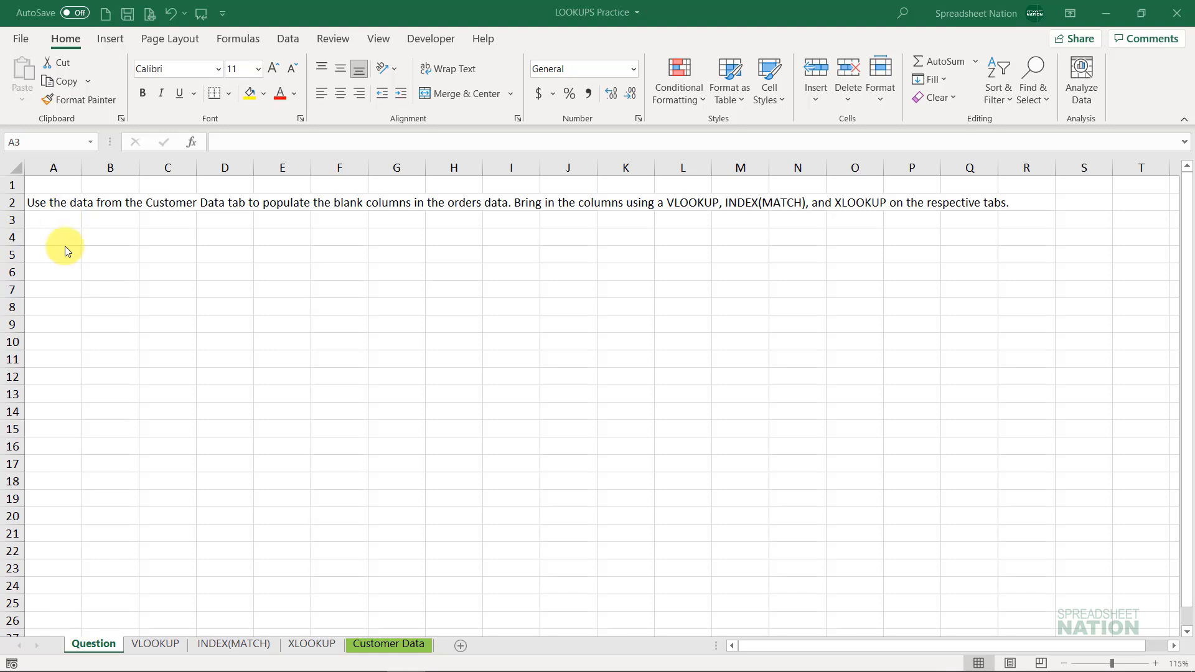
- Review the Customer Data sheet's columns, from Customer Name and Industry through Customer Rating and Customer ID
click(404, 645)
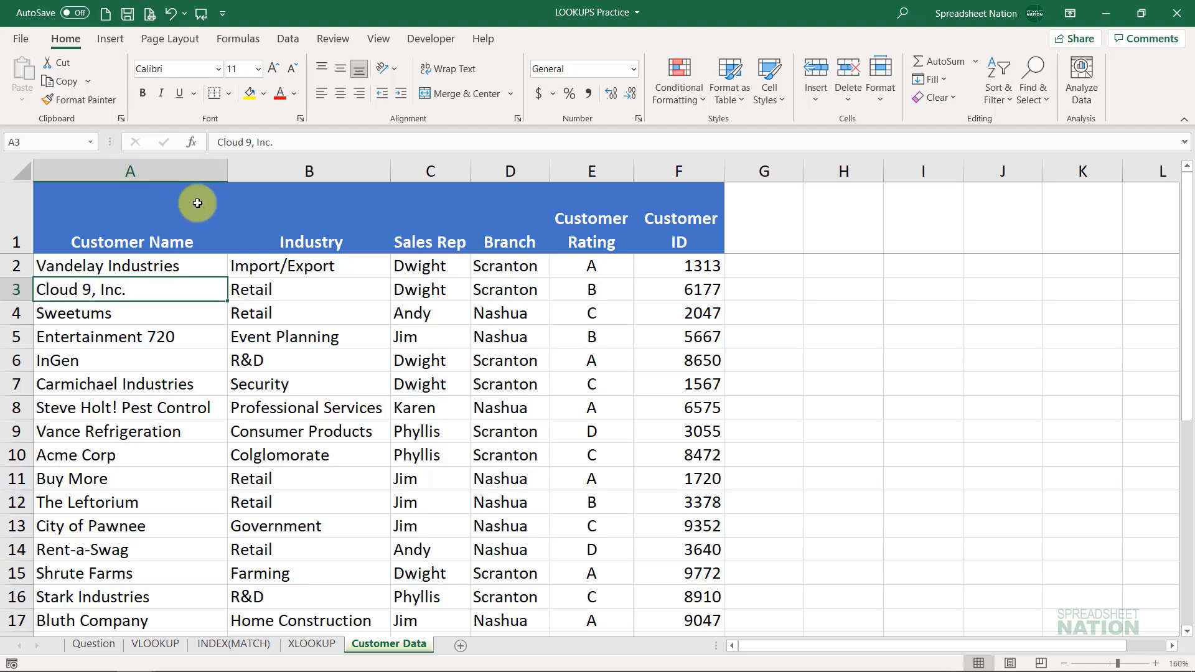
click(156, 169)
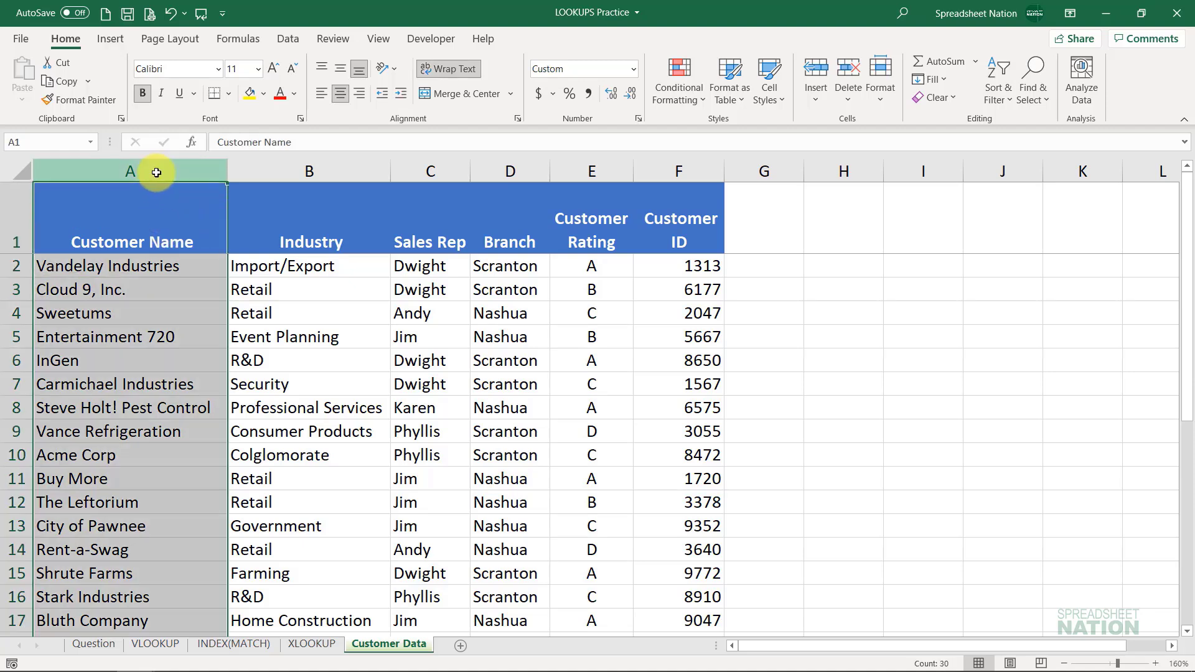
click(363, 170)
click(460, 164)
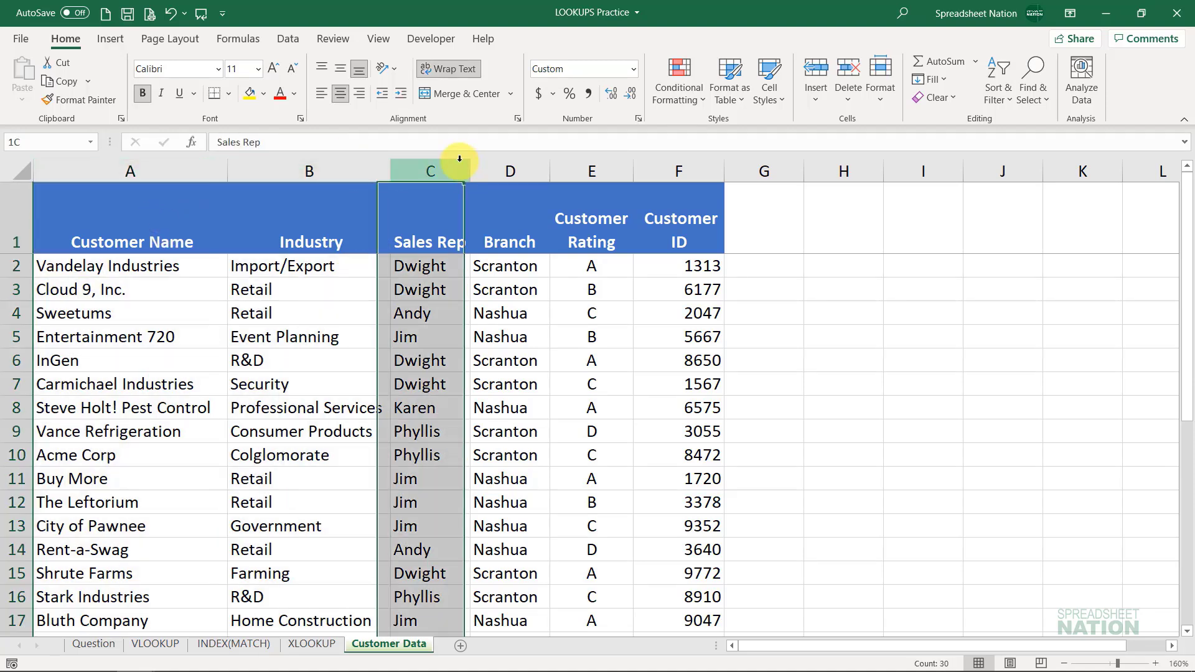
click(520, 165)
click(582, 170)
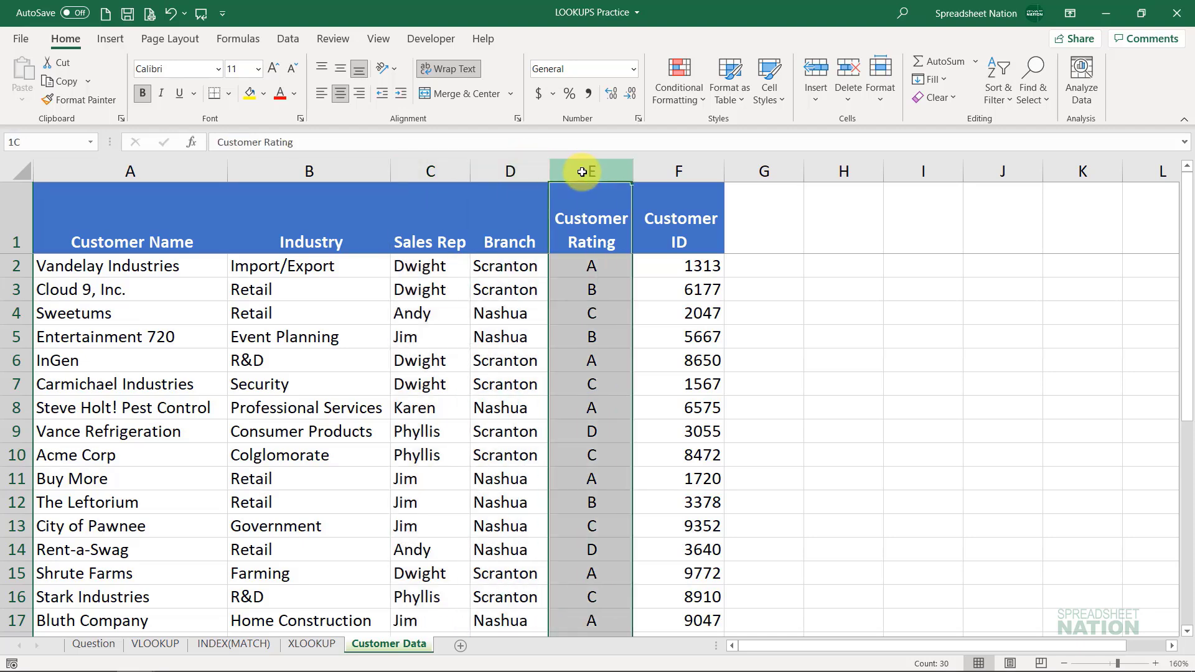
click(677, 171)
click(605, 335)
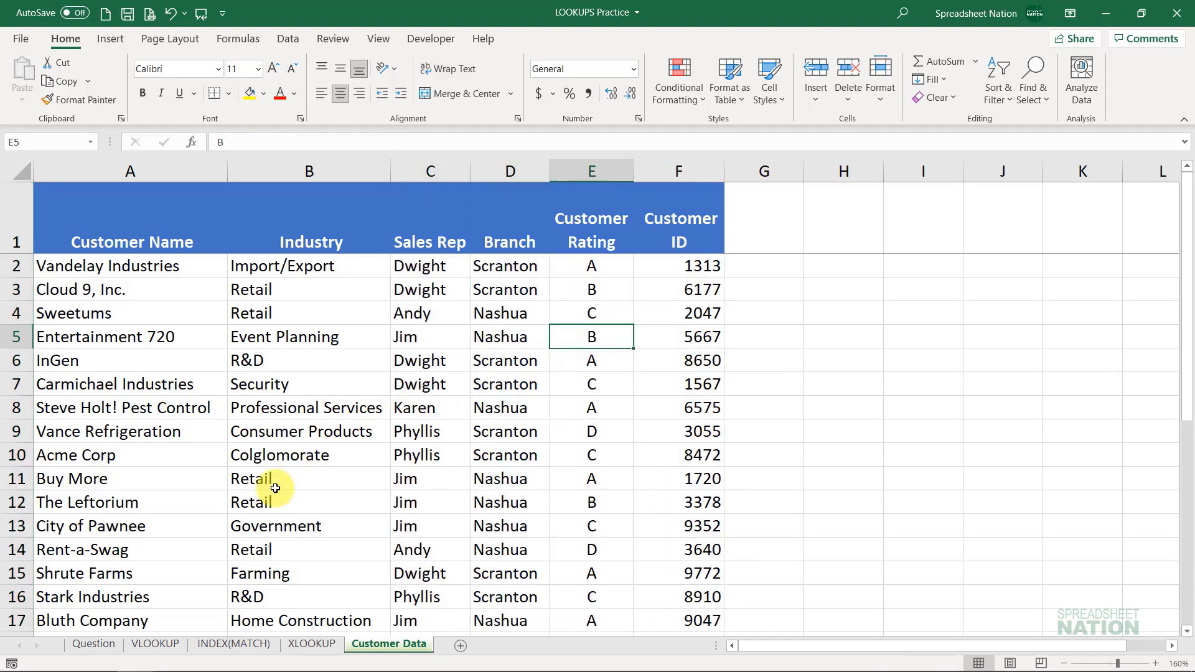
- Examine the orders data on the VLOOKUP sheet, including its filled and blank columns and how far the rows extend
click(162, 642)
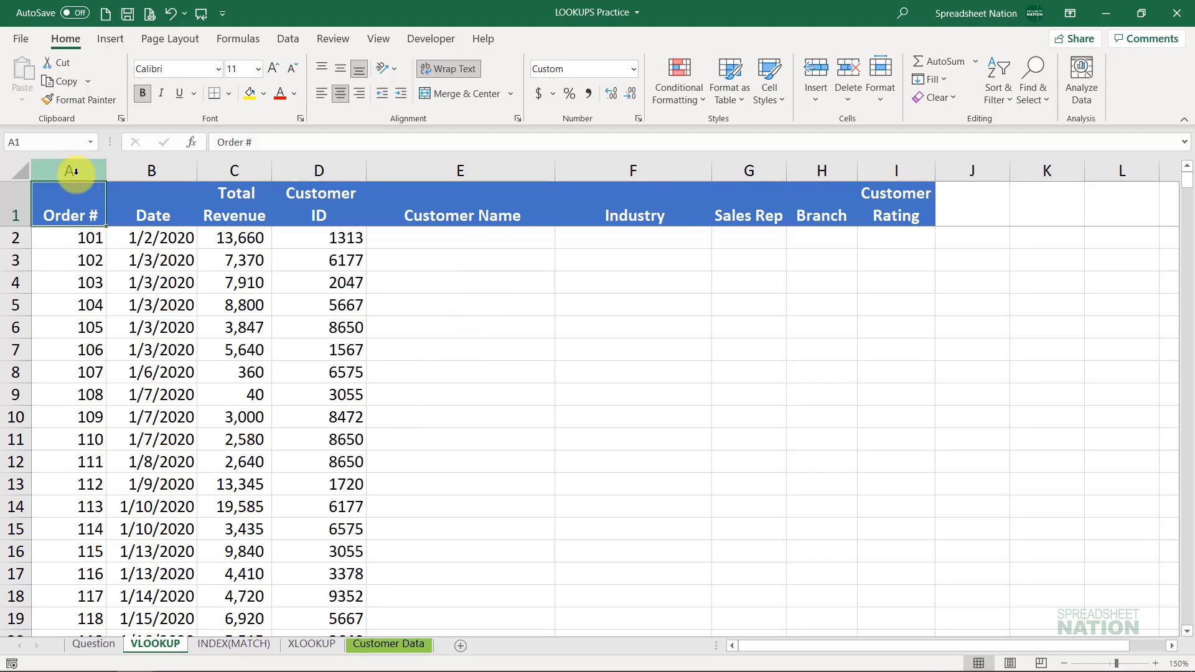
drag(74, 169, 333, 169)
click(152, 165)
click(339, 169)
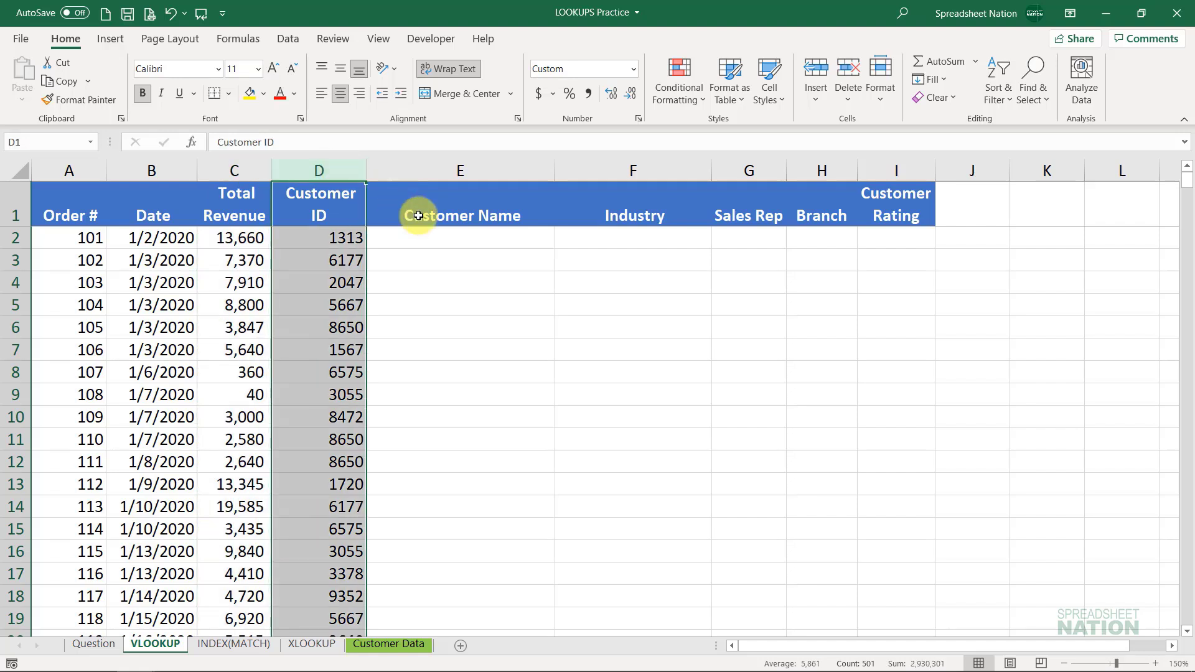
click(456, 205)
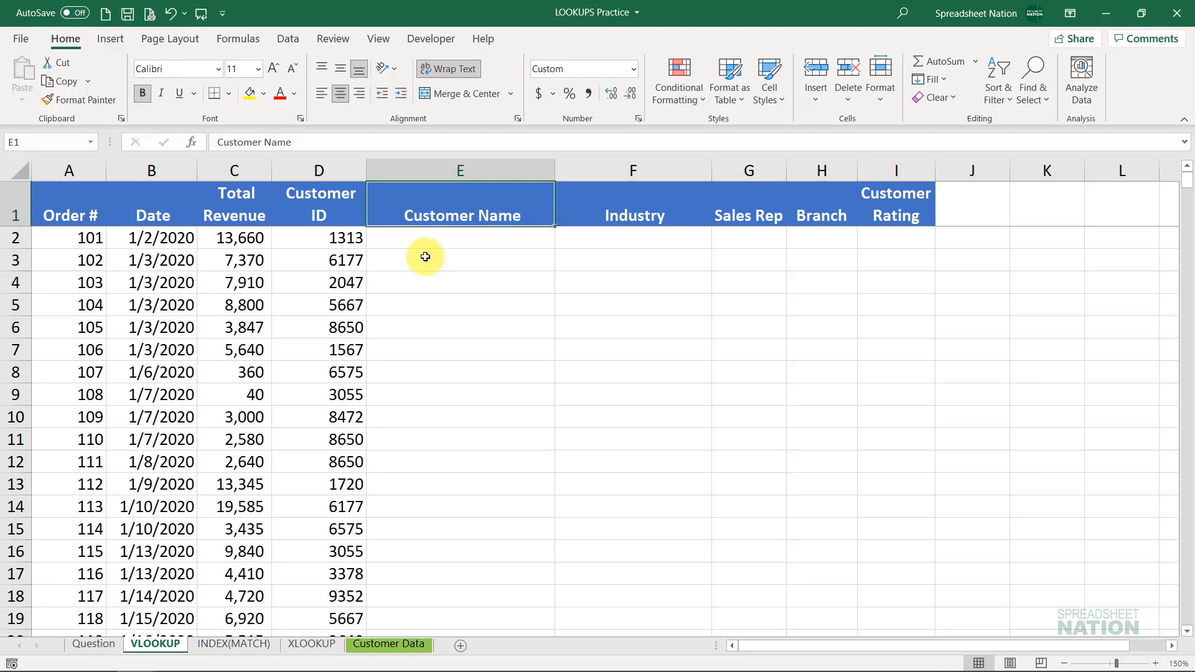
click(330, 290)
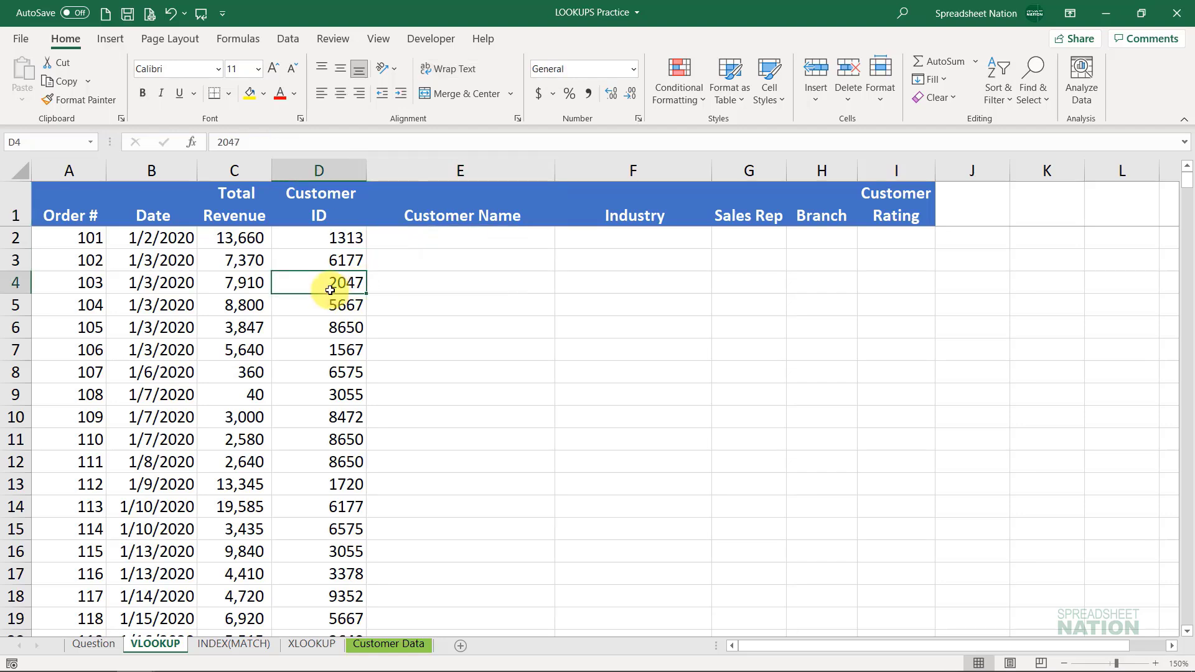
key(ctrl+Down)
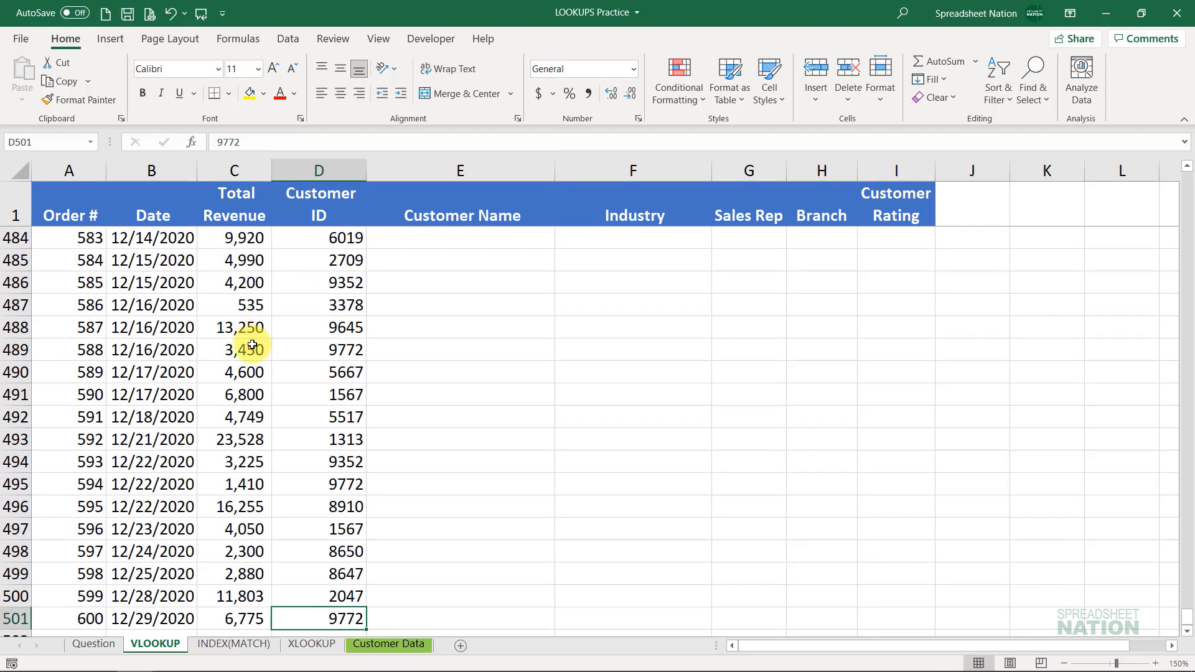
scroll(101, 507, down, 1)
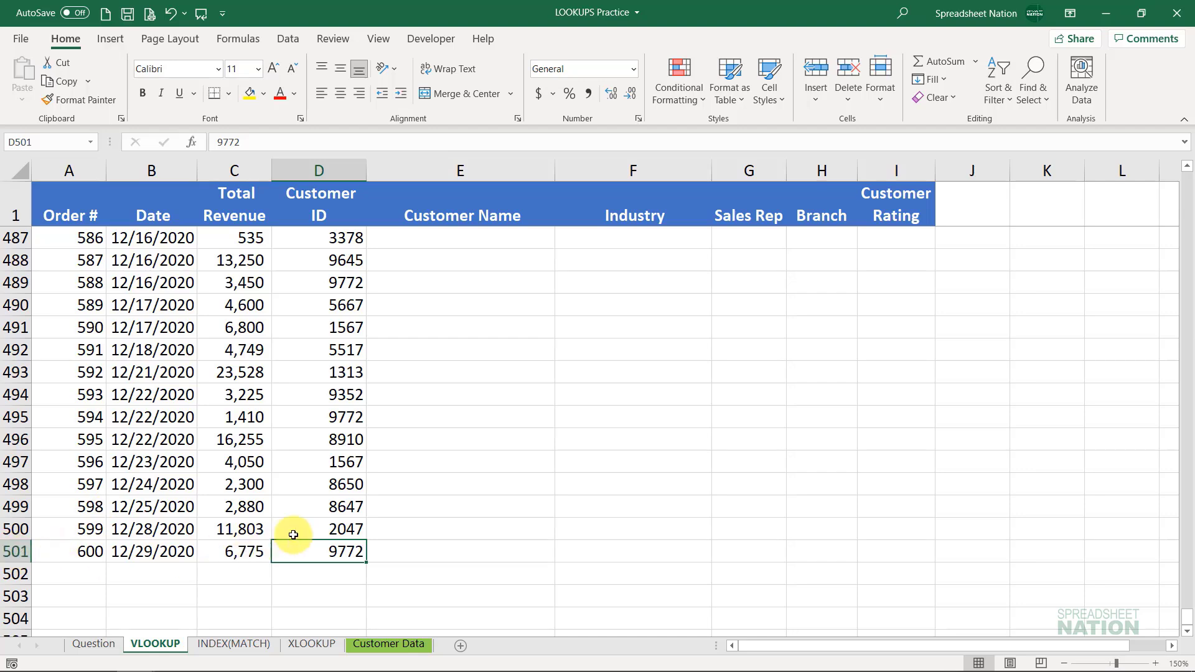
key(ctrl+Up)
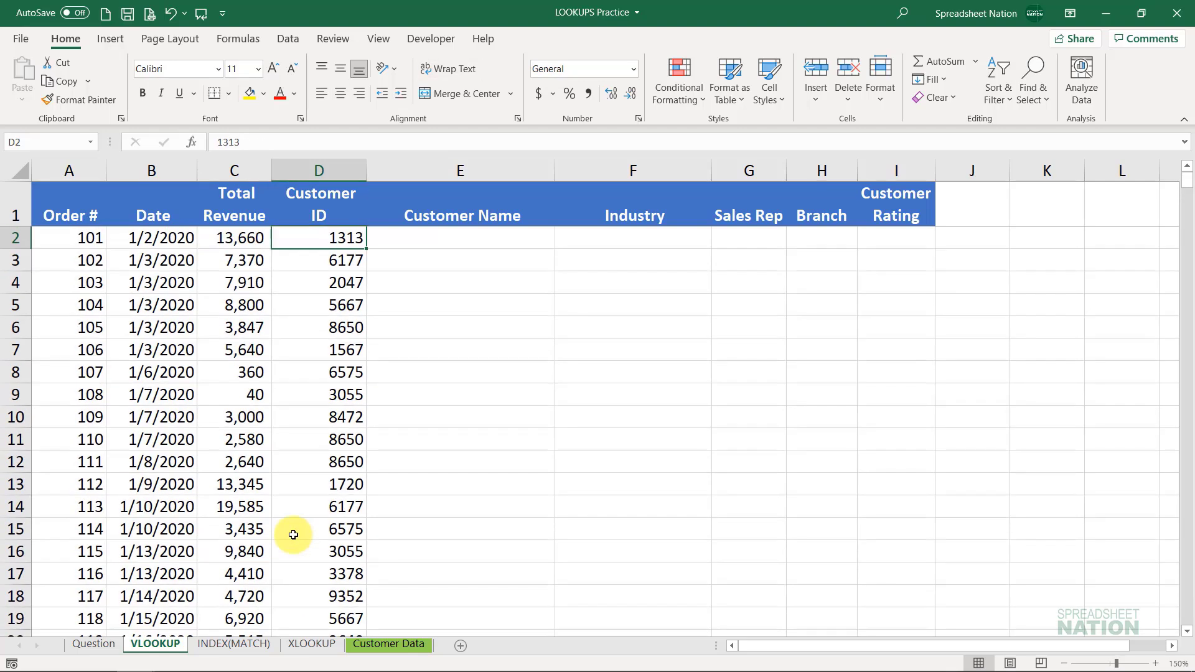
- Compare the Customer ID column on the VLOOKUP sheet with the Customer ID column on the Customer Data sheet
click(473, 241)
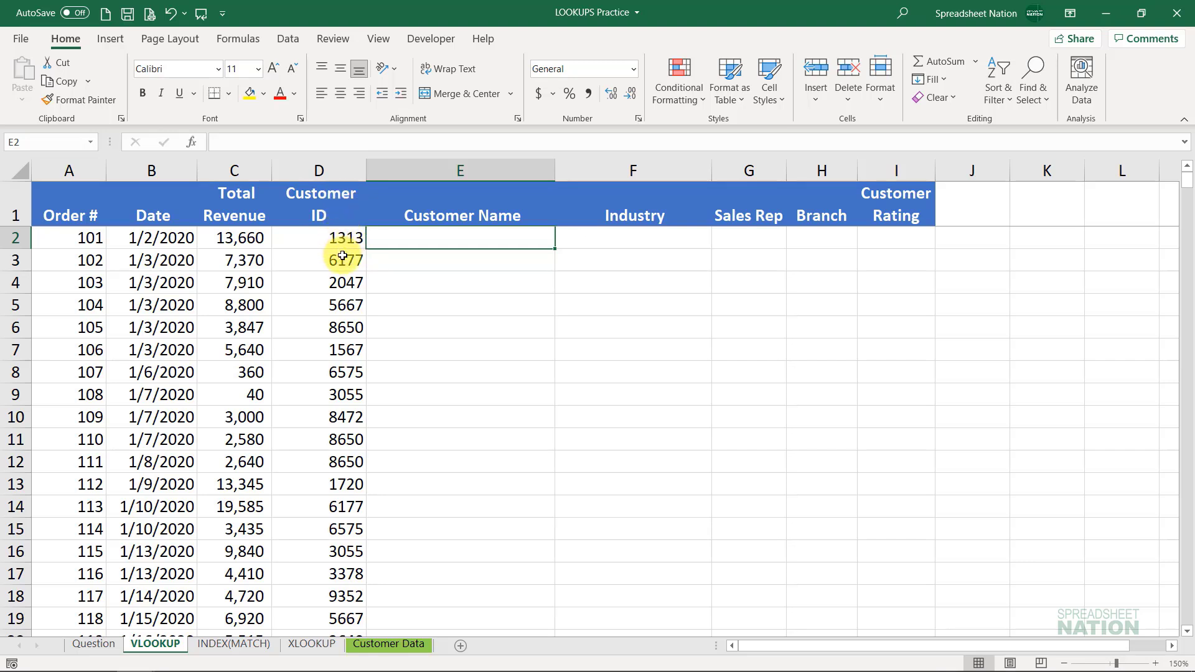
click(334, 168)
click(383, 645)
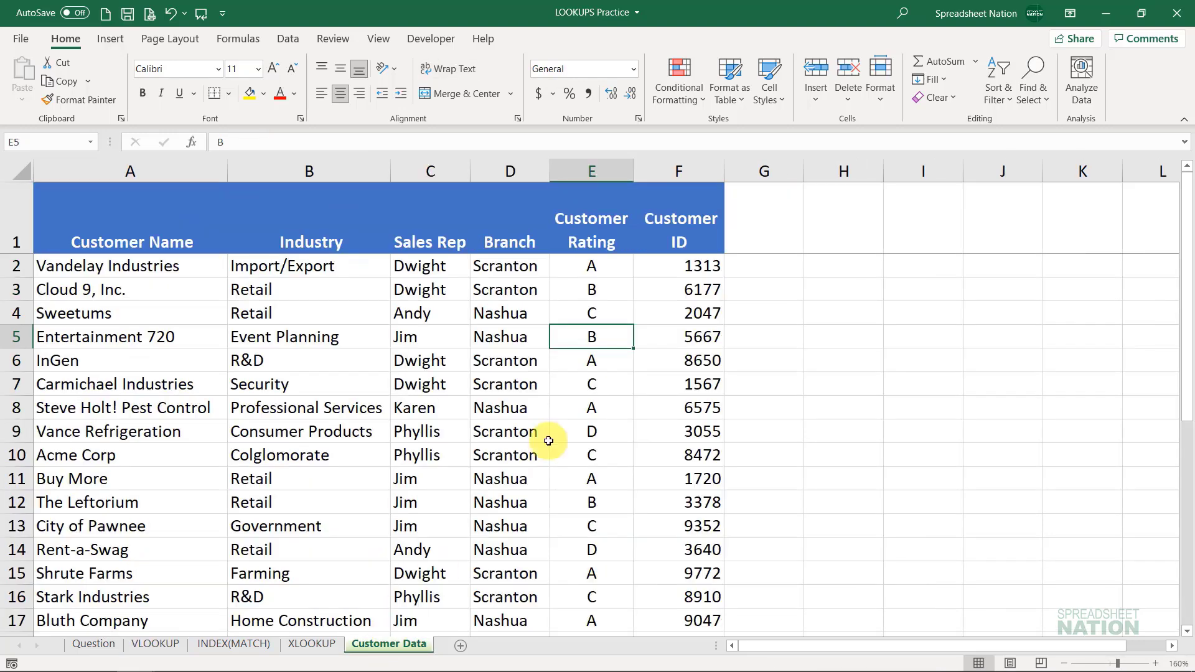
click(702, 171)
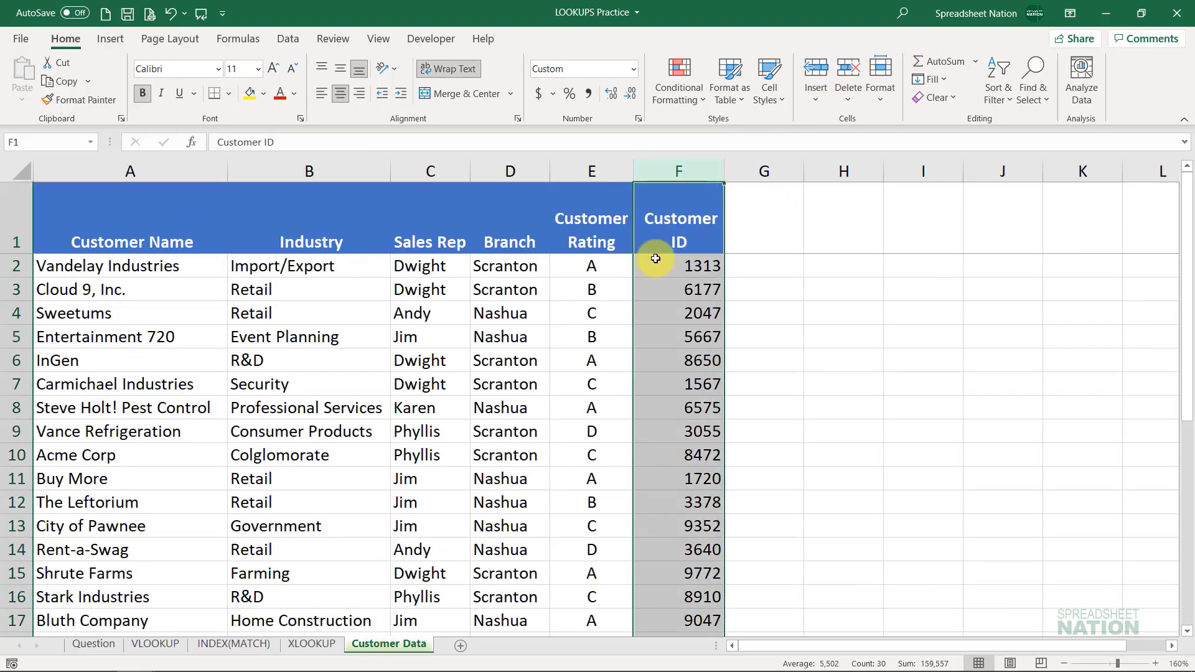
scroll(652, 368, down, 6)
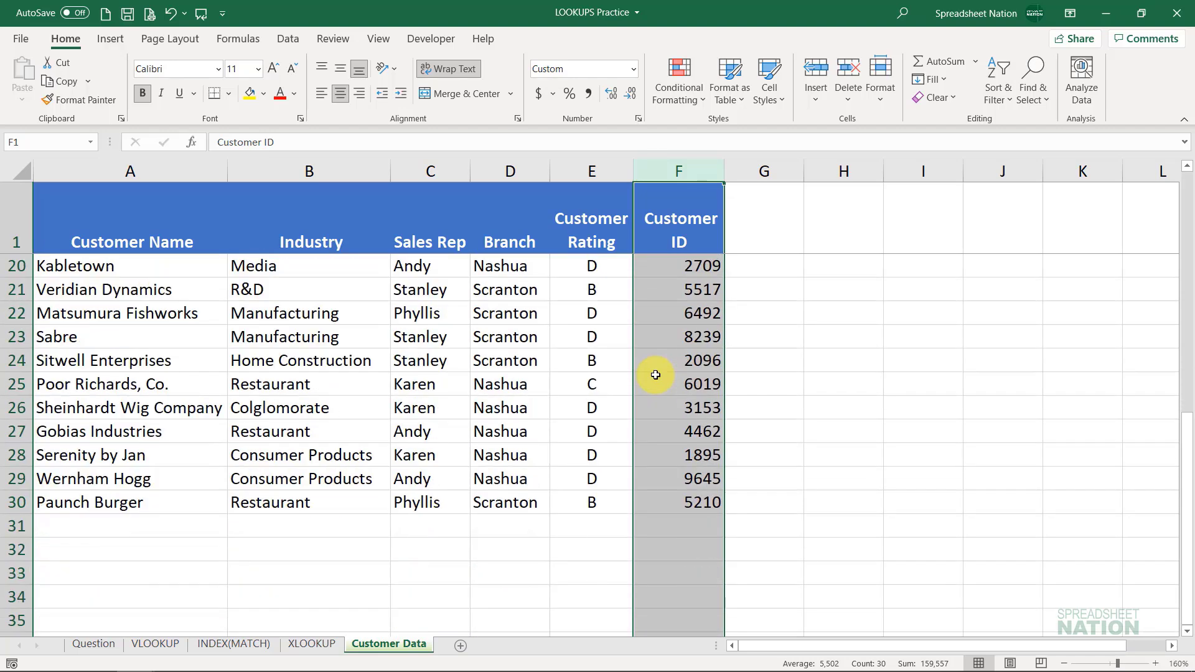
scroll(654, 377, up, 6)
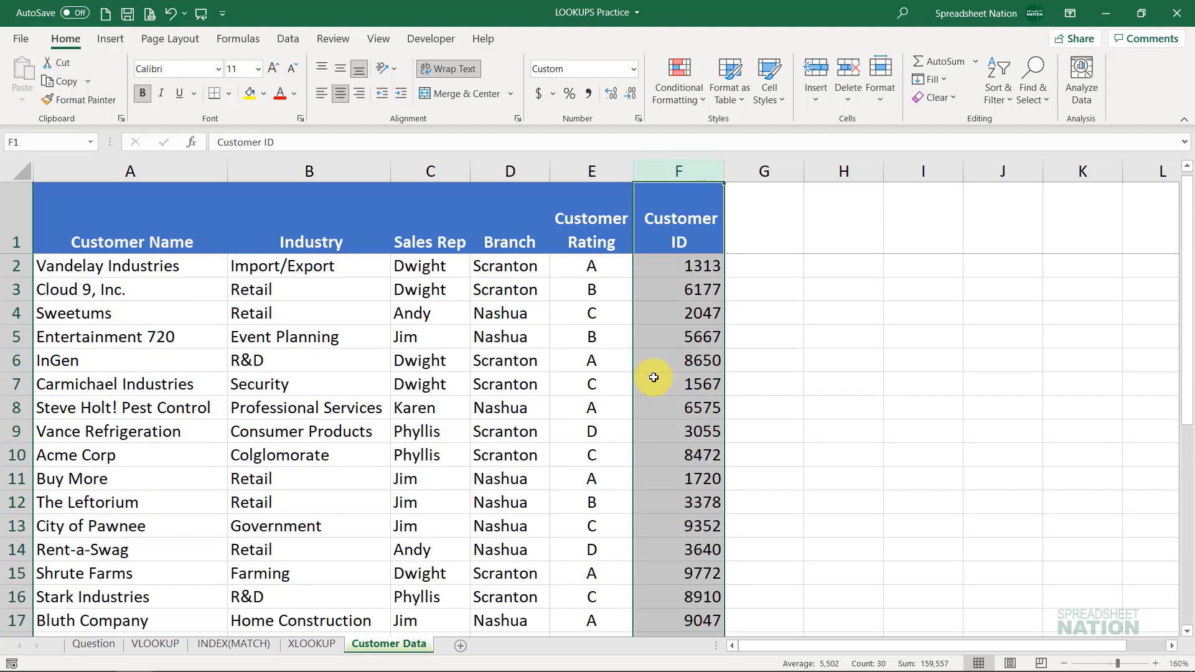
- Enter =VLOOKUP(D2,'Customer Data'!$A:$F,1,FALSE) in cell E2 of the VLOOKUP sheet
click(160, 644)
click(459, 241)
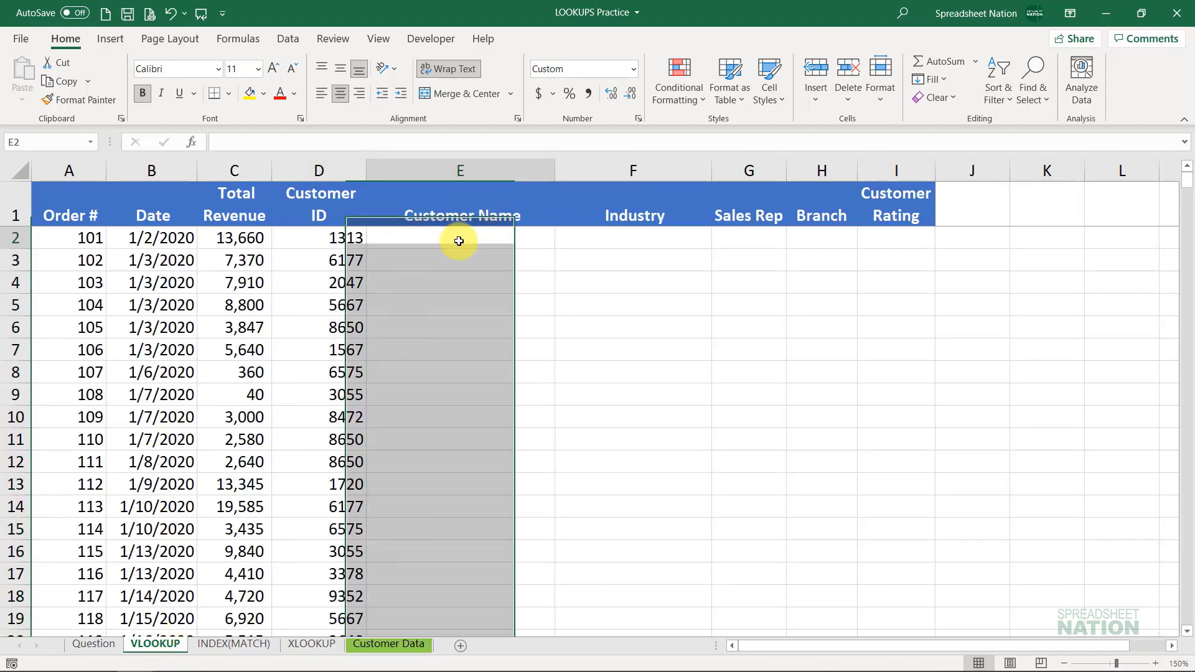
text(=vlook)
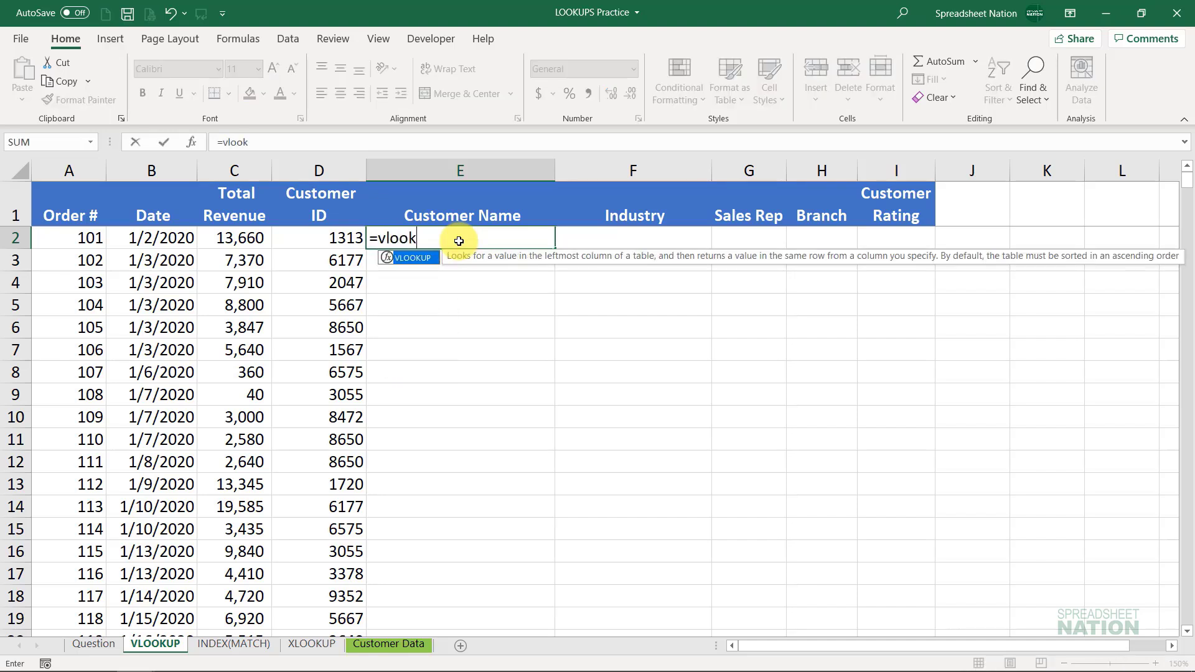
key(Tab)
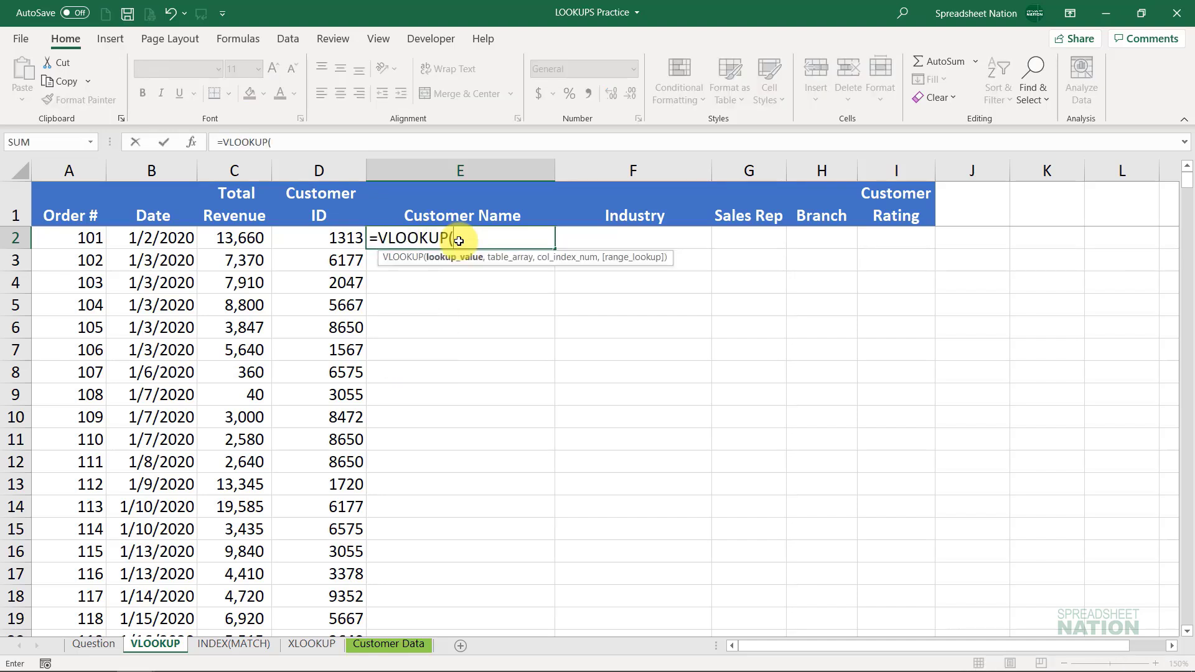
click(295, 246)
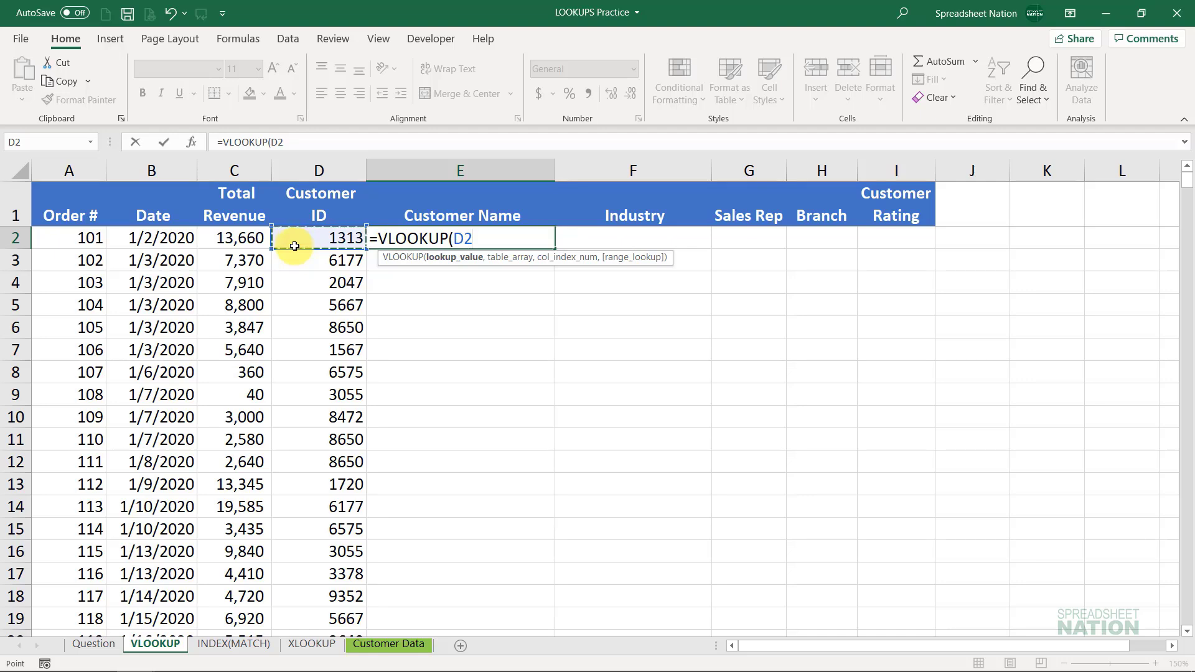
text(,)
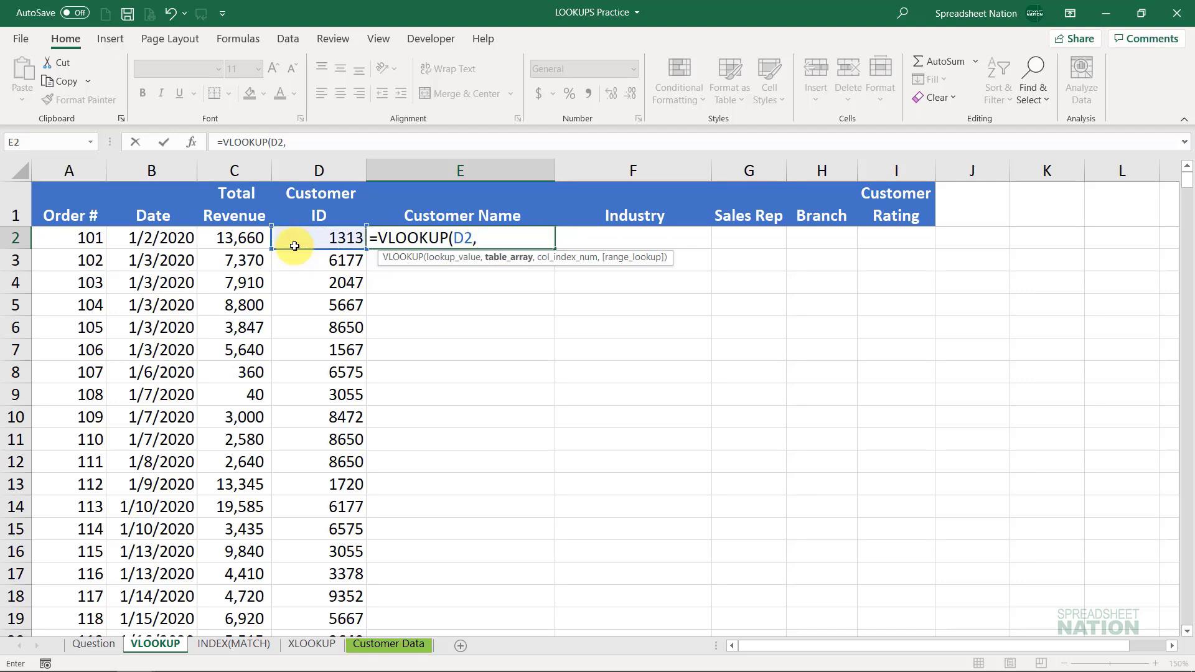
click(386, 644)
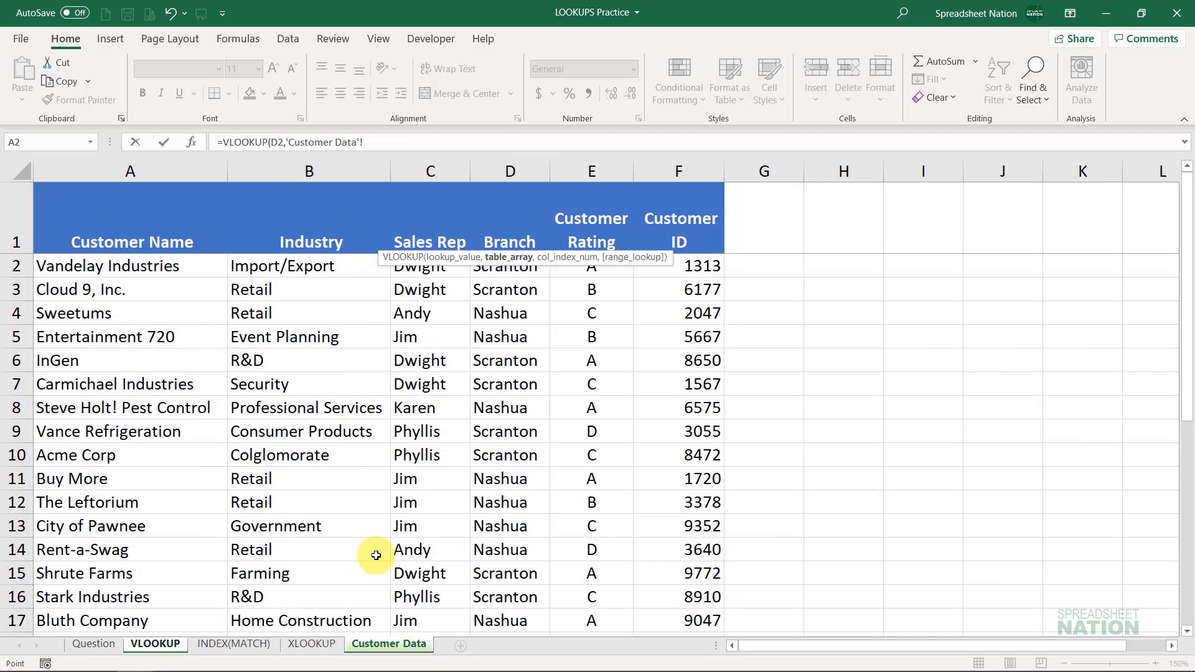
drag(133, 171, 666, 164)
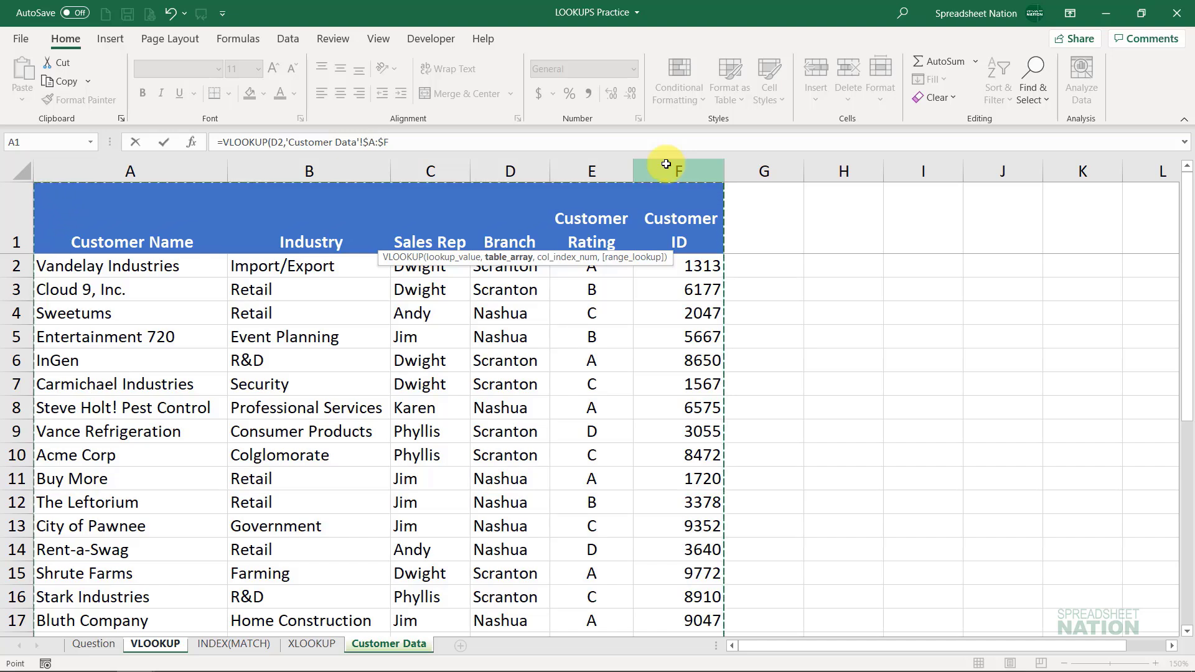
text(,)
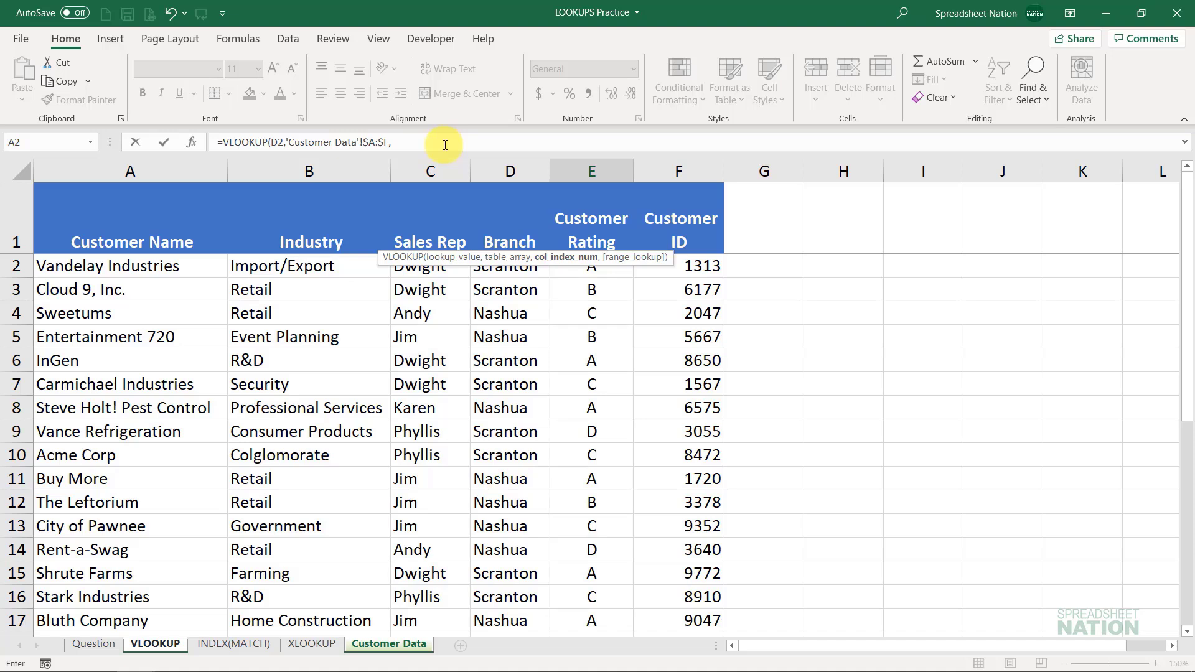
text(1,false))
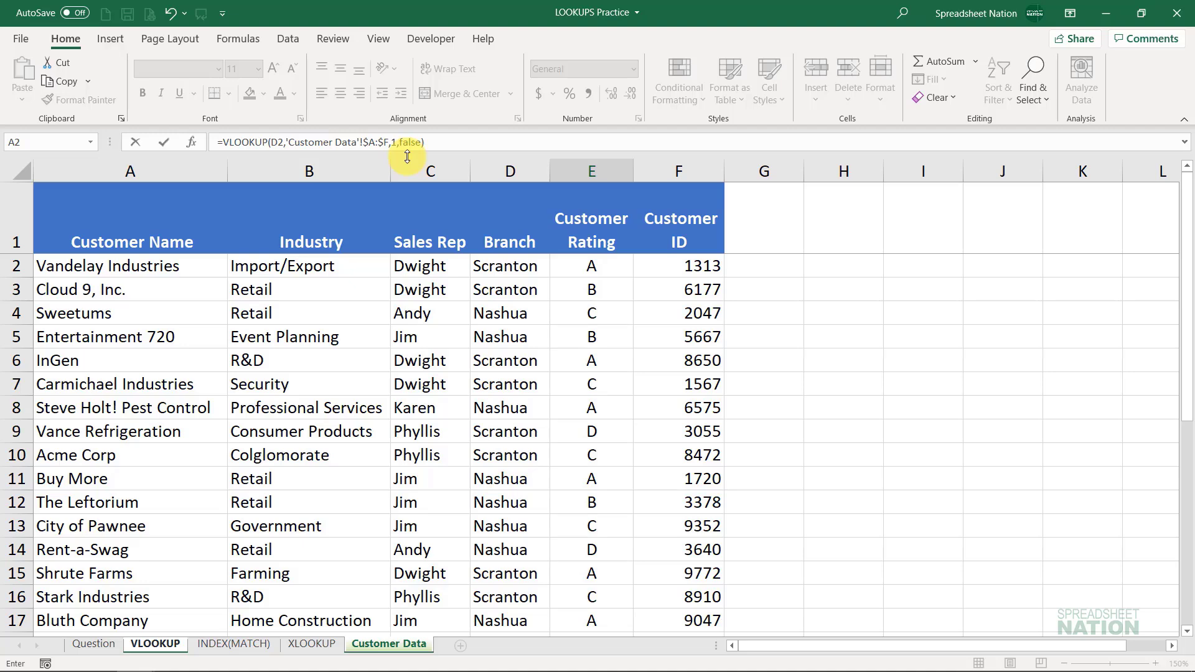
key(Return)
- Check the formula in E2 against the column order on the Customer Data sheet, looking at its first column
double_click(419, 231)
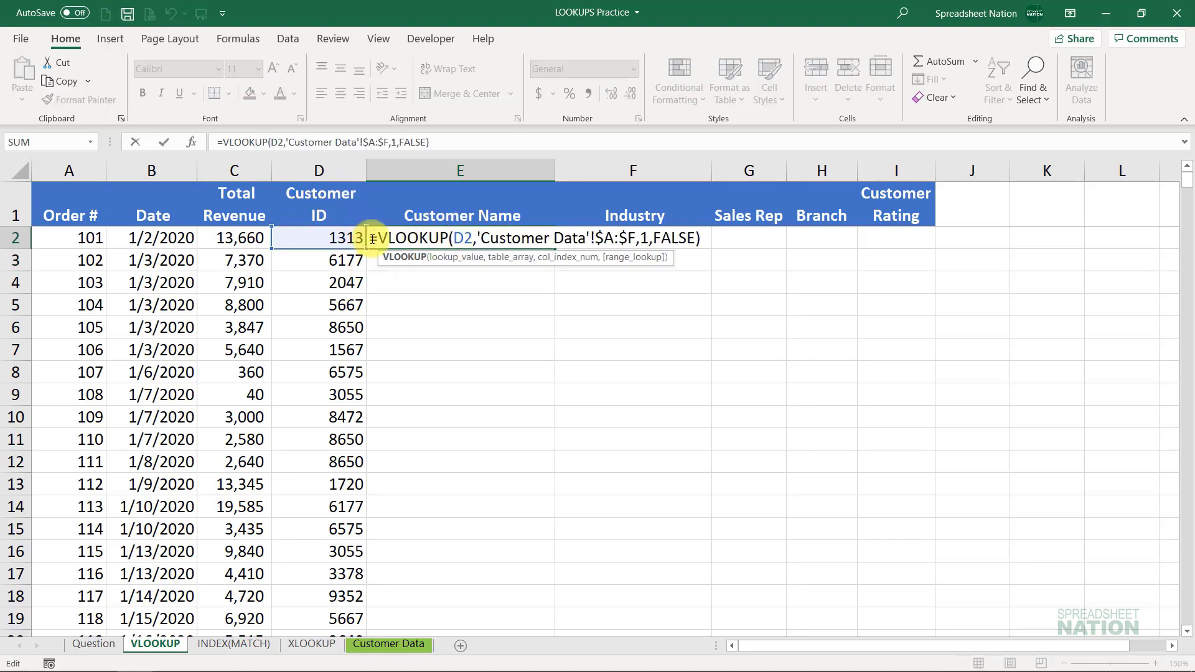
key(Return)
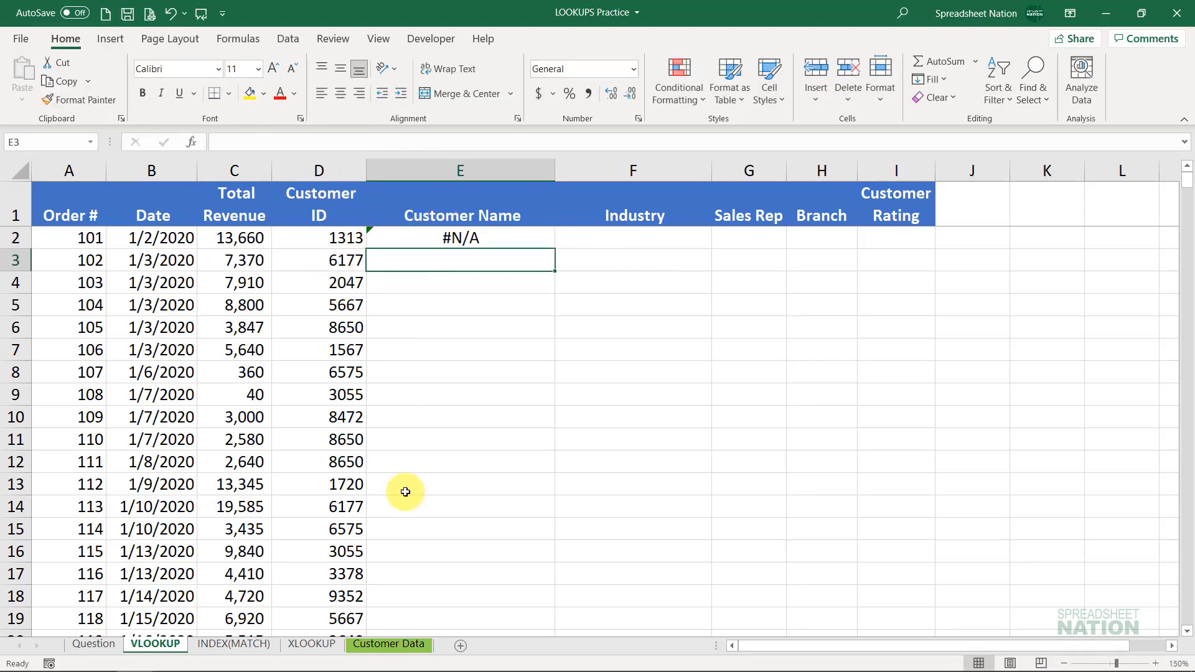
click(391, 646)
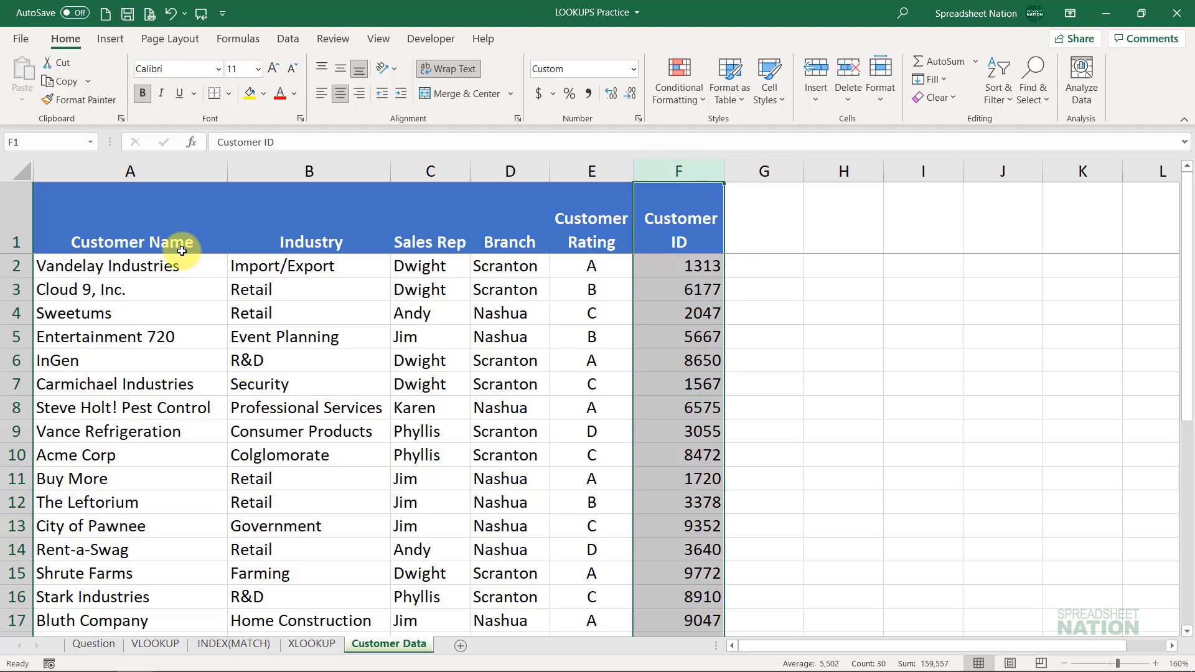
click(163, 173)
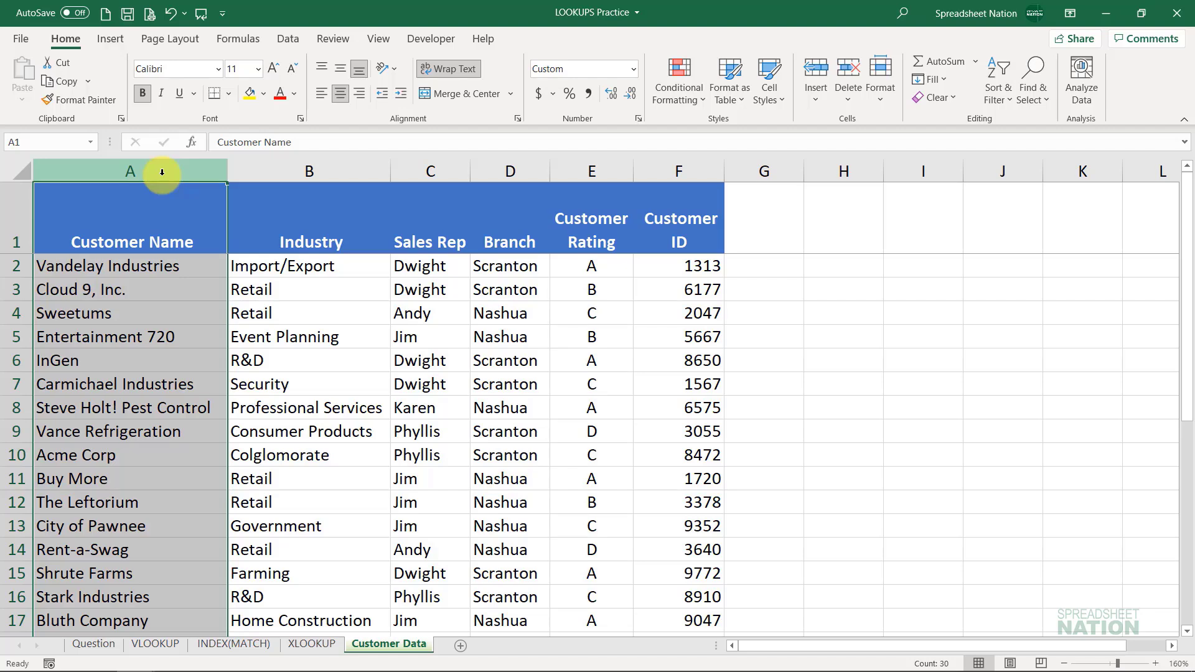
click(772, 219)
click(833, 224)
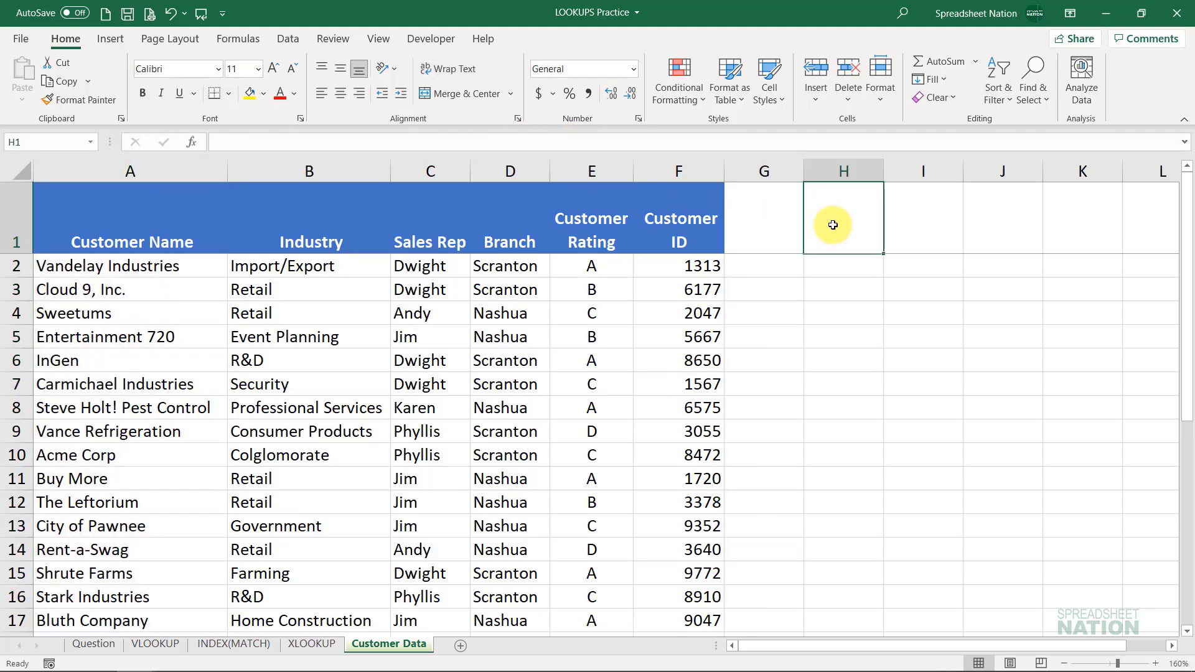
text(=)
key(Left)
key(Left)
key(Left)
key(Left)
key(Left)
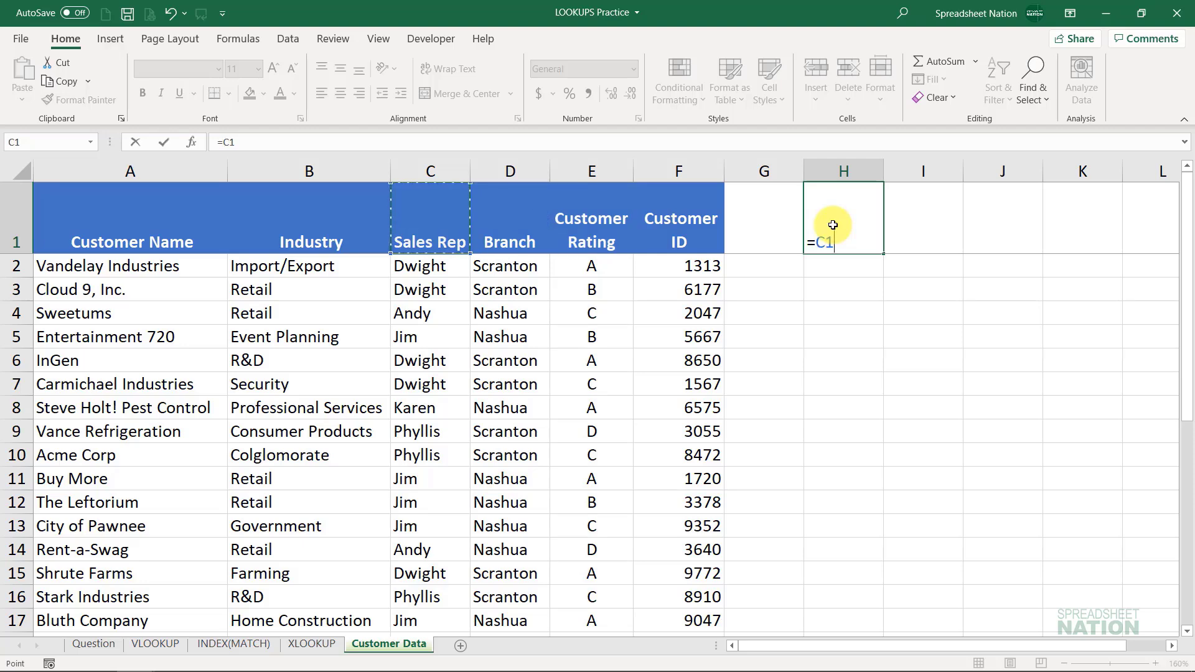
key(Escape)
- Enter =A1 in cell G1 of the Customer Data sheet and fill it across and down through K6
key(Left)
text(=)
key(Left)
key(Left)
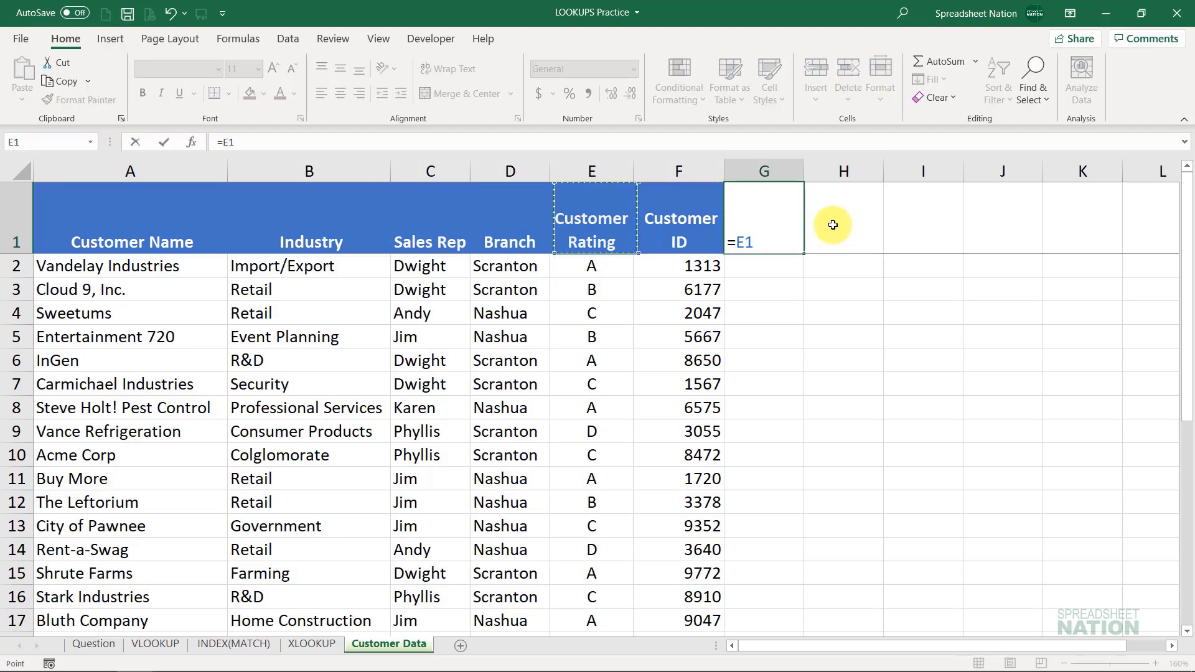
key(Left)
key(Left)
key(Left)
key(Left)
key(Return)
key(Up)
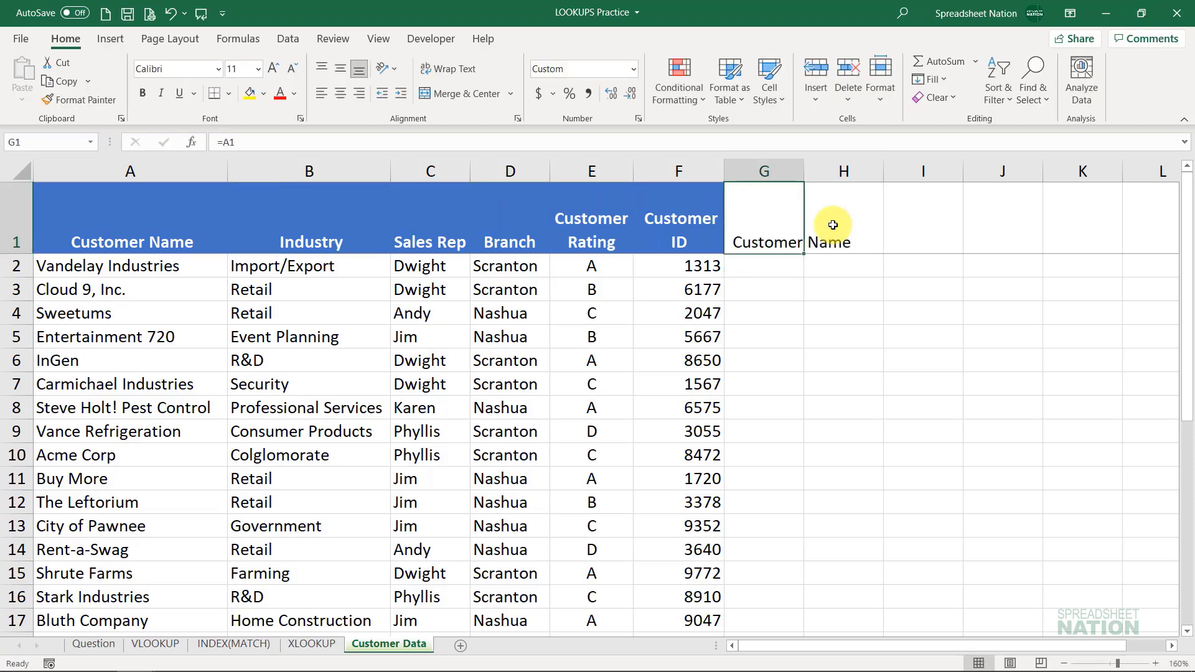
shift+click(833, 225)
drag(833, 224, 1098, 346)
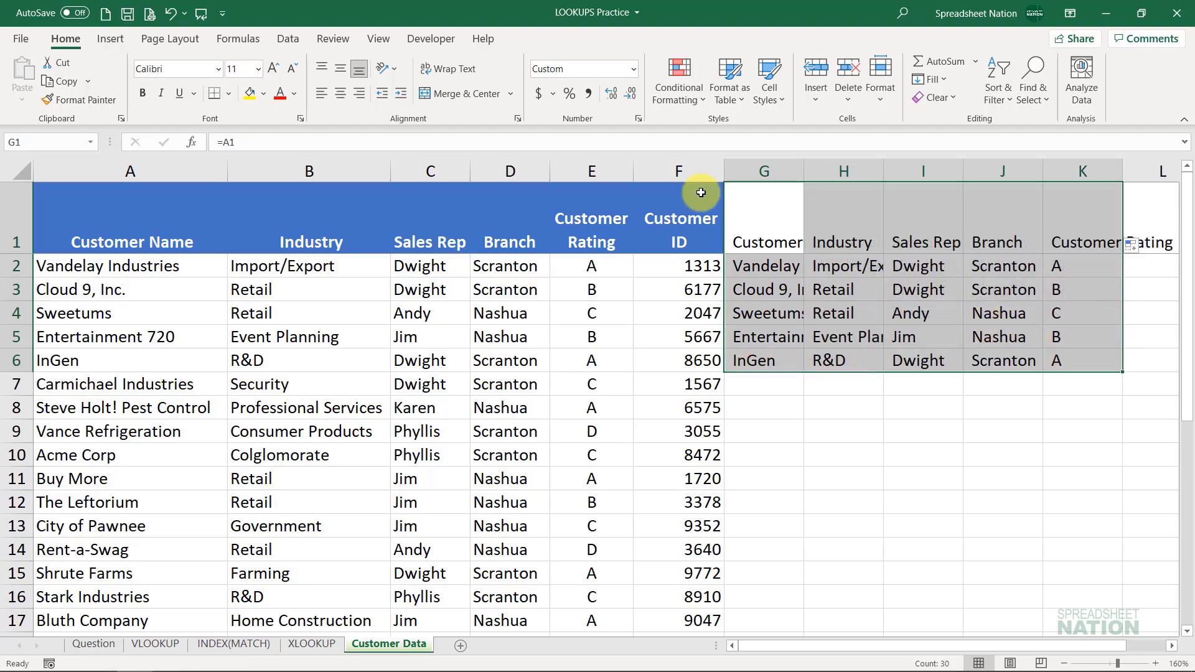
- Clear the copied formulas from G1:K8 on the Customer Data sheet
click(696, 164)
drag(696, 164, 1069, 155)
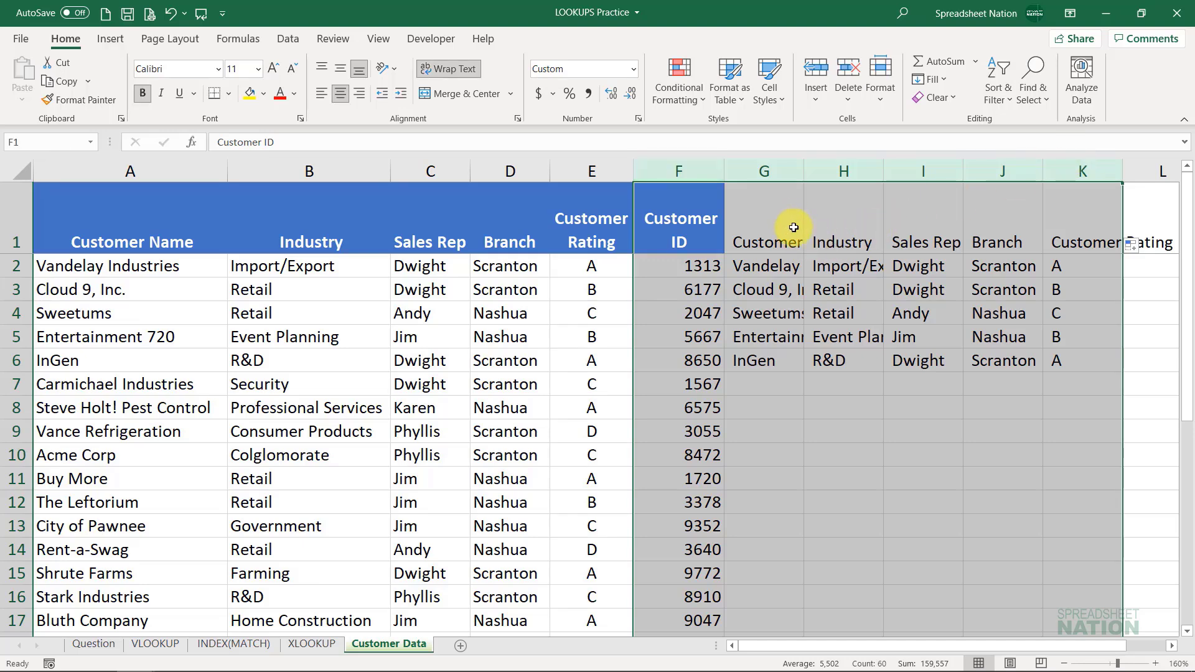
drag(793, 227, 888, 403)
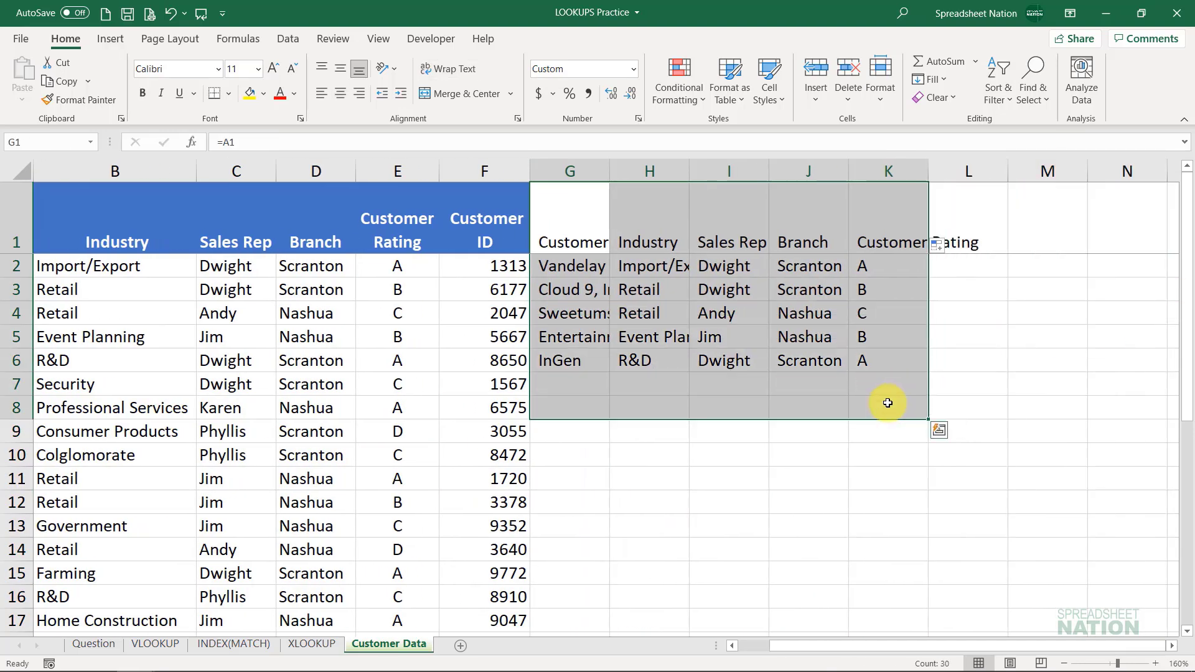
key(Delete)
key(ctrl+Home)
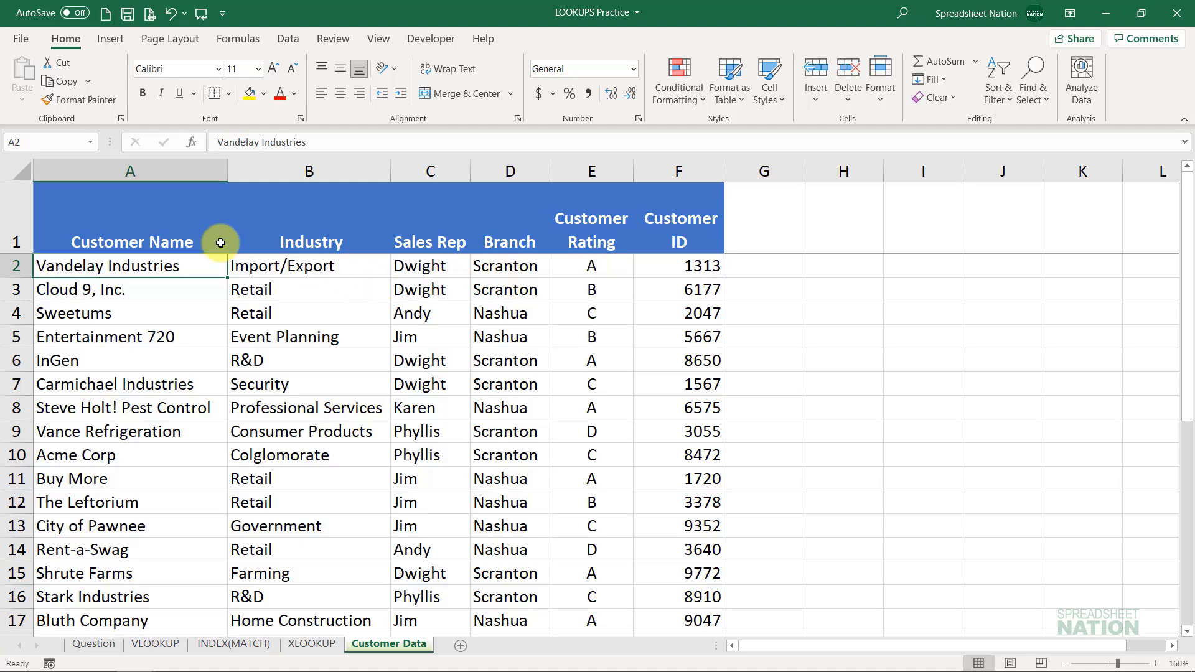
- Insert a blank column before Customer Name on the Customer Data sheet and move the Customer ID column into column A
click(191, 172)
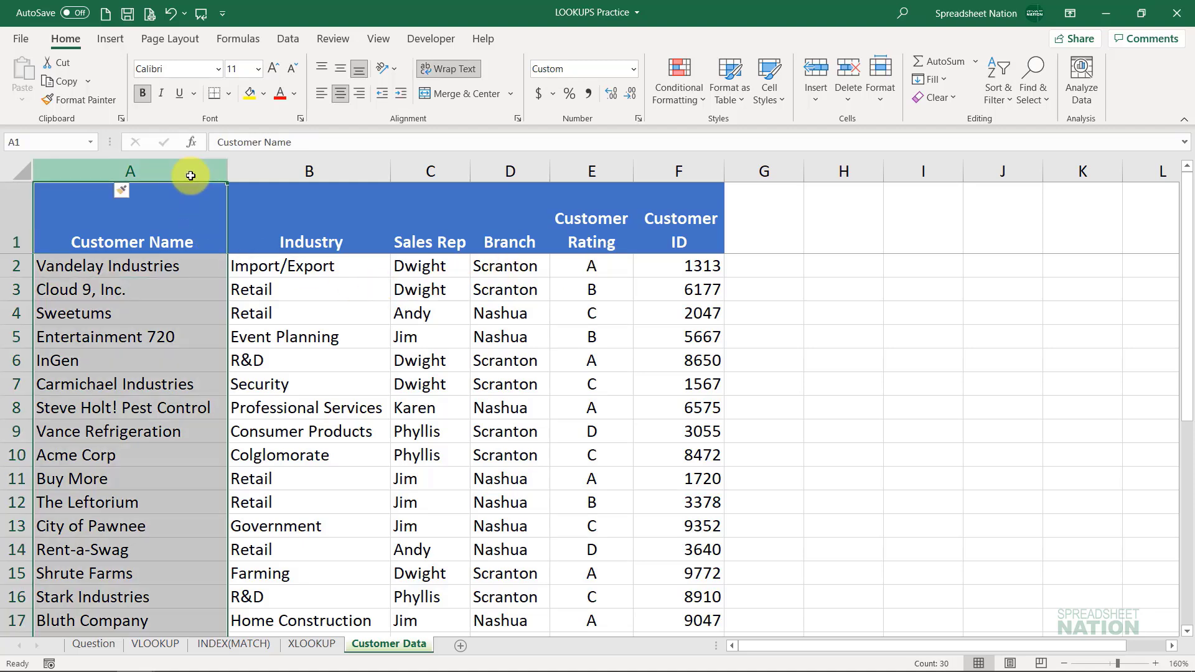
key(ctrl+shift+plus)
click(758, 172)
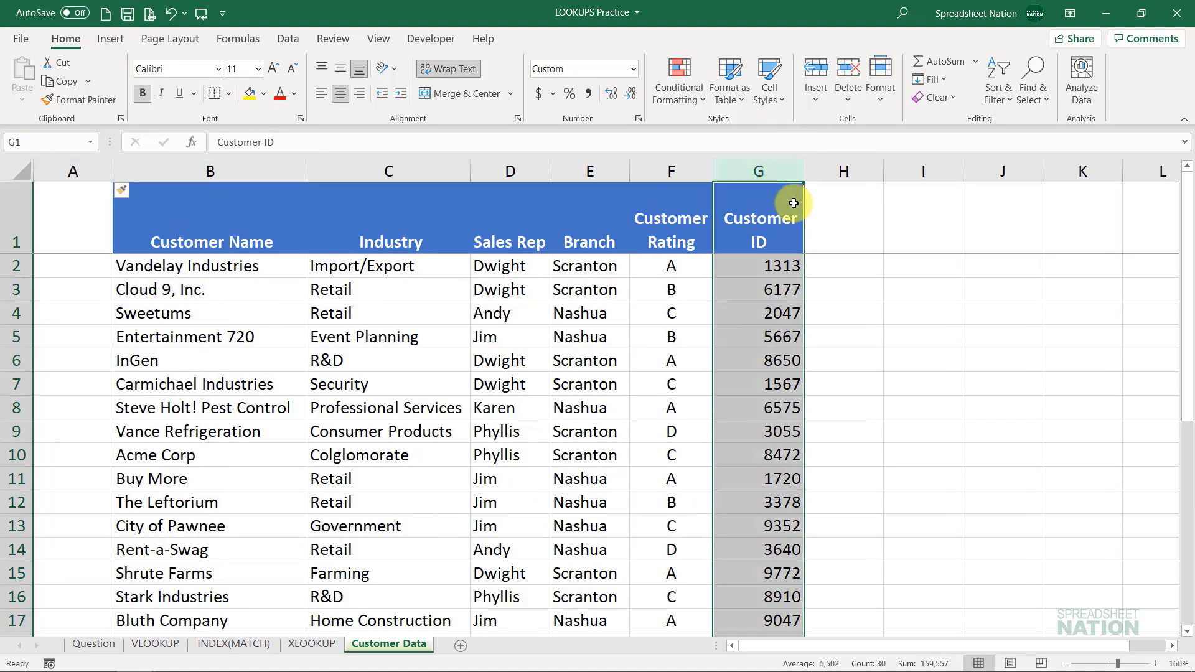
drag(803, 211, 78, 360)
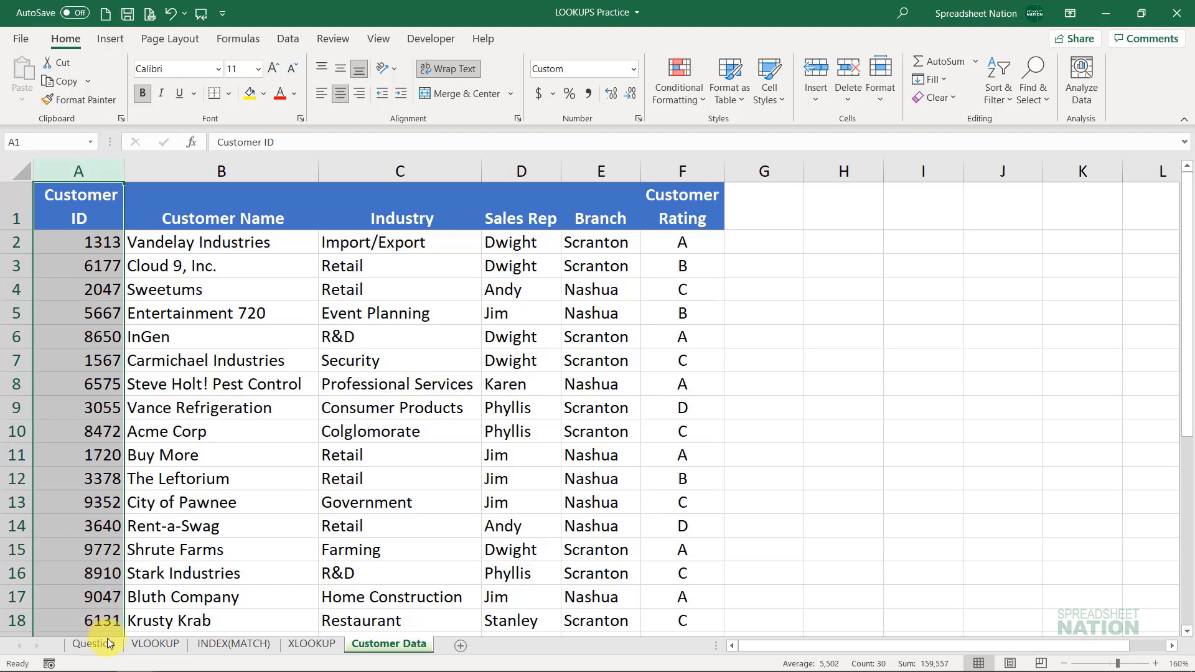
- Clear E2 on the VLOOKUP sheet and start a new VLOOKUP formula there with $D2 as the lookup value
click(167, 644)
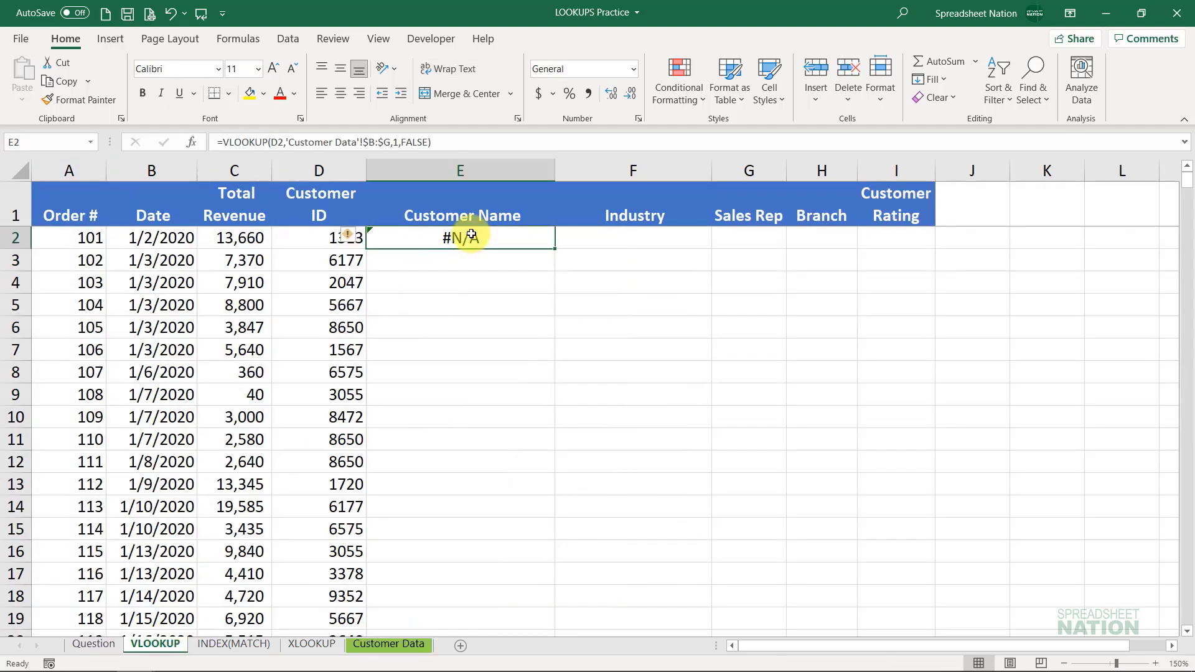
key(Delete)
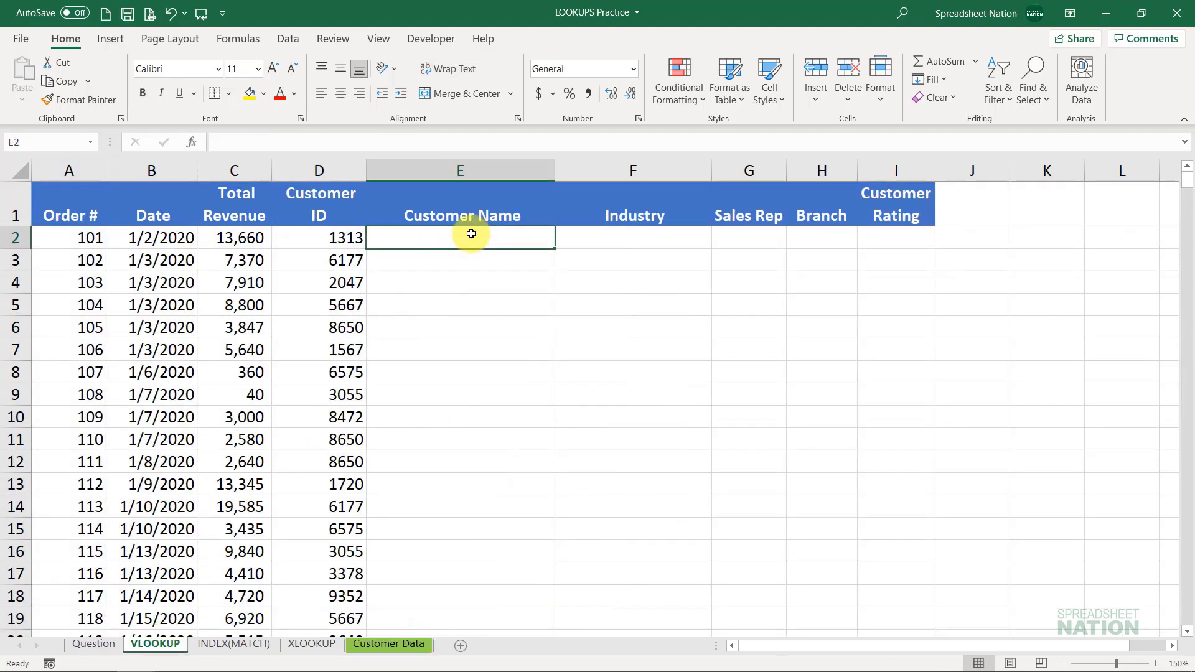
text(=vlookup)
key(Tab)
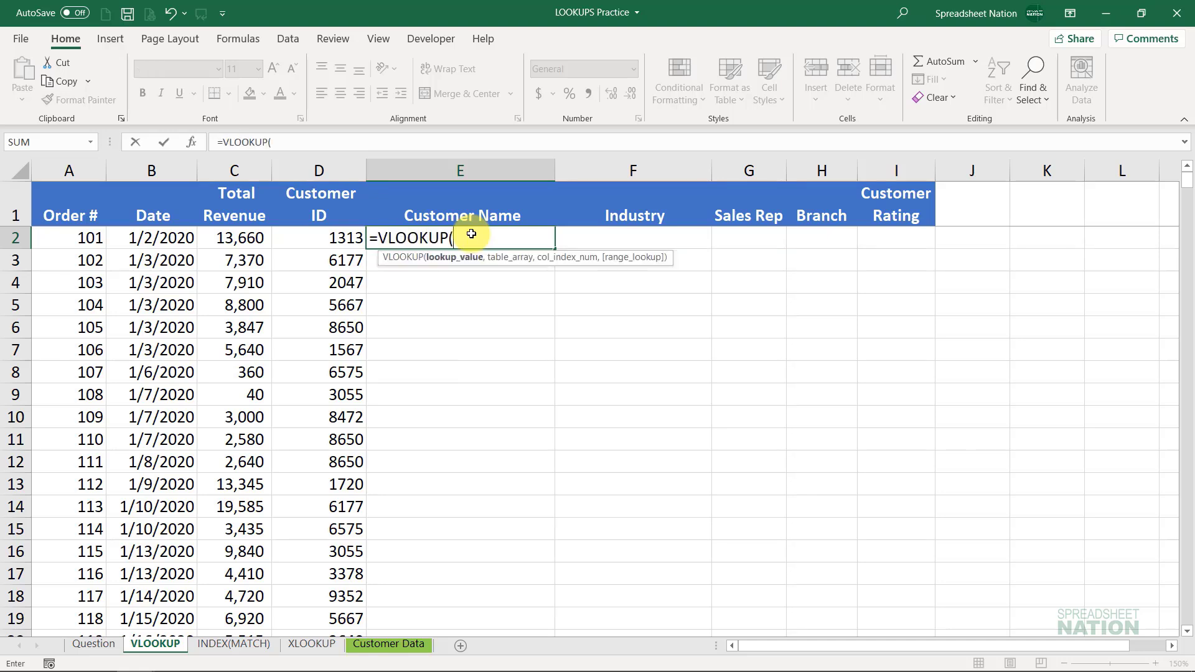
click(324, 239)
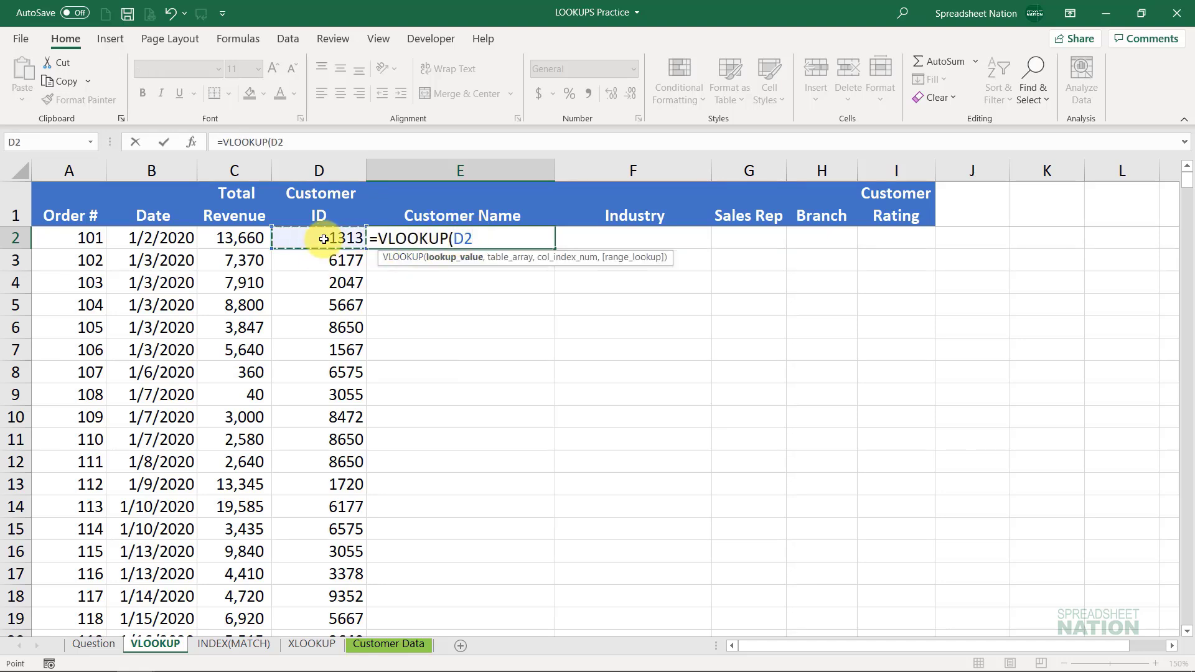
key(F4)
key(F4)
key(F4)
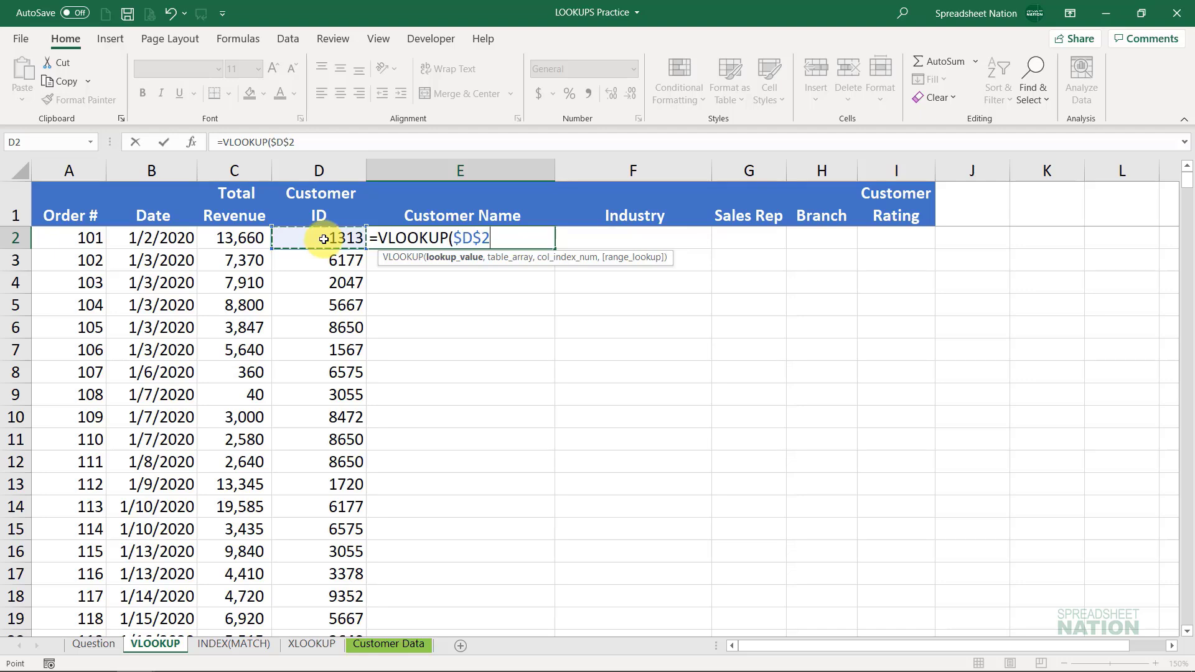
text(,)
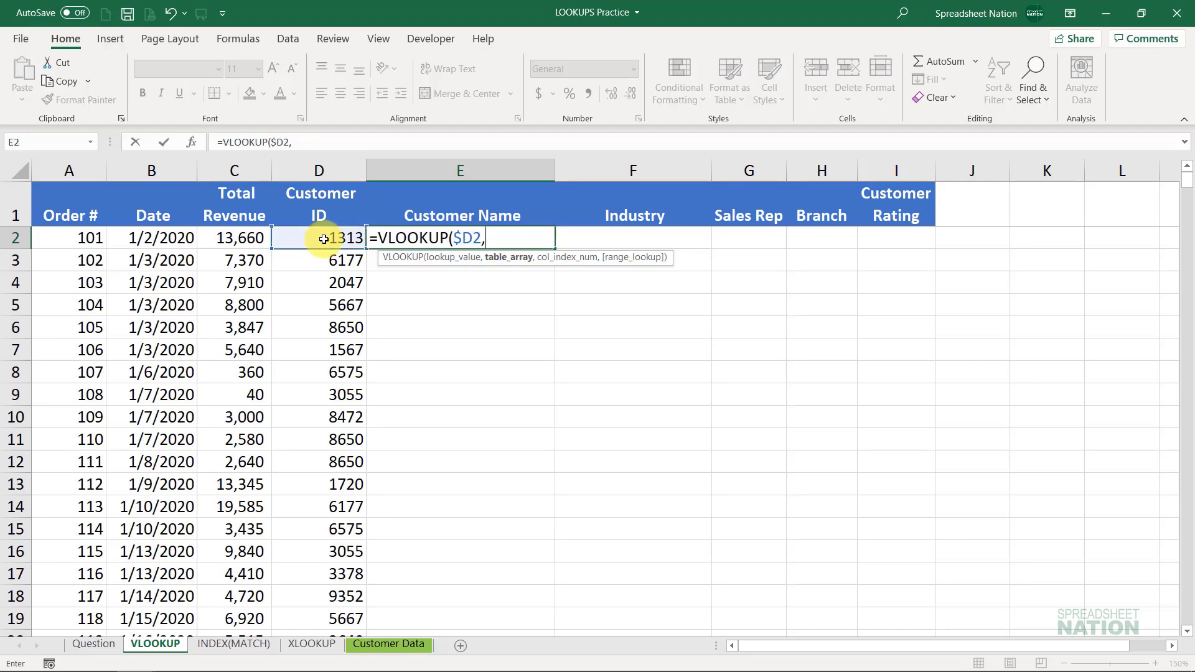
- Complete the E2 formula with 'Customer Data'!$A:$F as the table array, column index 2 and FALSE for an exact match
click(388, 644)
drag(79, 172, 685, 156)
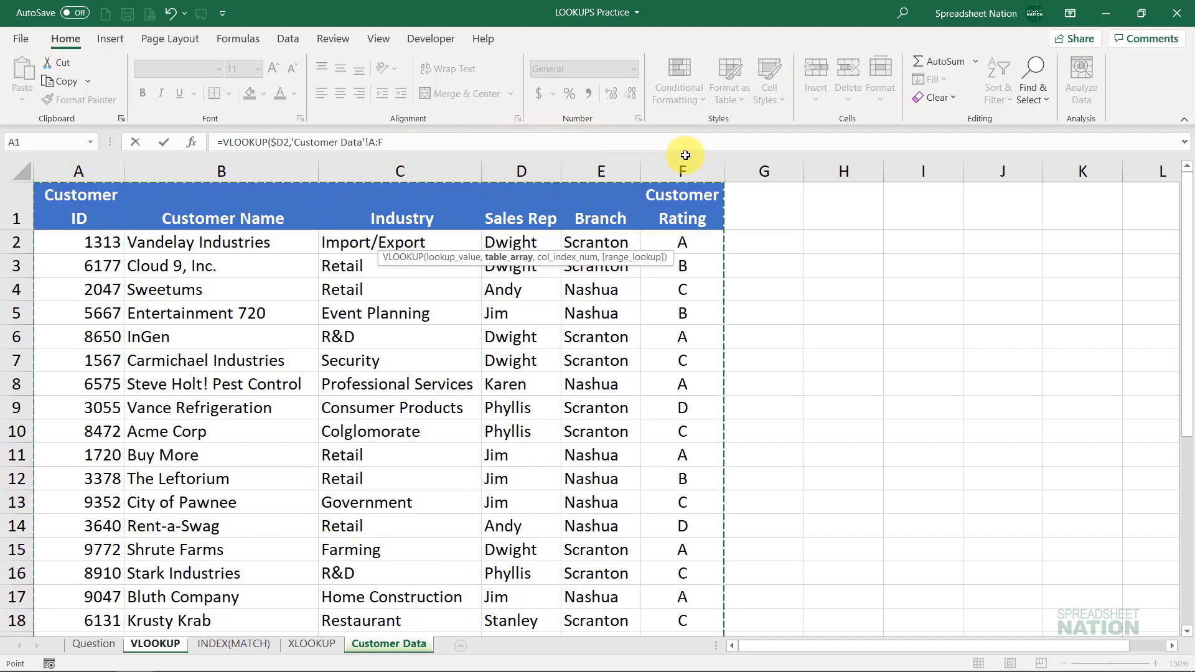
key(F4)
text(,)
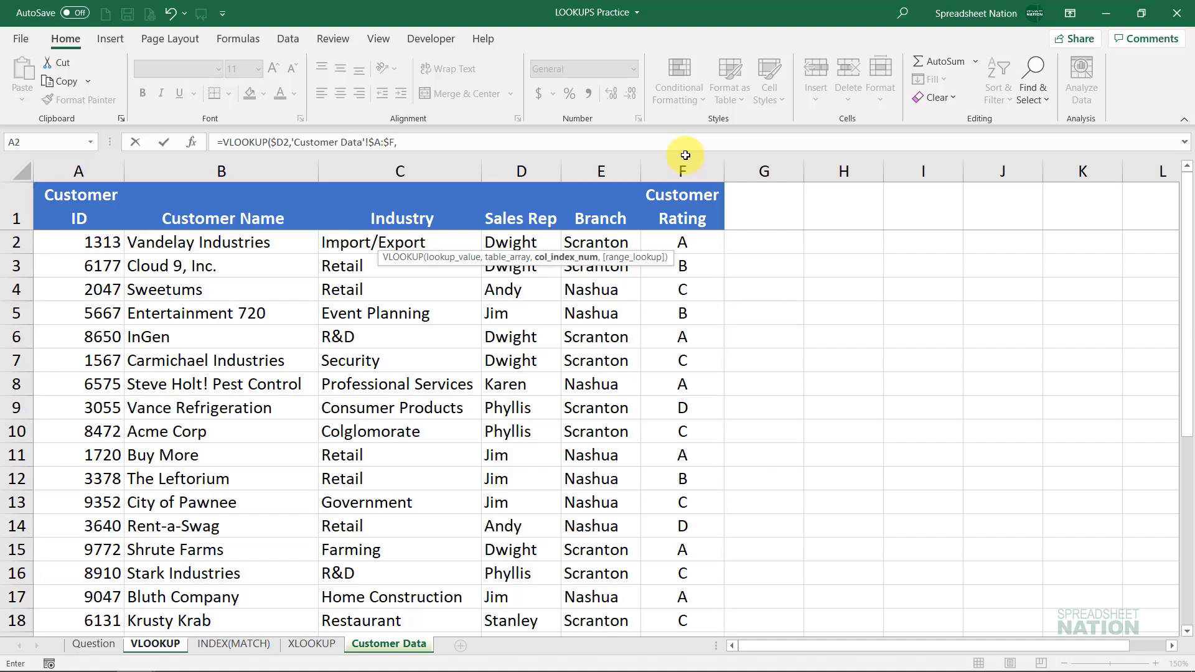
text(2,false)
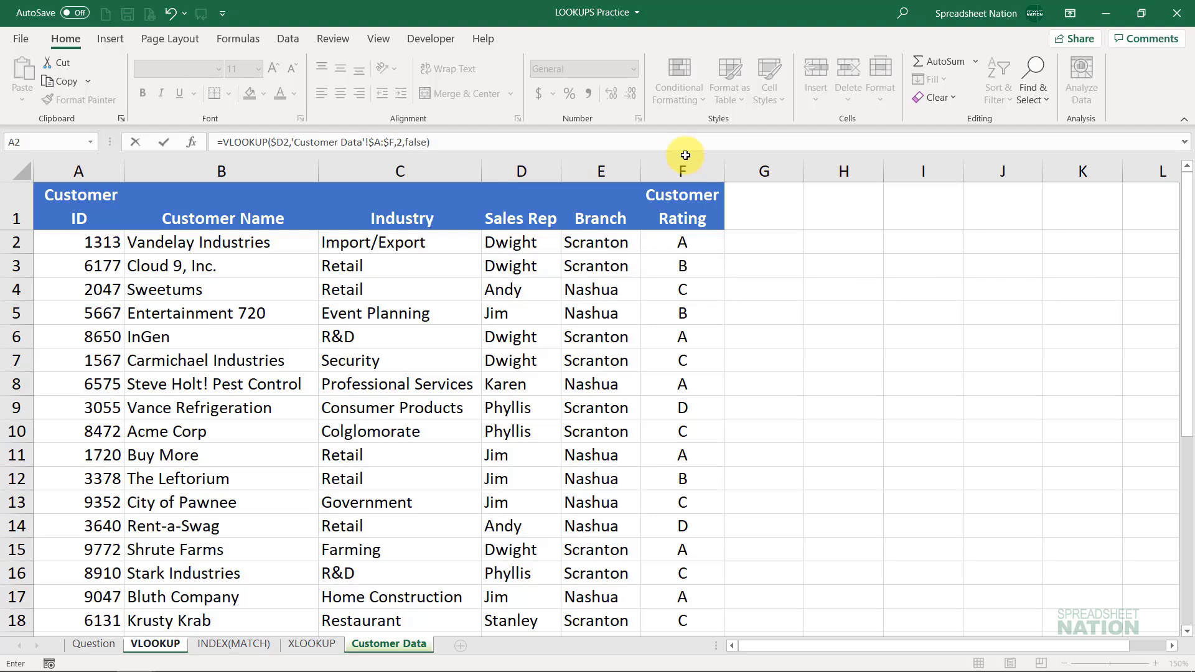
key(Return)
key(Return)
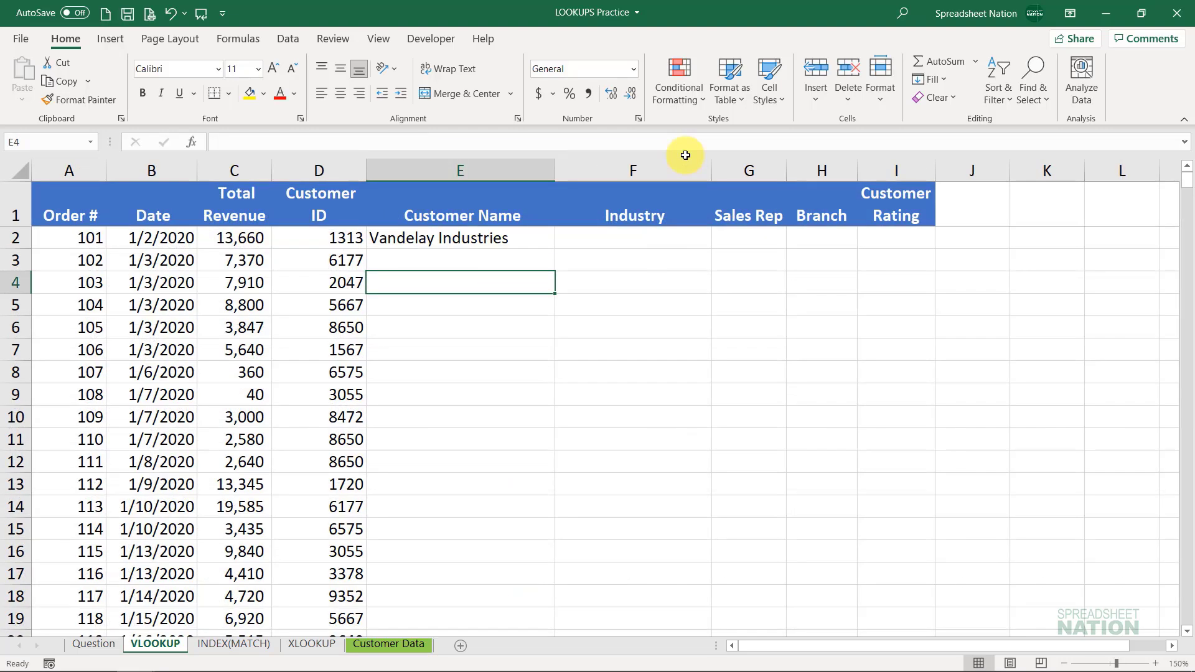
- Fill the E2 formula across through I2 and inspect its column index argument
click(519, 238)
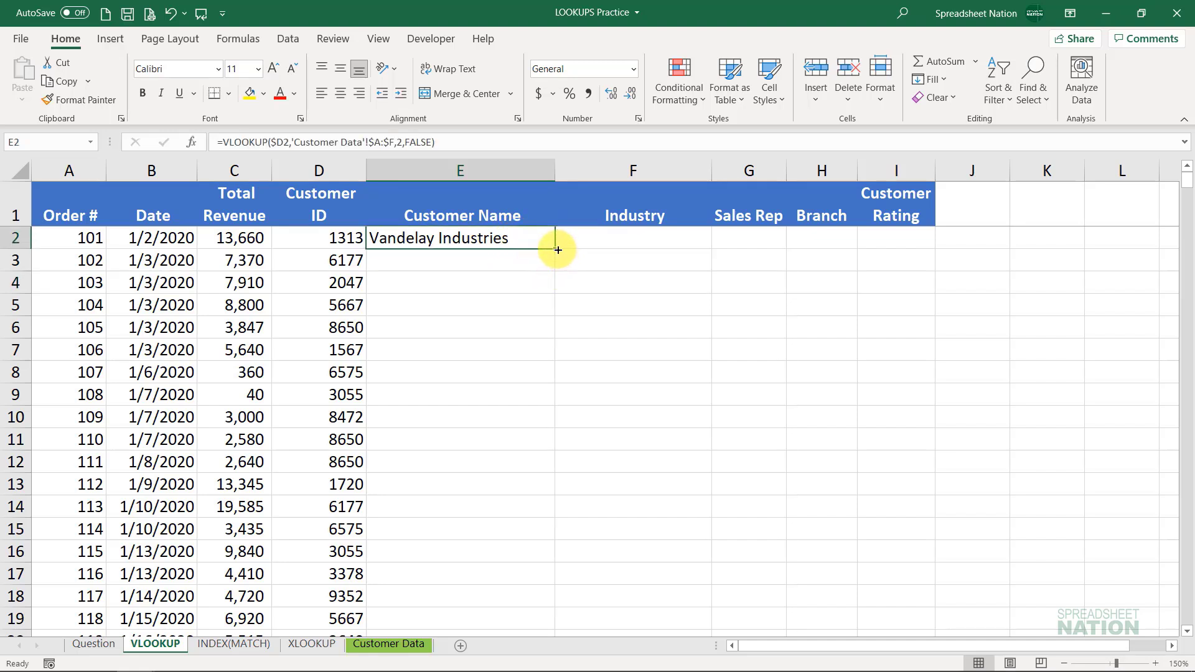
drag(558, 250, 922, 194)
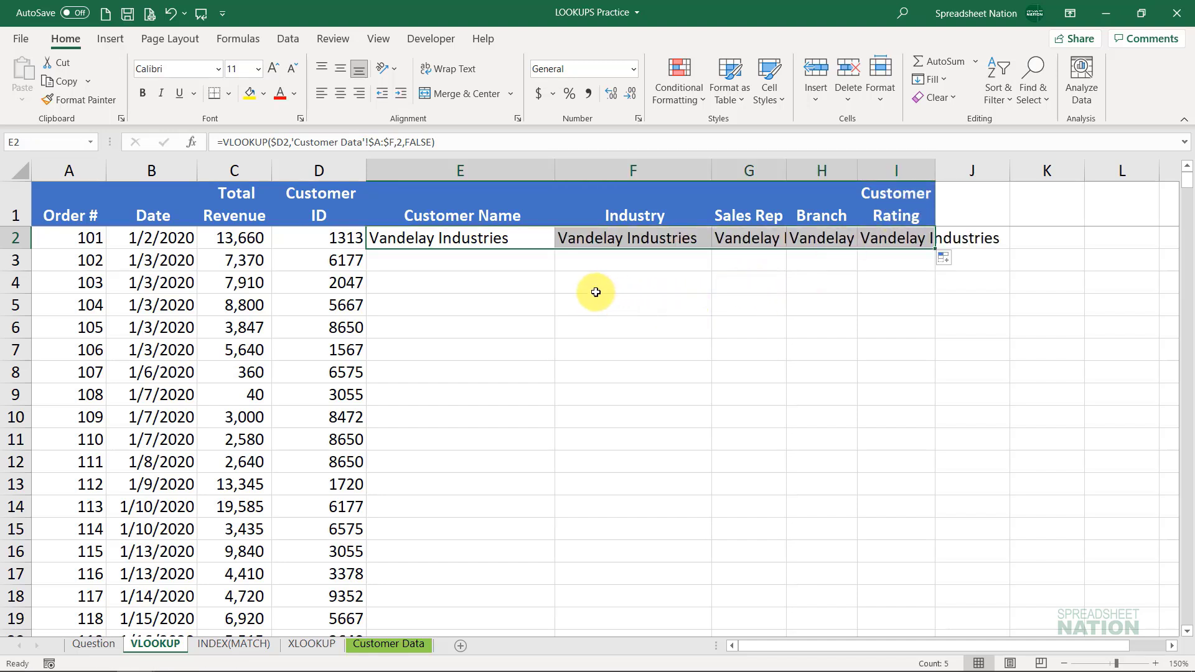
double_click(523, 240)
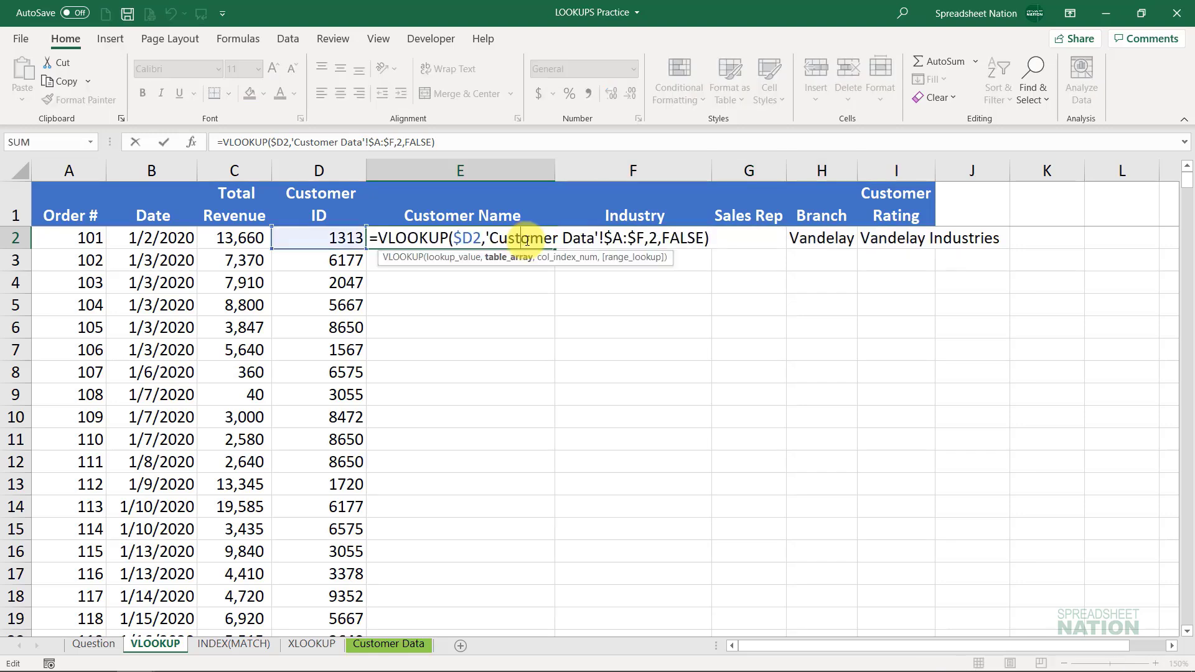
key(ctrl+Return)
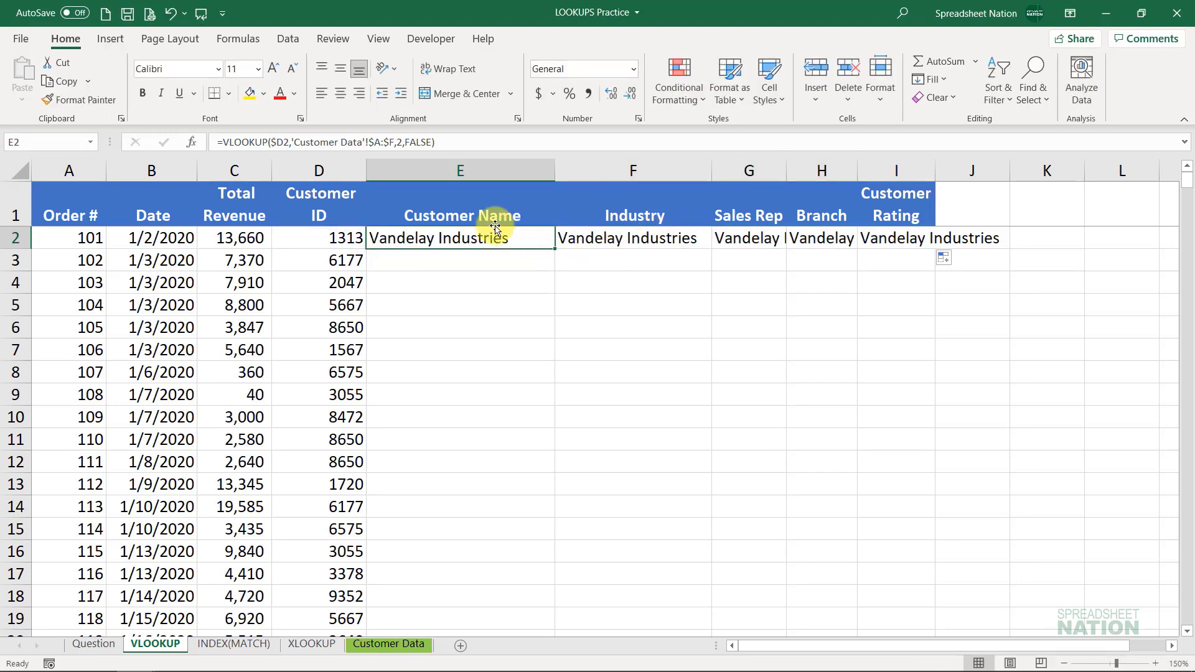
- Insert a blank row above the header row of the VLOOKUP sheet and enter 2 in E1
click(474, 218)
key(shift+space)
key(ctrl+shift+plus)
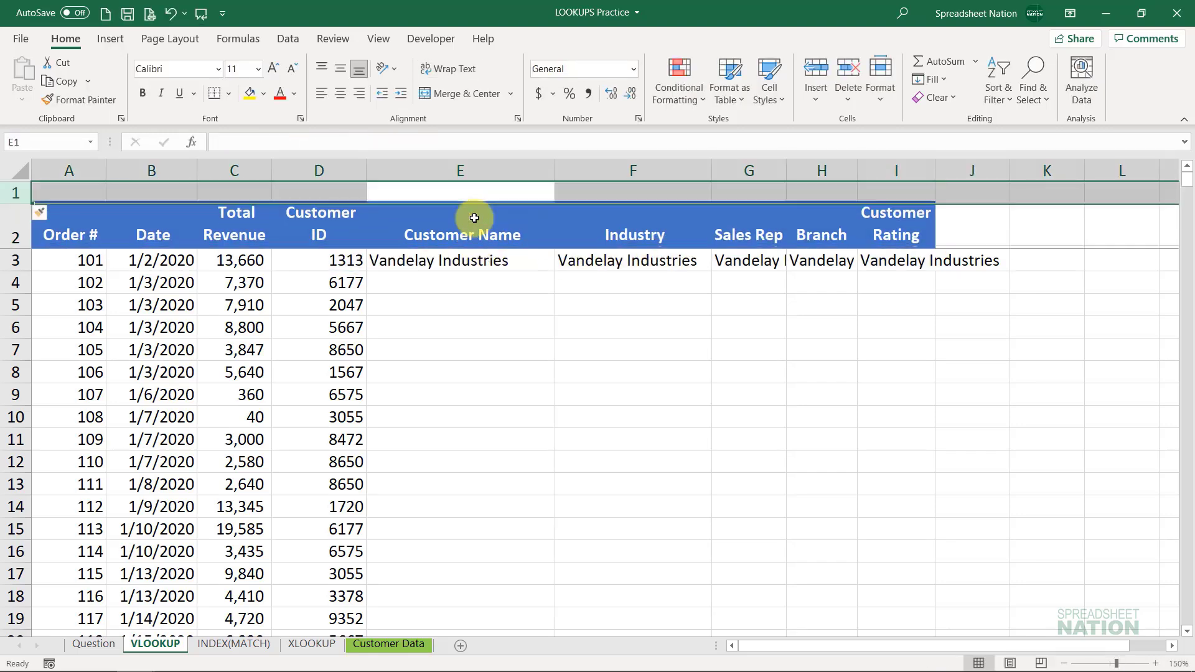
click(473, 193)
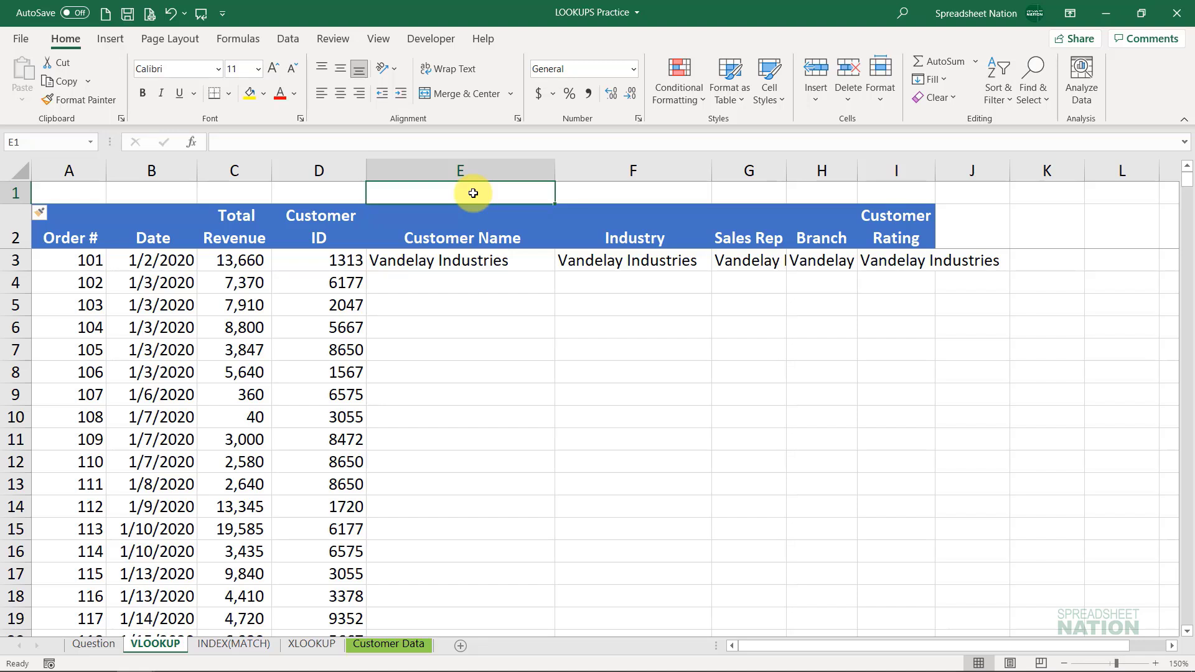
text(2)
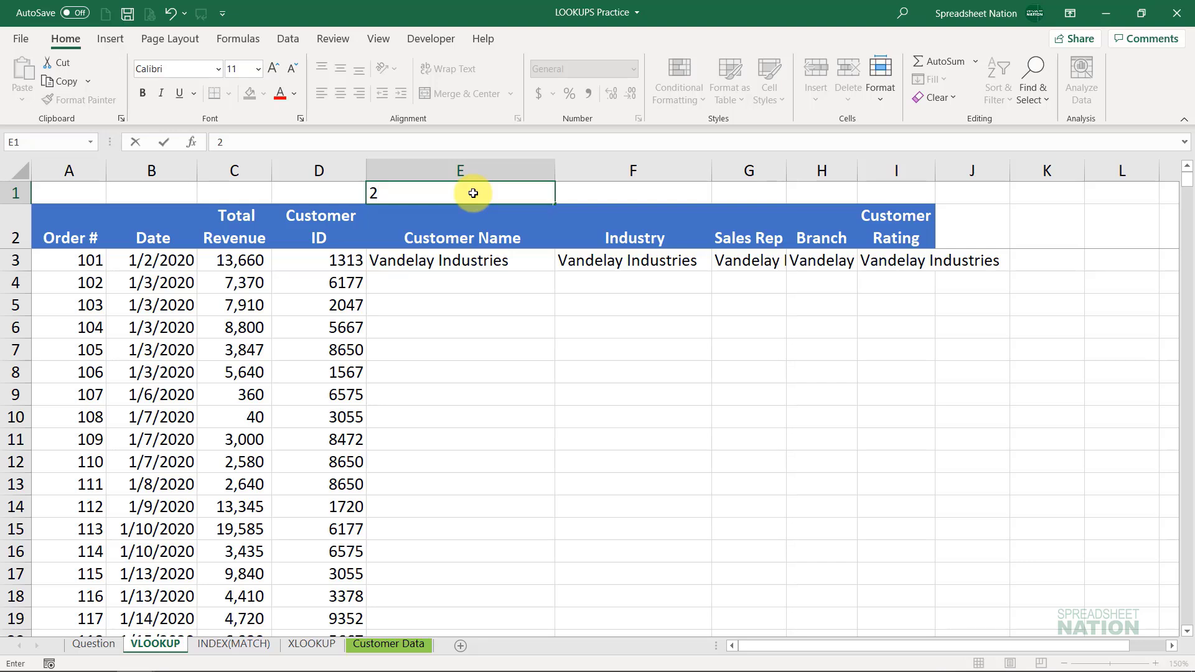
key(Tab)
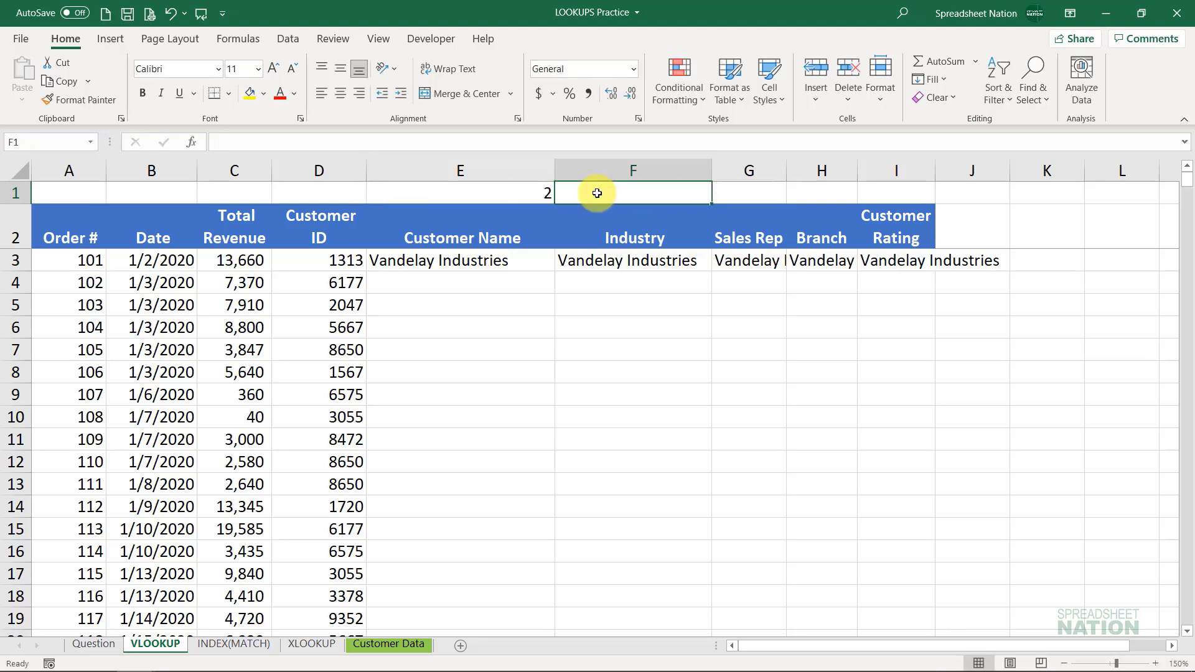
- Enter =E1+1 in F1 and fill it across through I1
text(=)
key(Left)
text(+1)
key(Return)
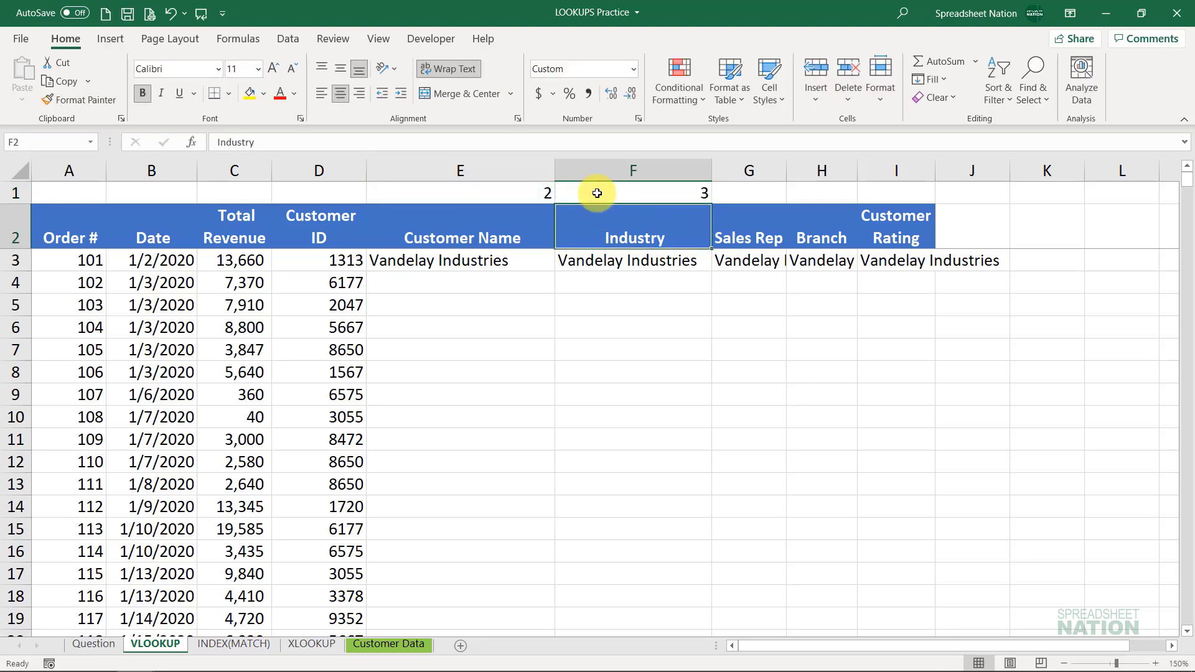
click(647, 193)
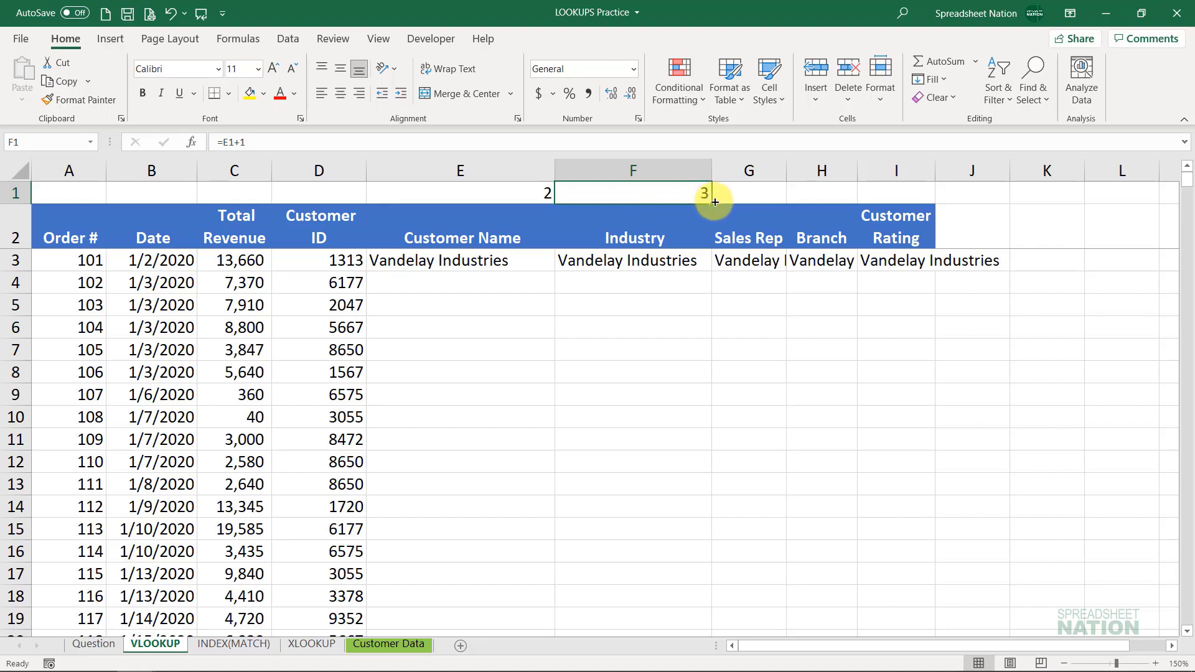
drag(708, 197, 923, 186)
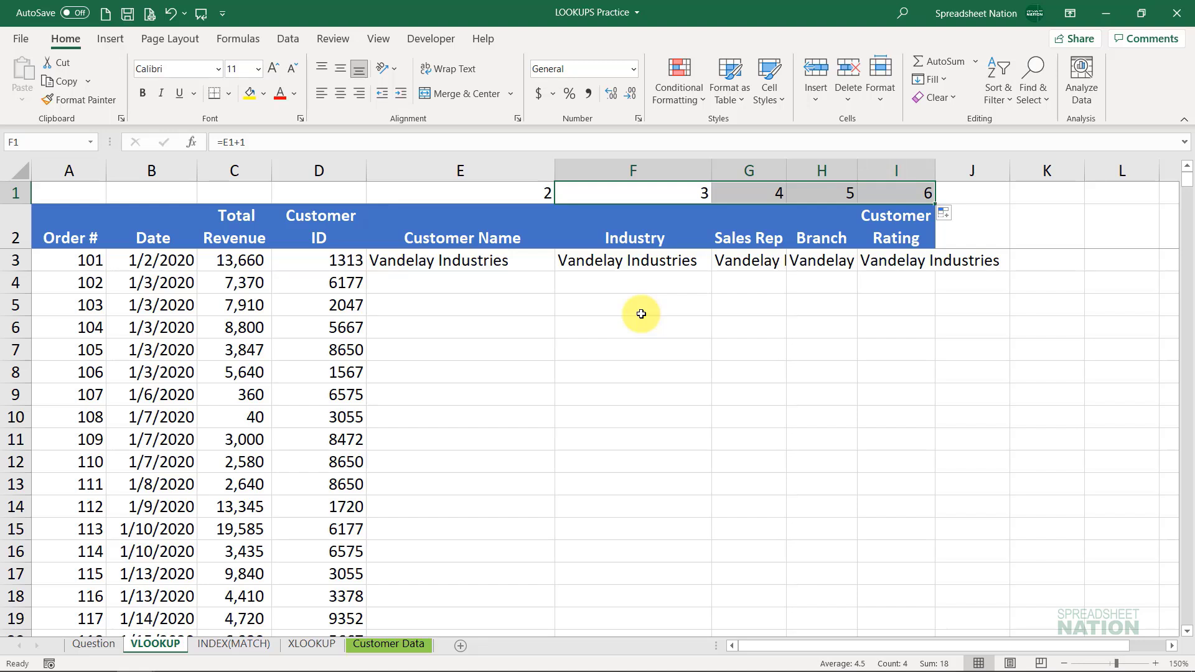
- Replace the hardcoded column index in the E3 VLOOKUP formula with the row-locked reference E$1
click(519, 261)
double_click(522, 260)
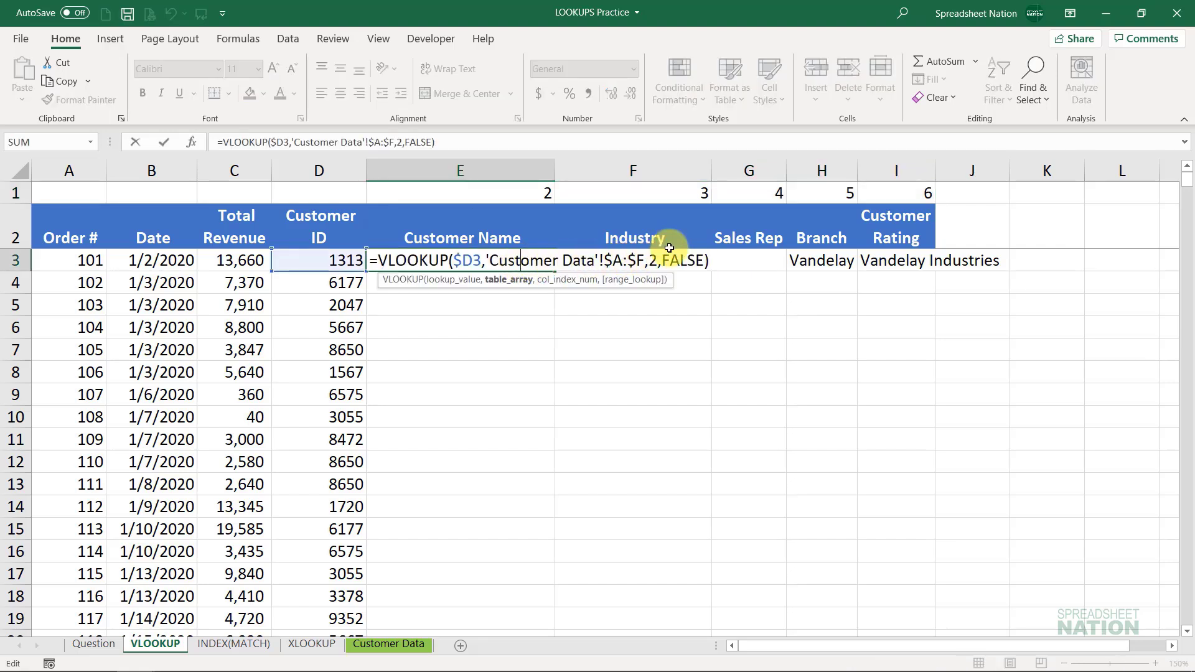
double_click(653, 260)
key(BackSpace)
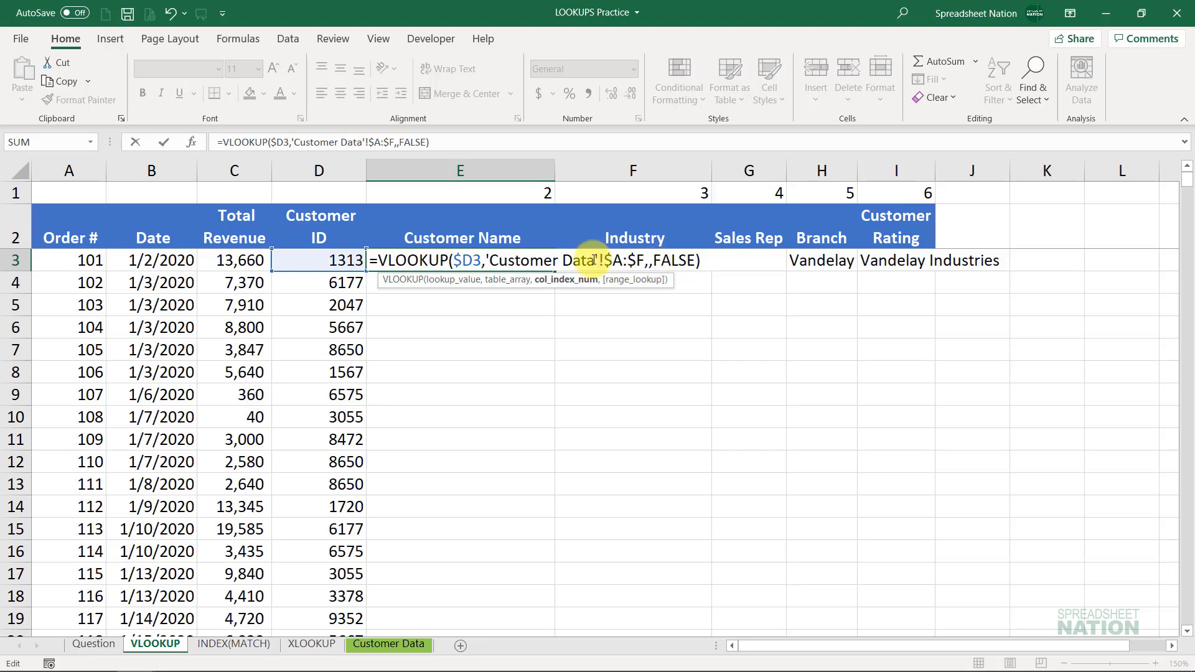
click(508, 198)
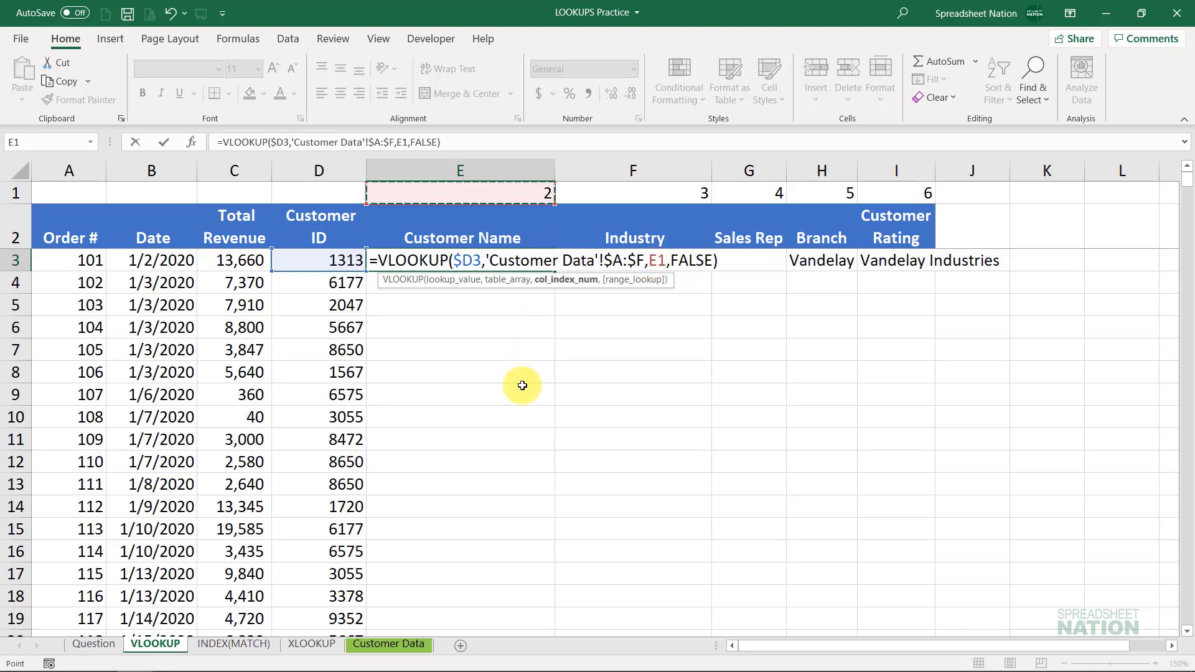
key(F4)
key(F4)
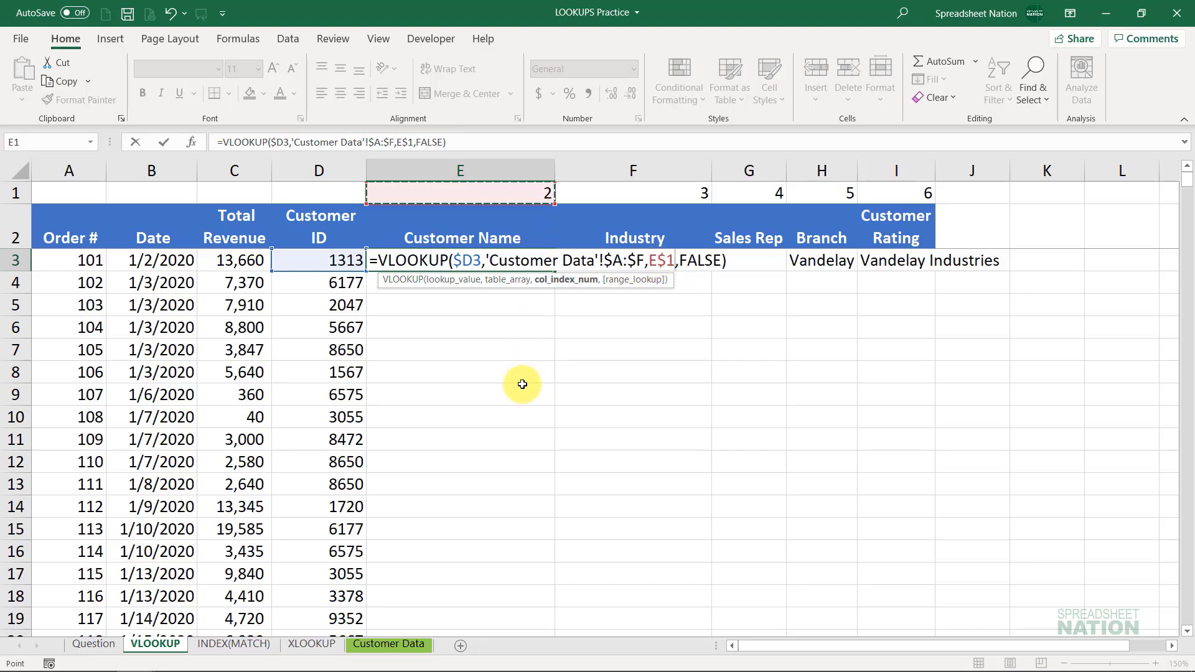
key(Return)
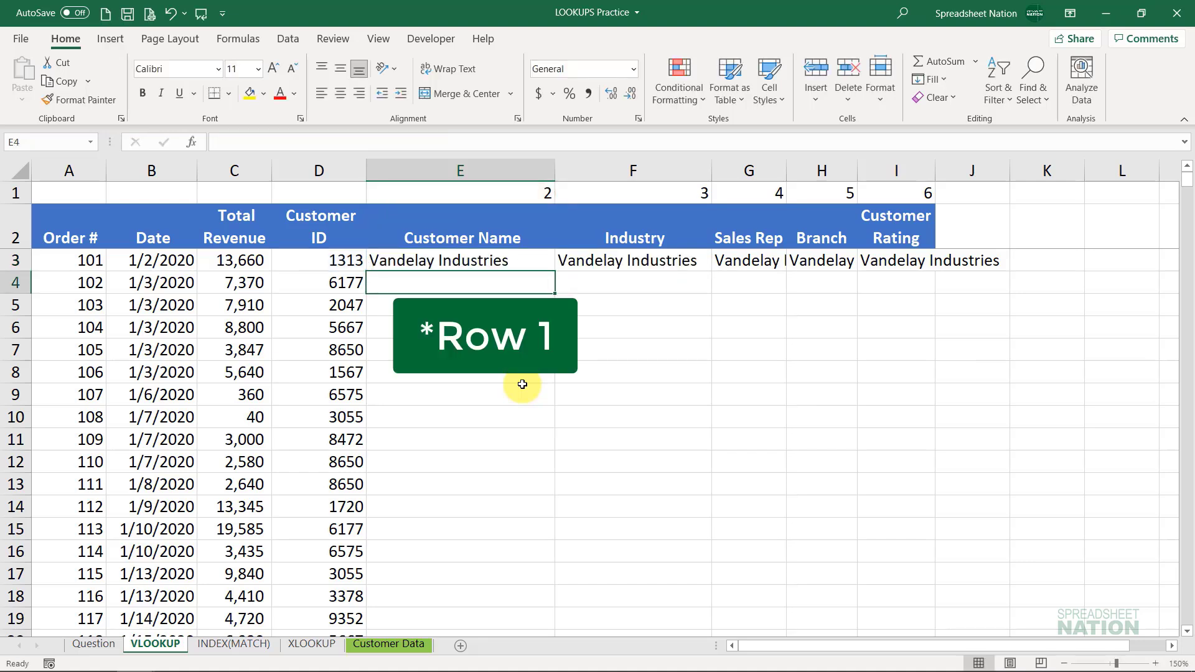
- Fill the E3 VLOOKUP formula across through I3 and inspect the copied formulas' column index references
click(548, 260)
drag(554, 271, 928, 245)
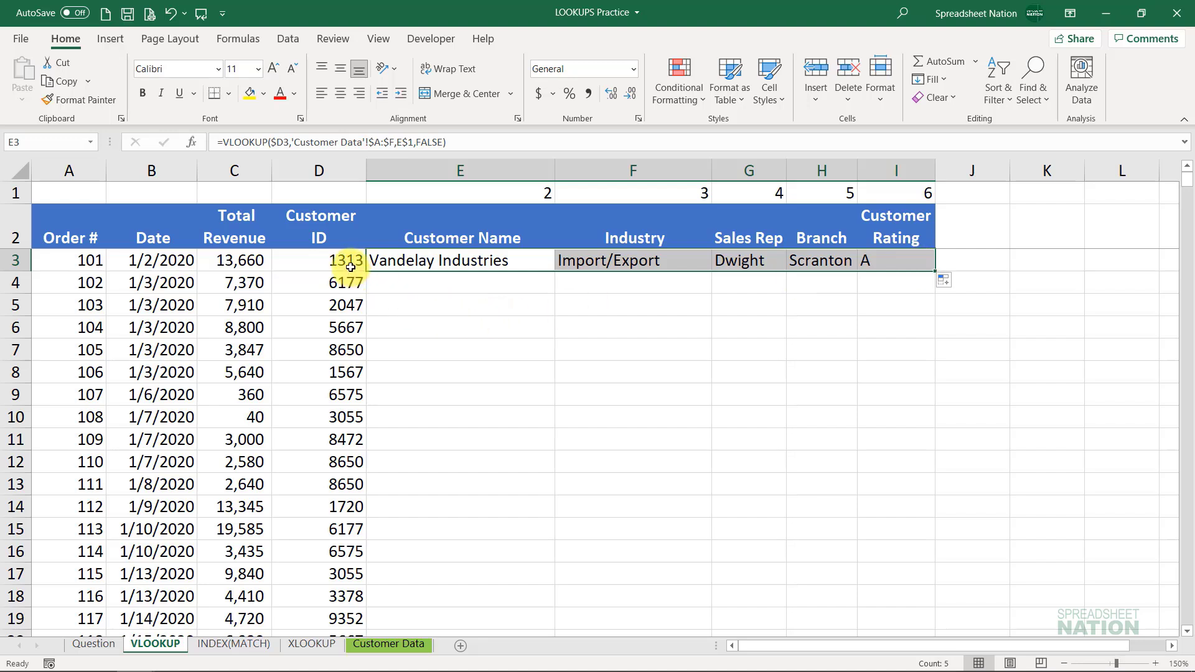
double_click(665, 260)
double_click(755, 259)
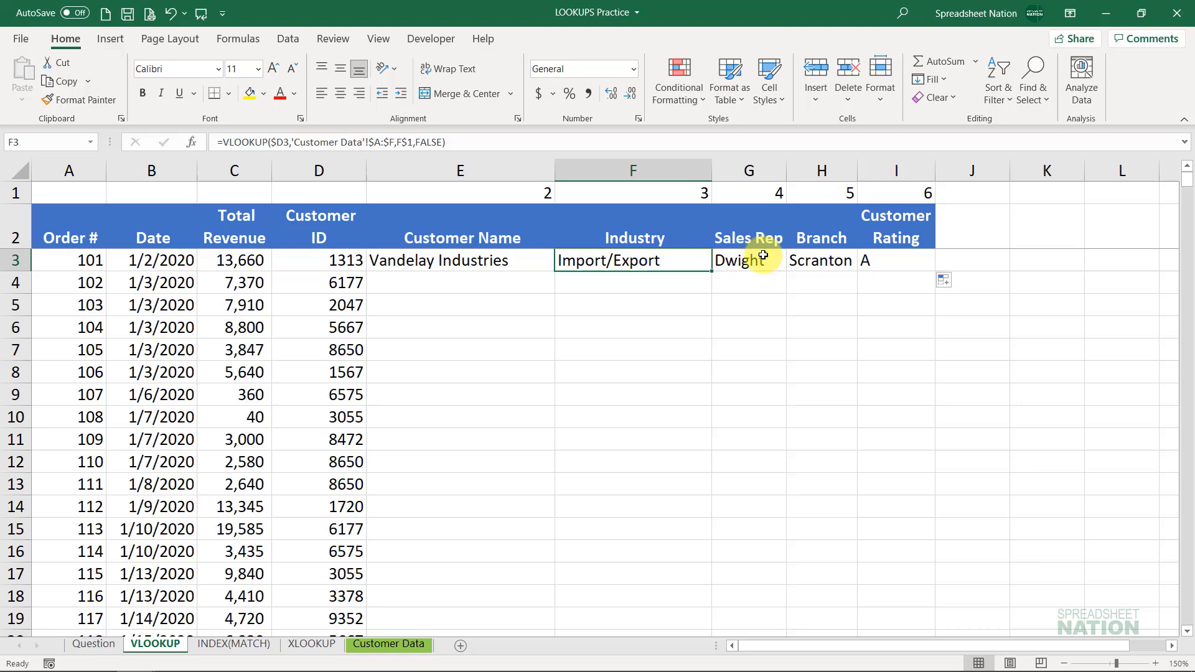
double_click(819, 258)
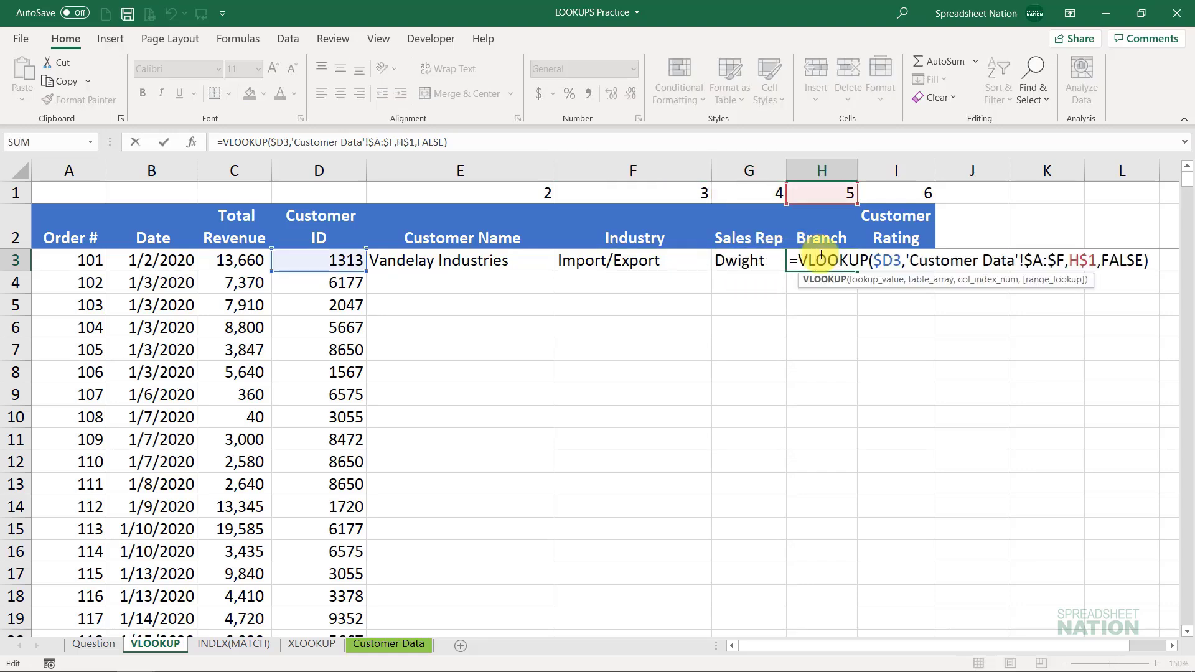
key(Escape)
click(921, 254)
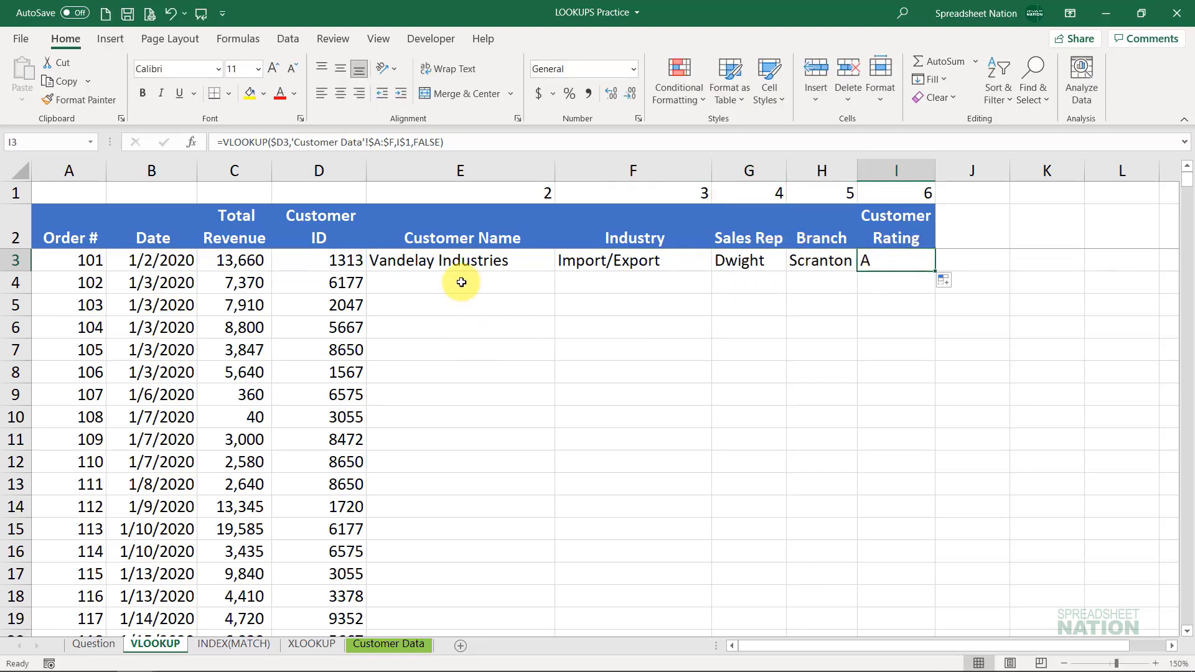
- Fill the E3:I3 formulas down through the last order row and check the populated customer columns
click(464, 261)
shift+click(881, 260)
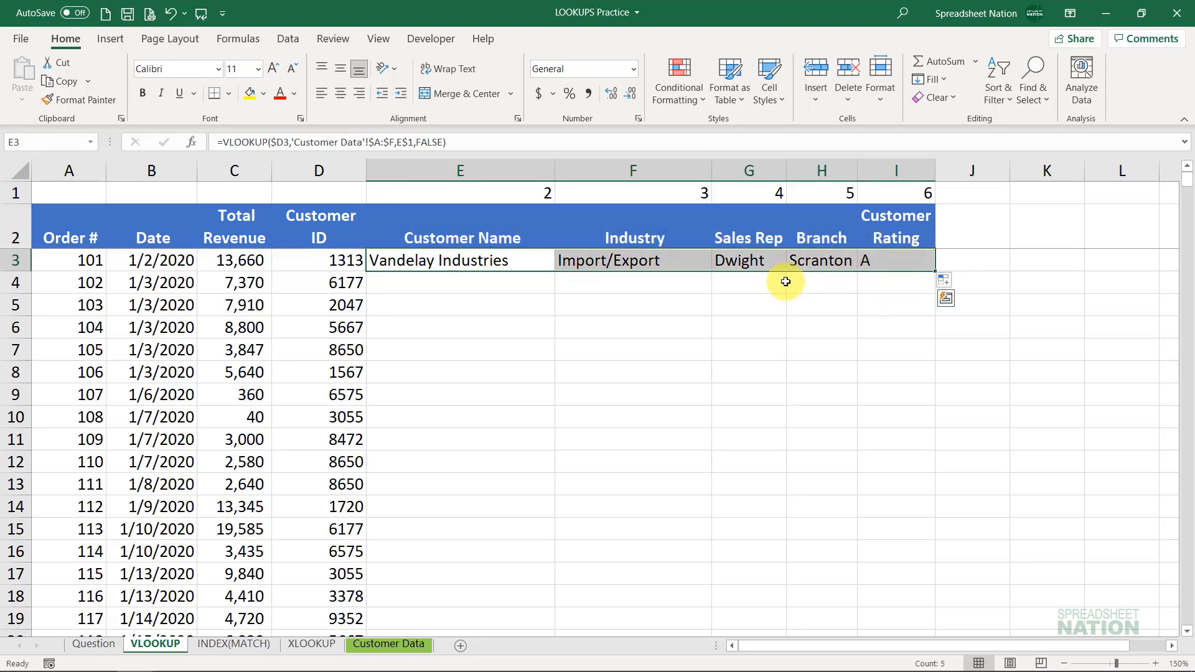
double_click(934, 271)
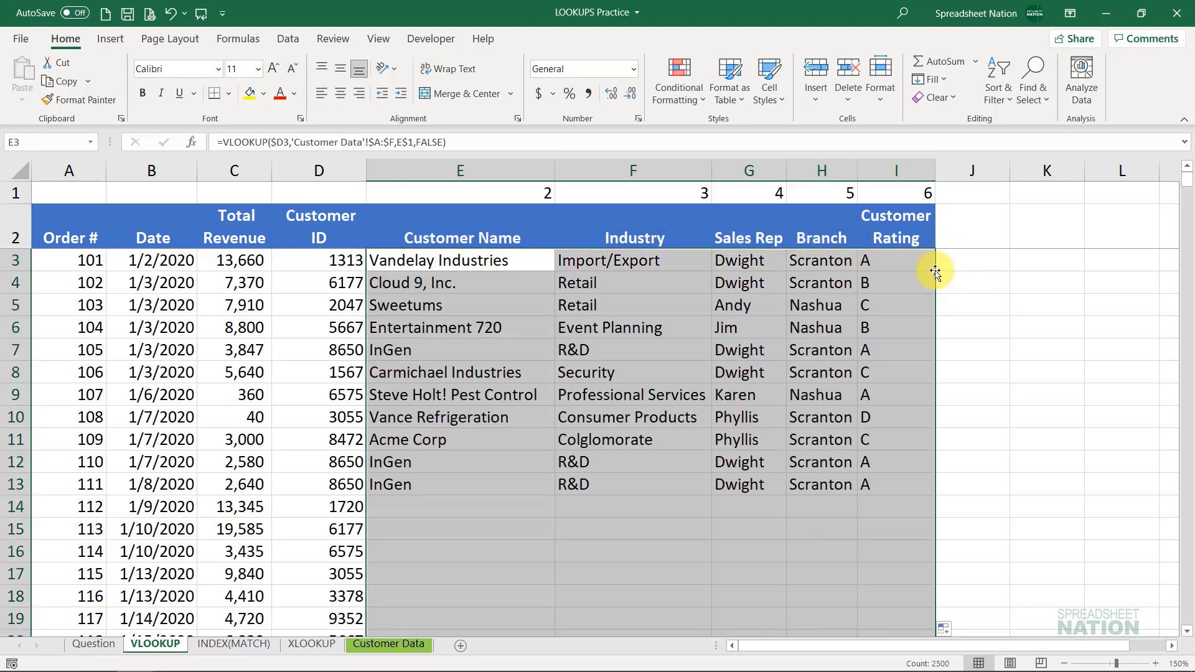
scroll(905, 330, down, 20)
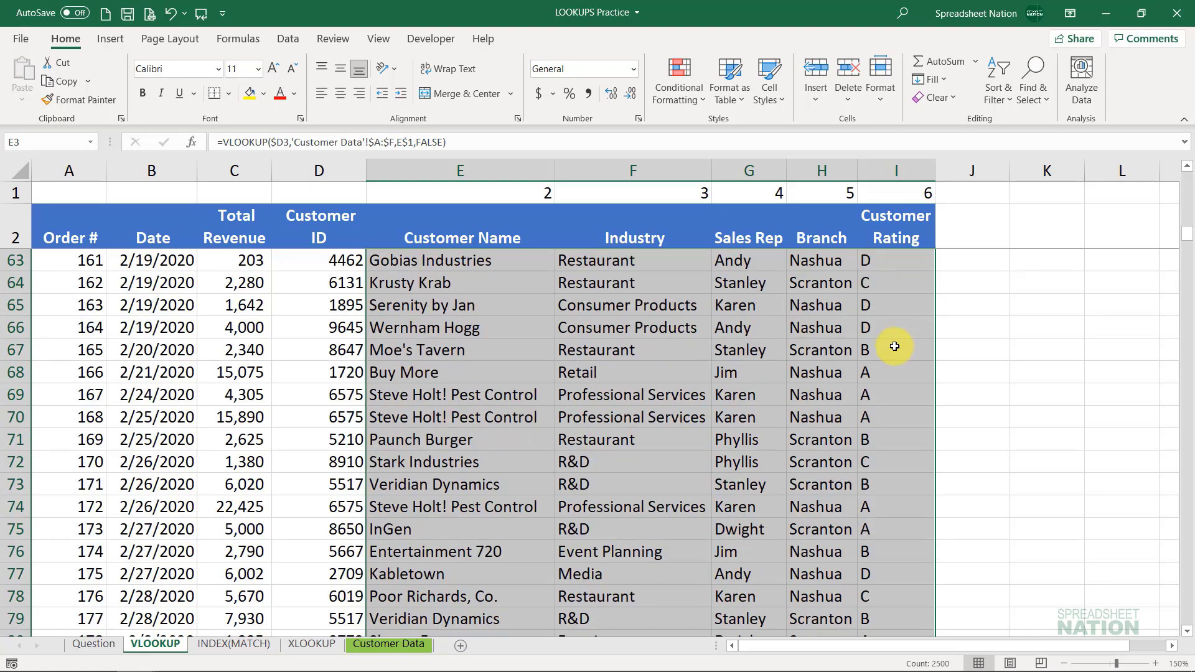
scroll(879, 372, down, 20)
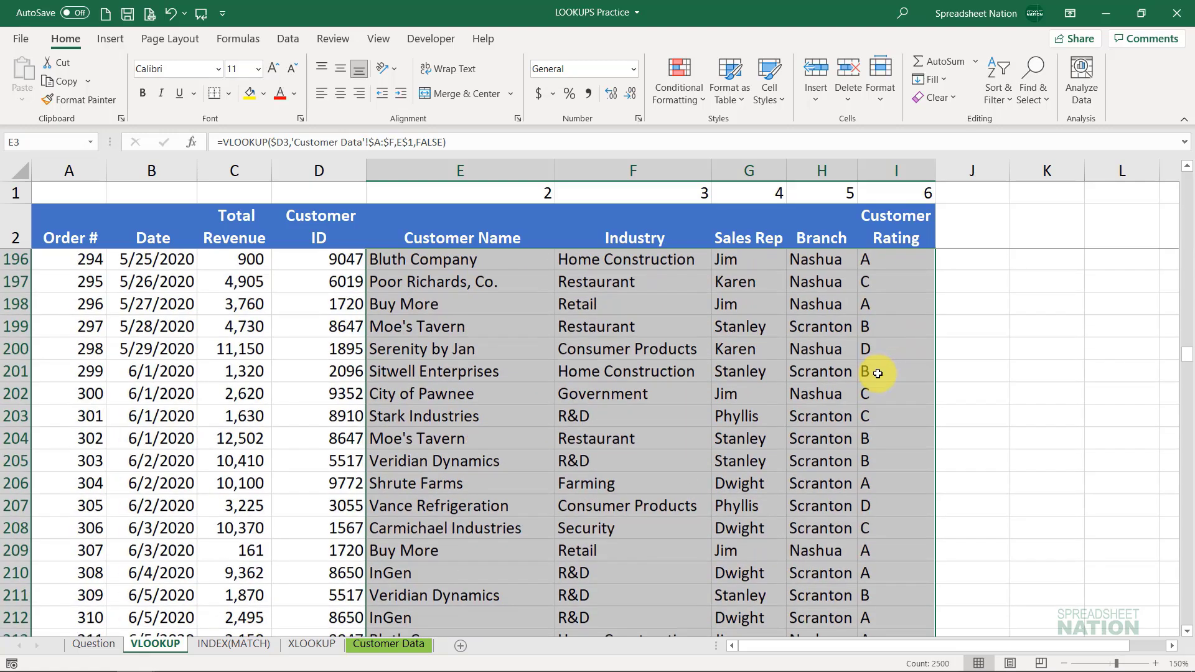
scroll(877, 373, down, 20)
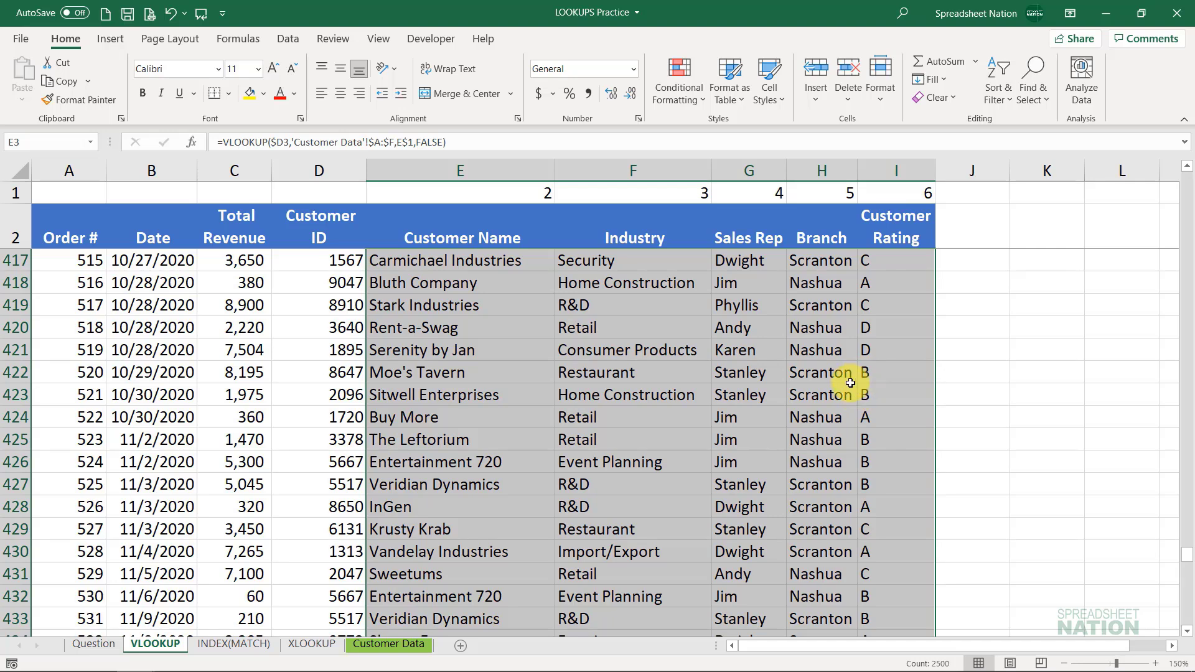
- Copy the Customer ID column on the Customer Data sheet into column G, beside Customer Rating
click(238, 646)
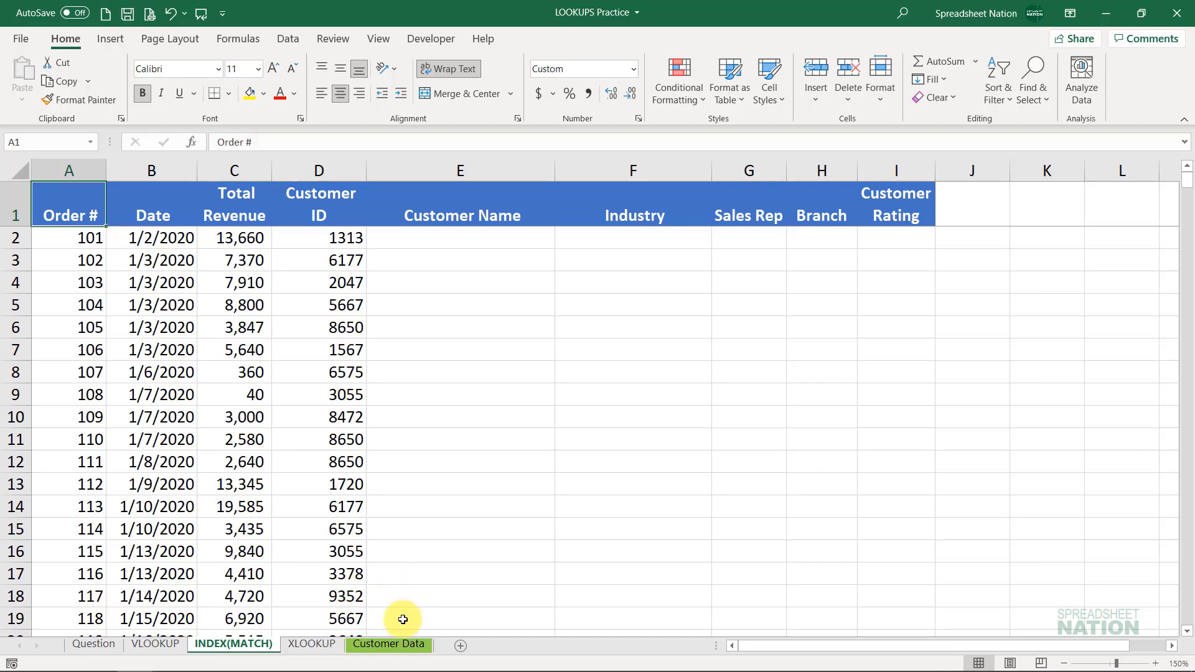
click(391, 645)
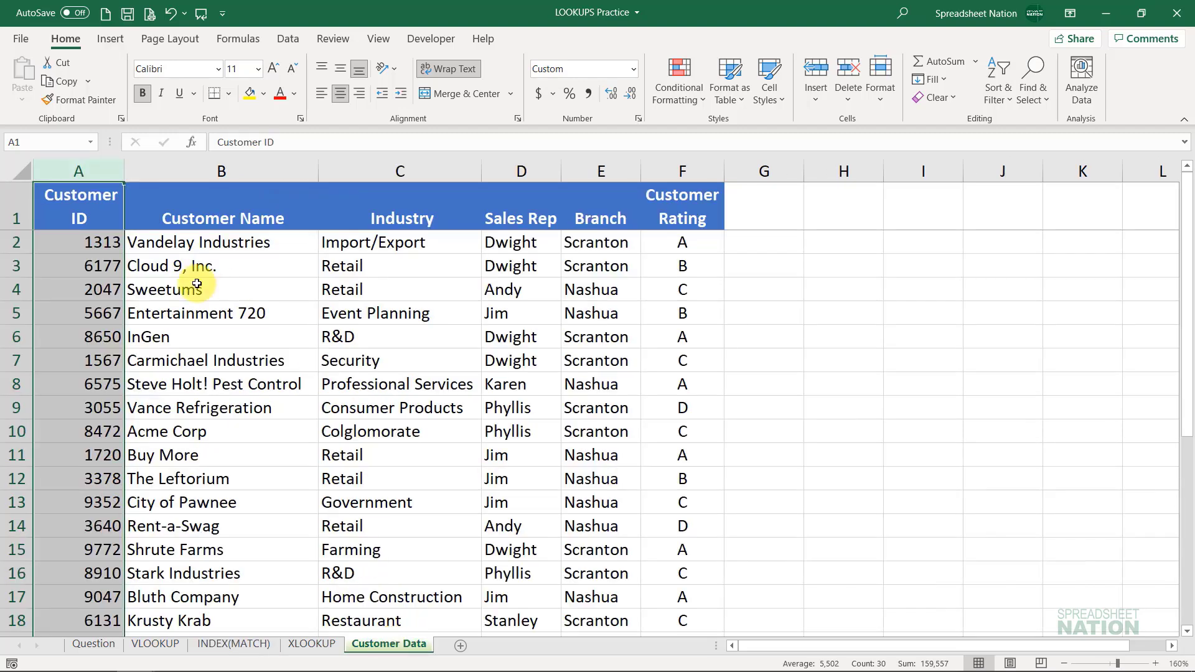
key(ctrl+c)
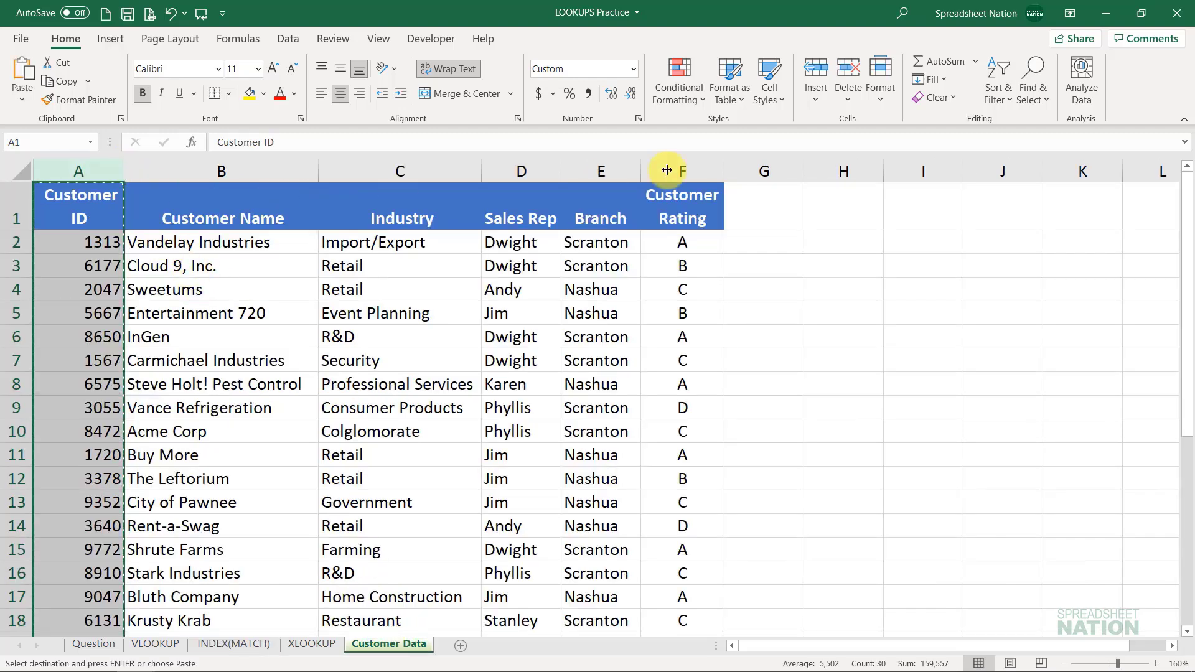
click(770, 201)
key(ctrl+v)
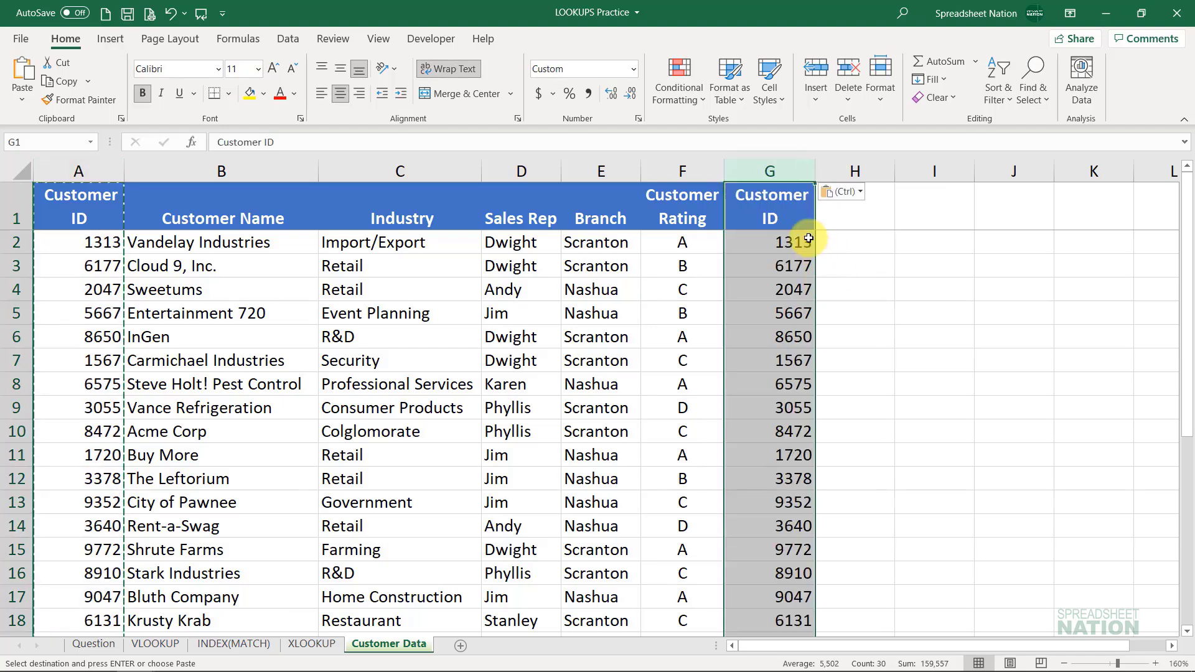
click(366, 292)
key(Escape)
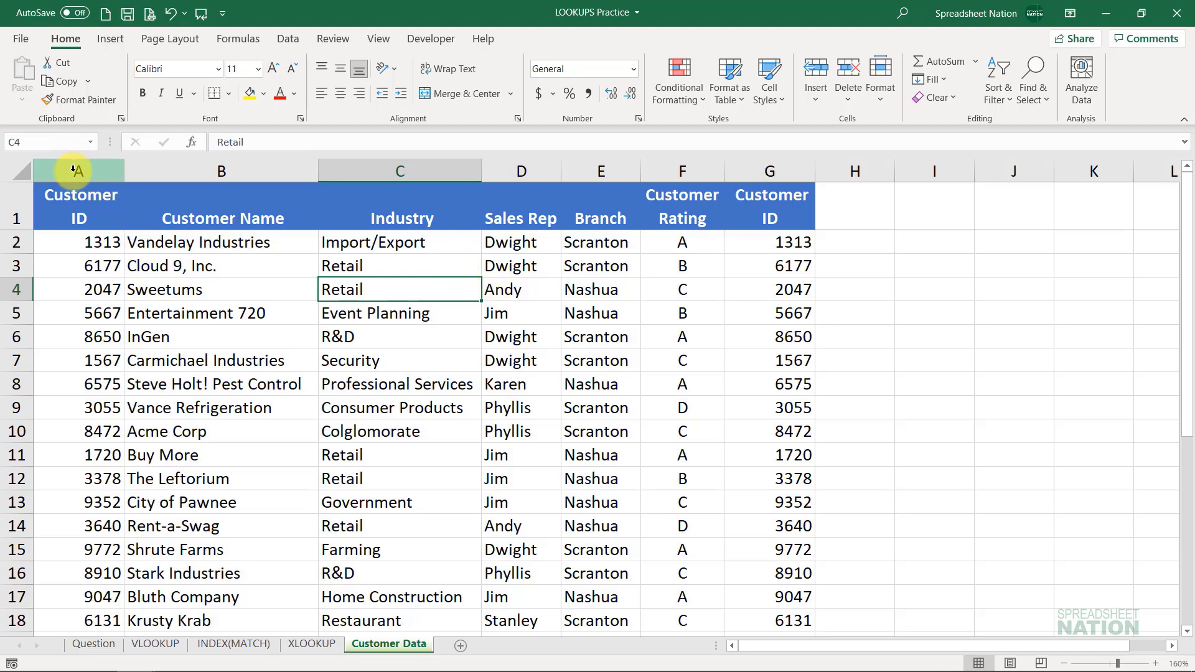
drag(73, 169, 770, 171)
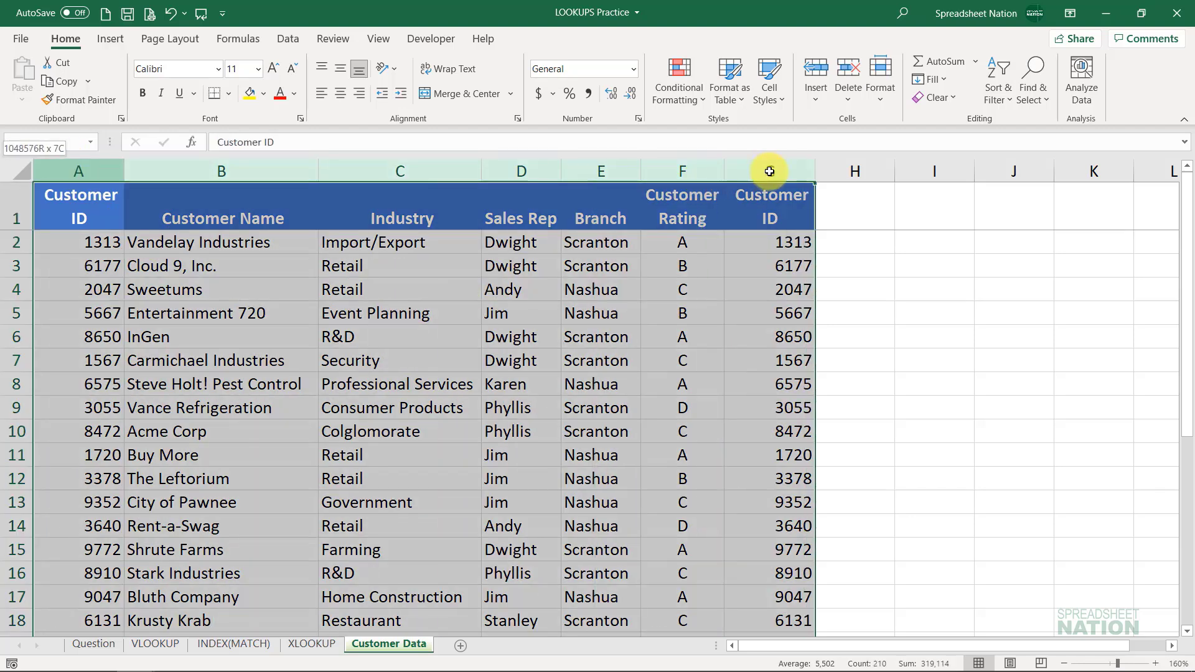
click(770, 171)
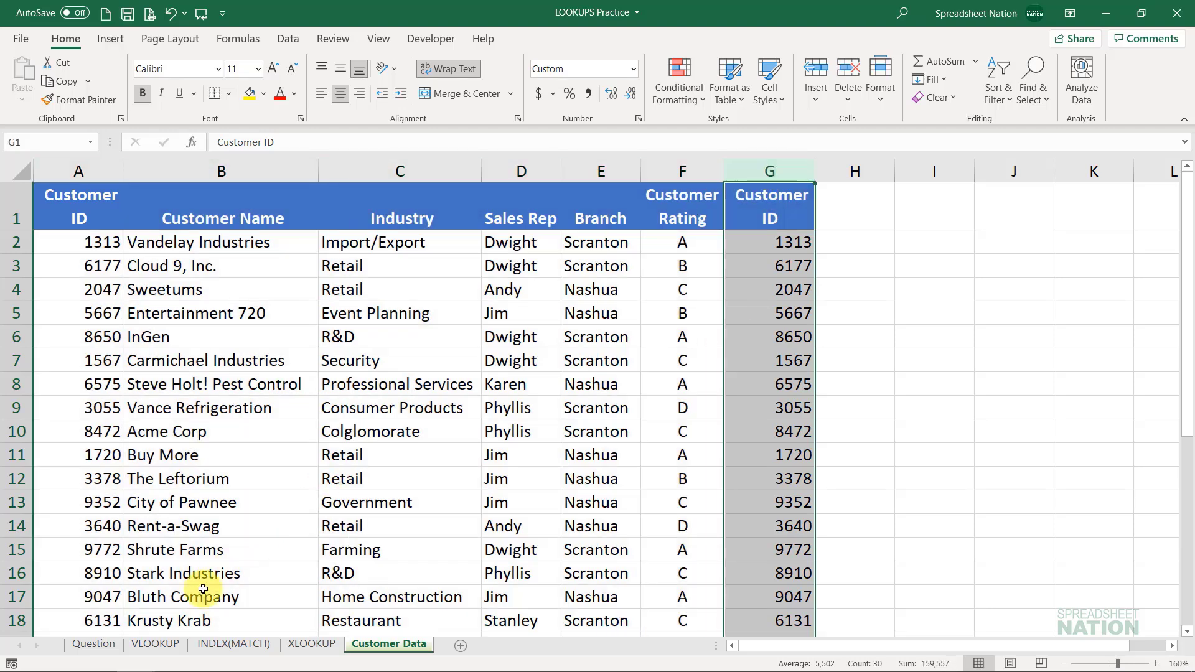
click(157, 643)
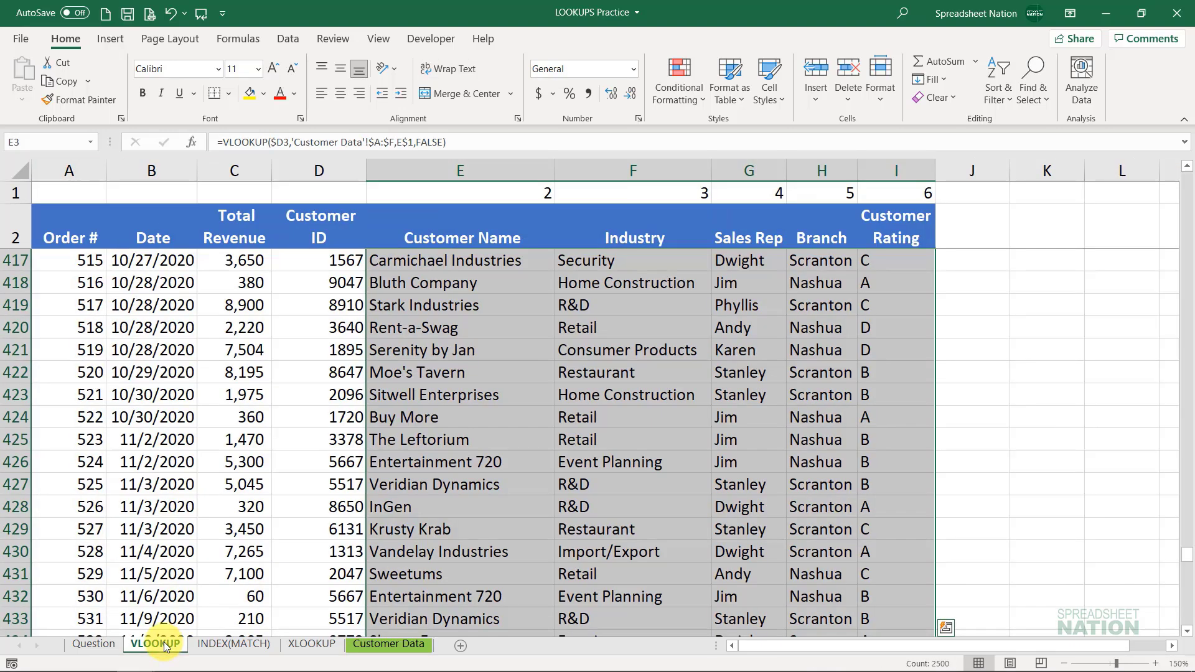
- Start an INDEX formula in E2 of the INDEX(MATCH) sheet with 'Customer Data'!B:B as its array
click(239, 648)
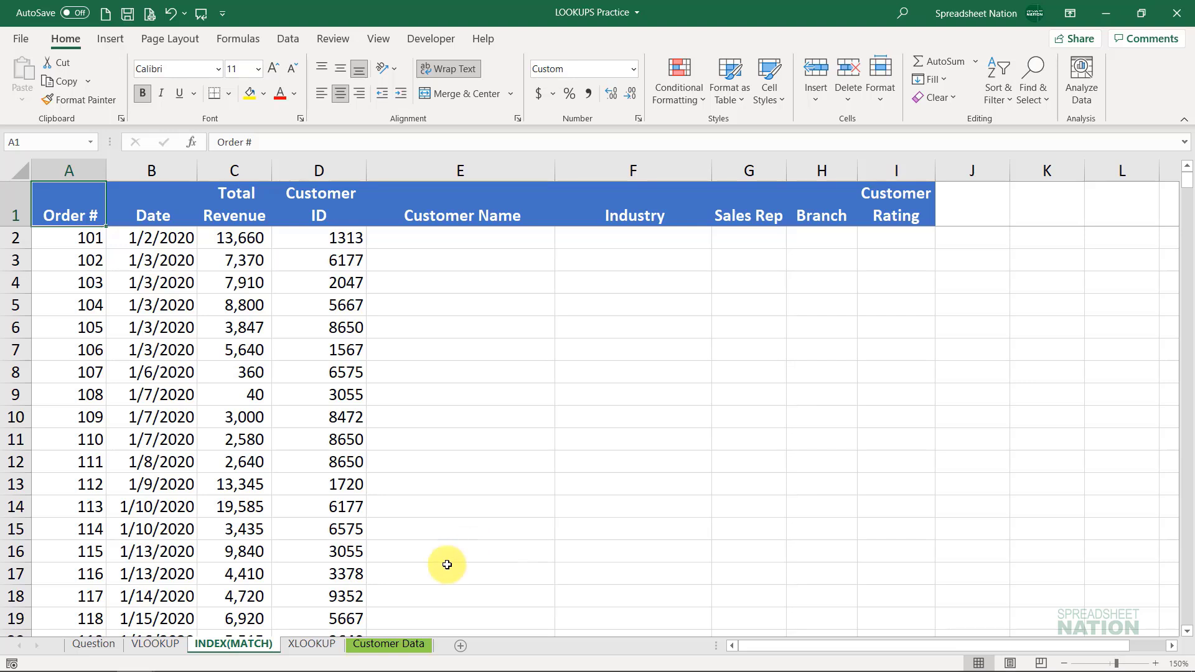
click(505, 239)
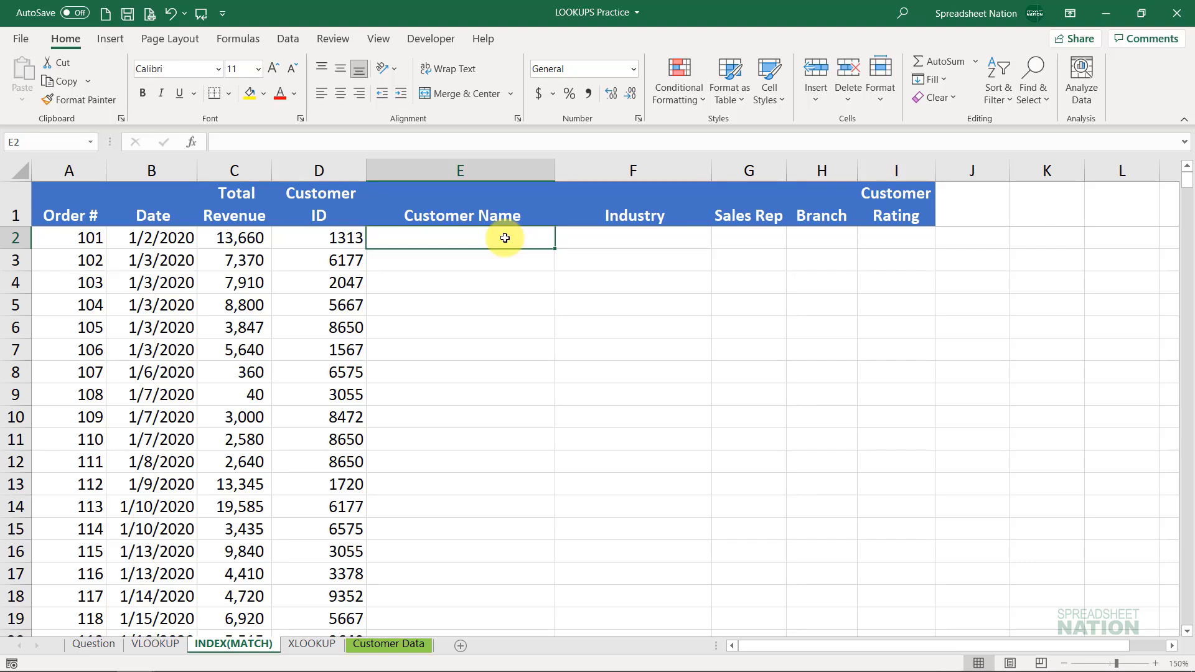
text(=inde)
key(Tab)
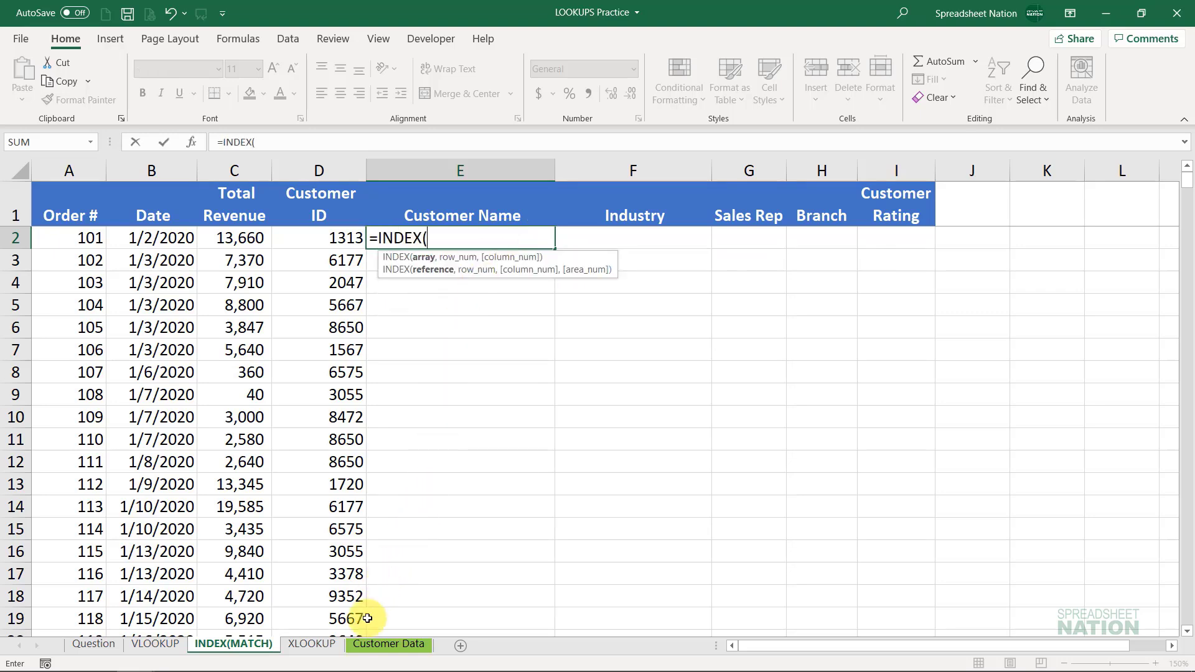
click(365, 647)
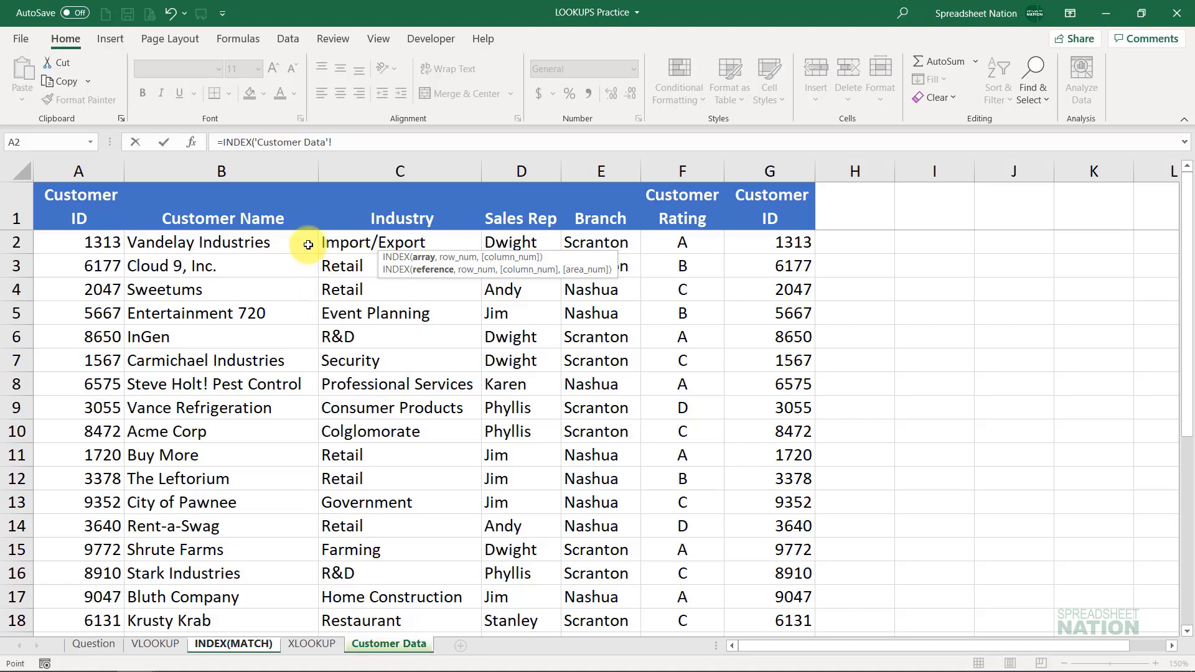
click(265, 170)
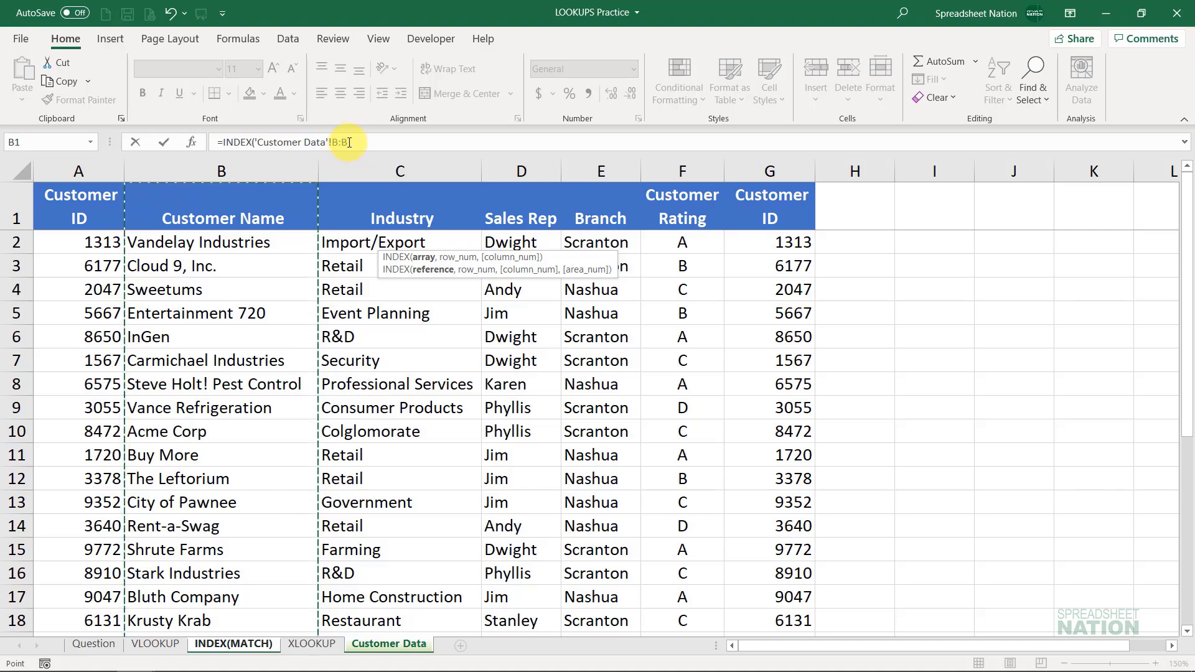
text(,)
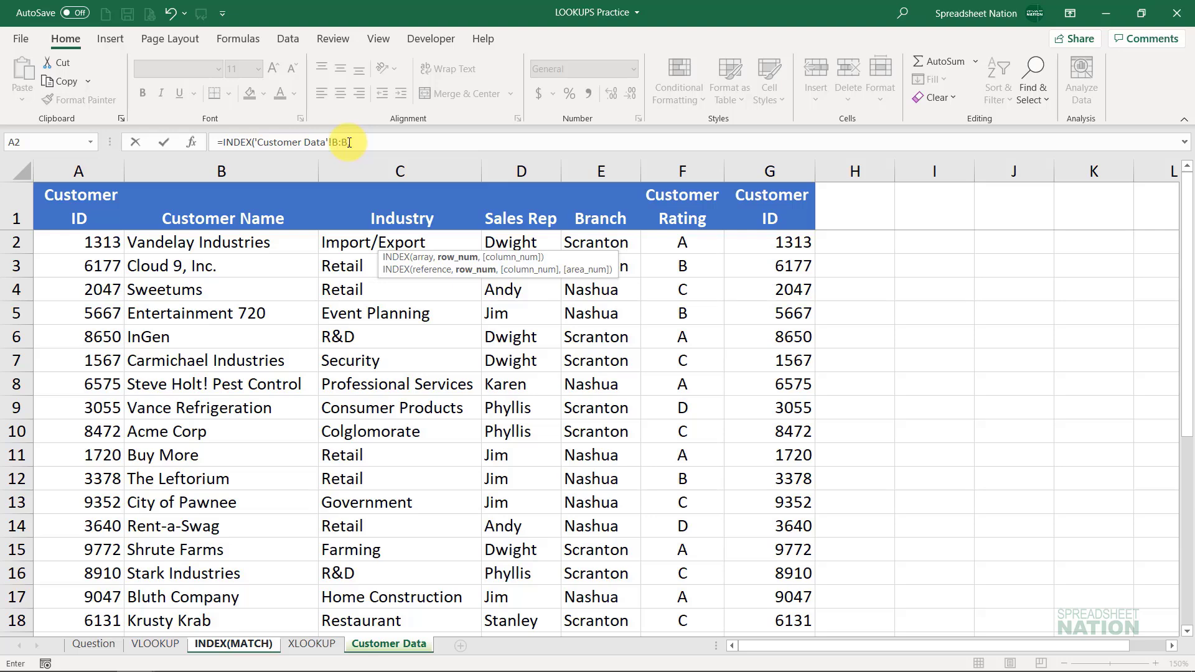
- Nest a MATCH as the INDEX row number, with the column-locked customer ID cell $D2 as its lookup value
text(MATCH()
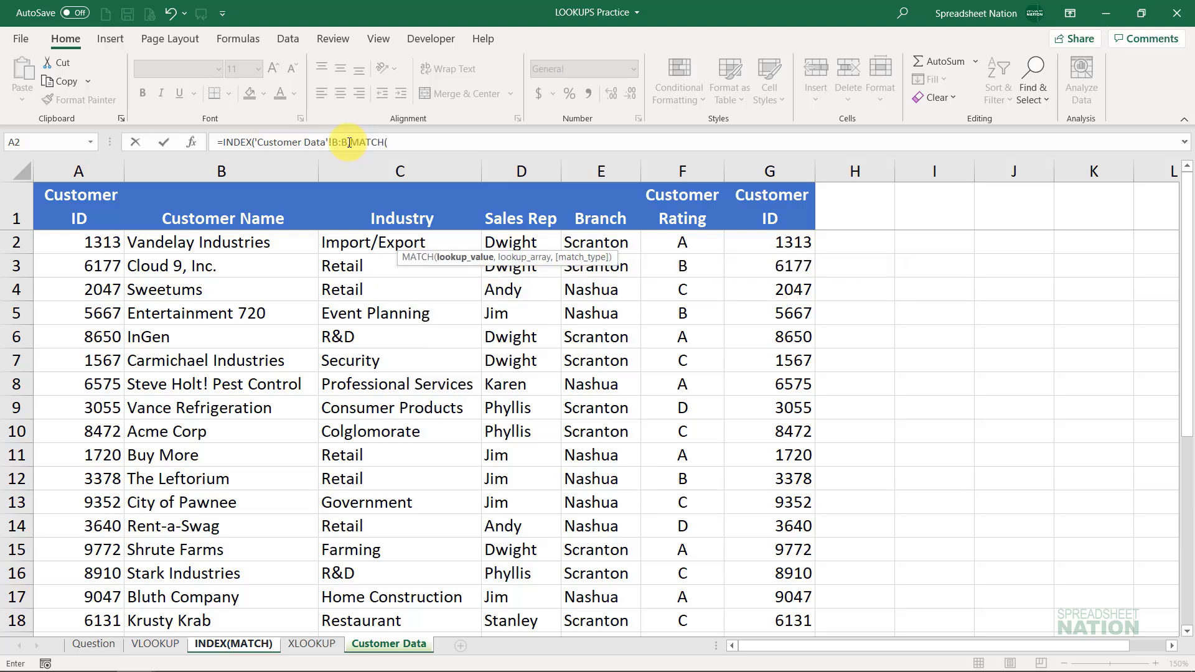
click(233, 644)
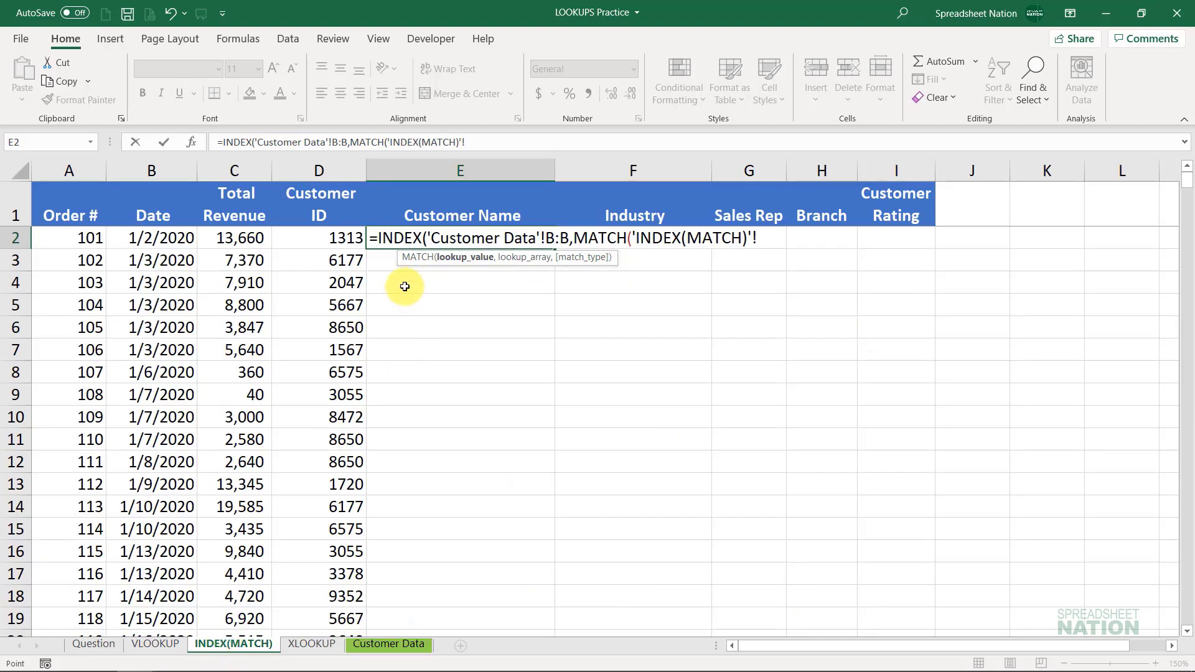
click(357, 242)
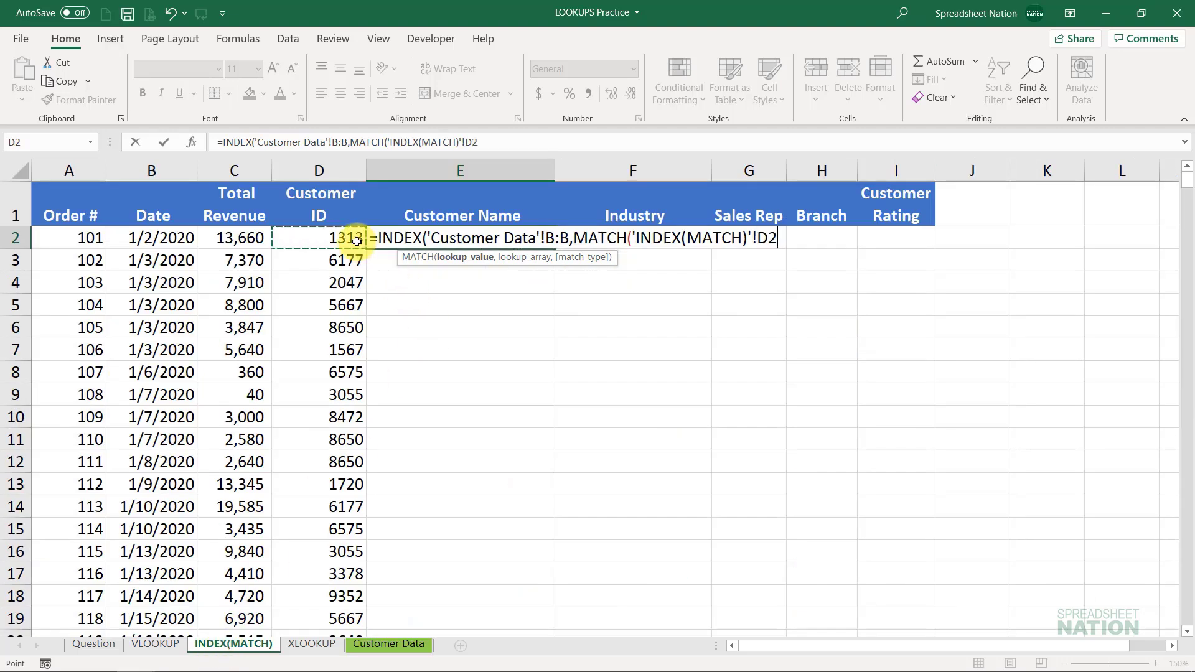
key(F4)
key(F4)
key(F4)
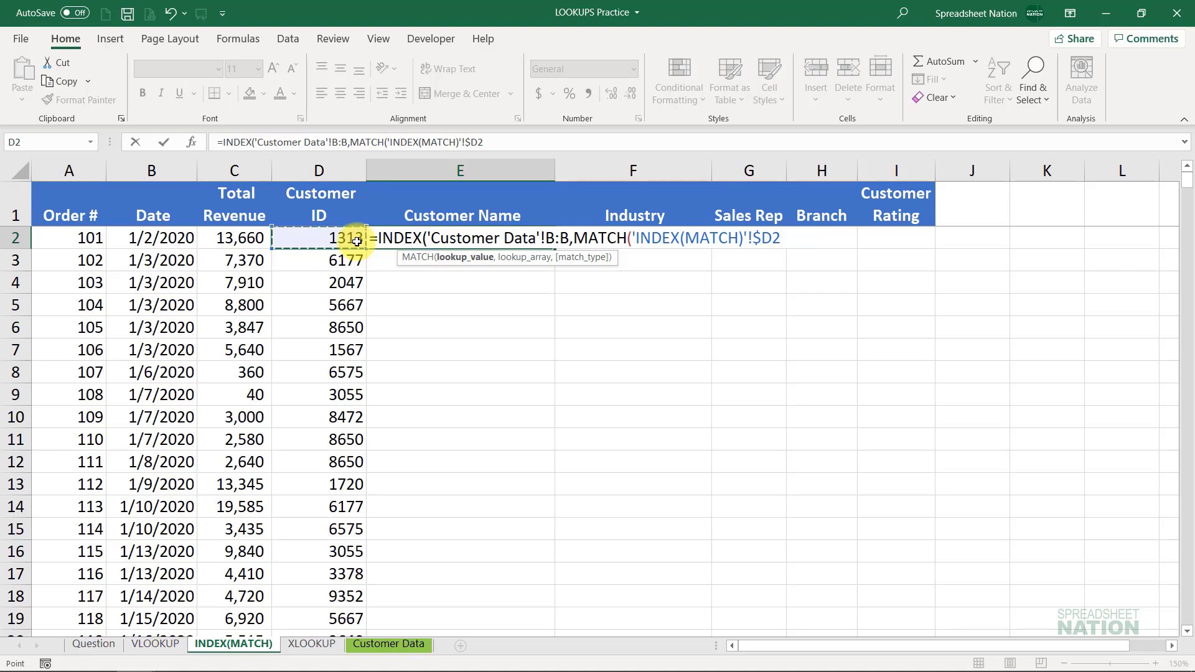
text(,)
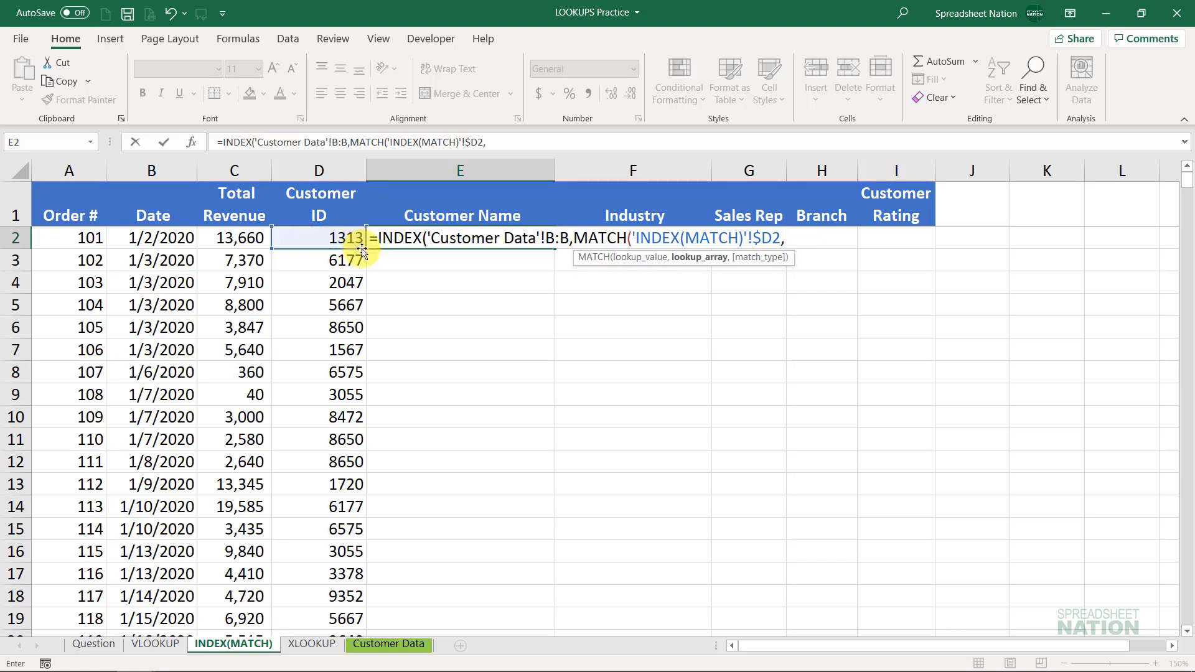
- Complete the MATCH with lookup array 'Customer Data'!$G:$G and match type 0, and fill the E2 formula across through I2
click(392, 643)
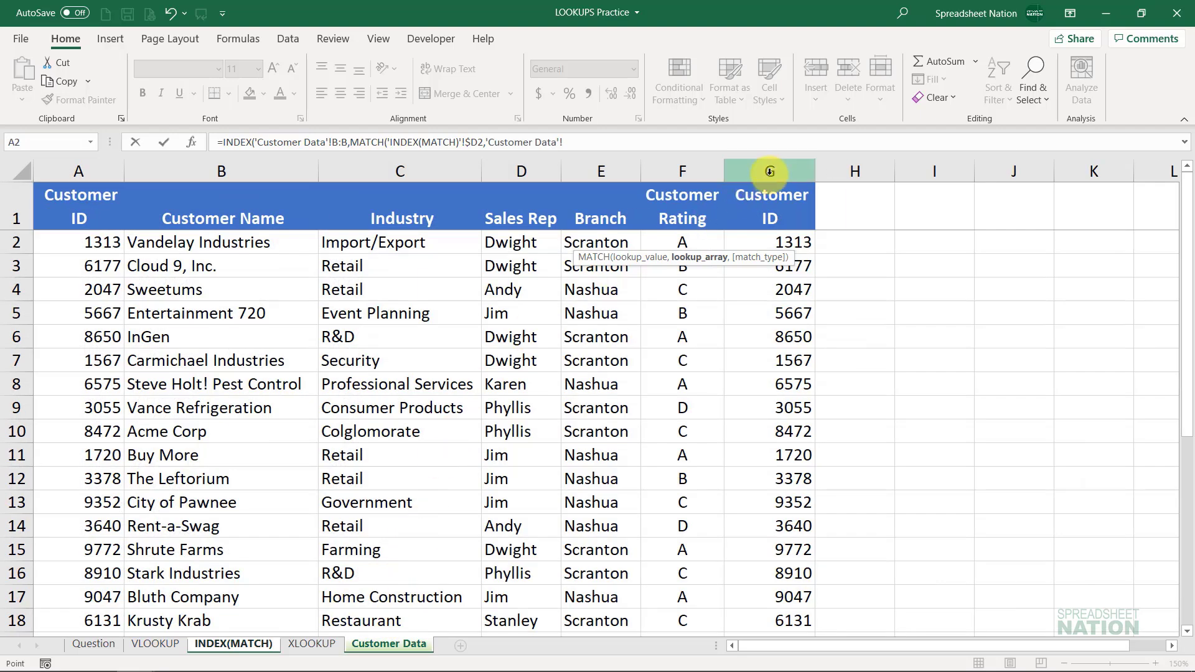
click(770, 172)
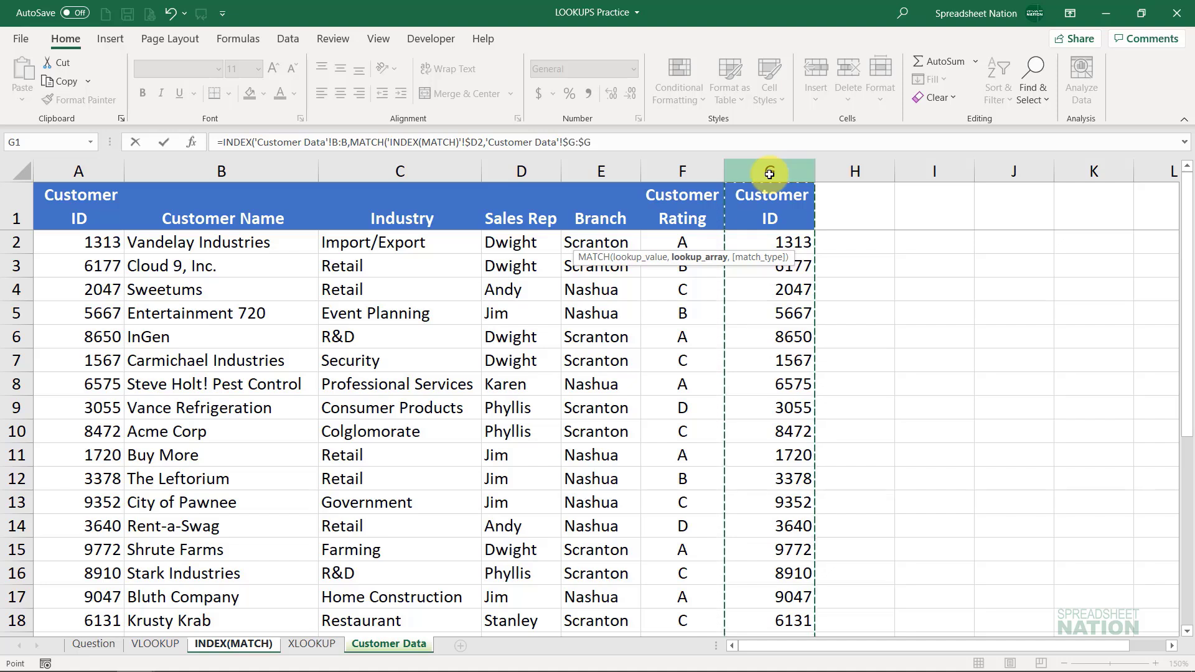
text(,)
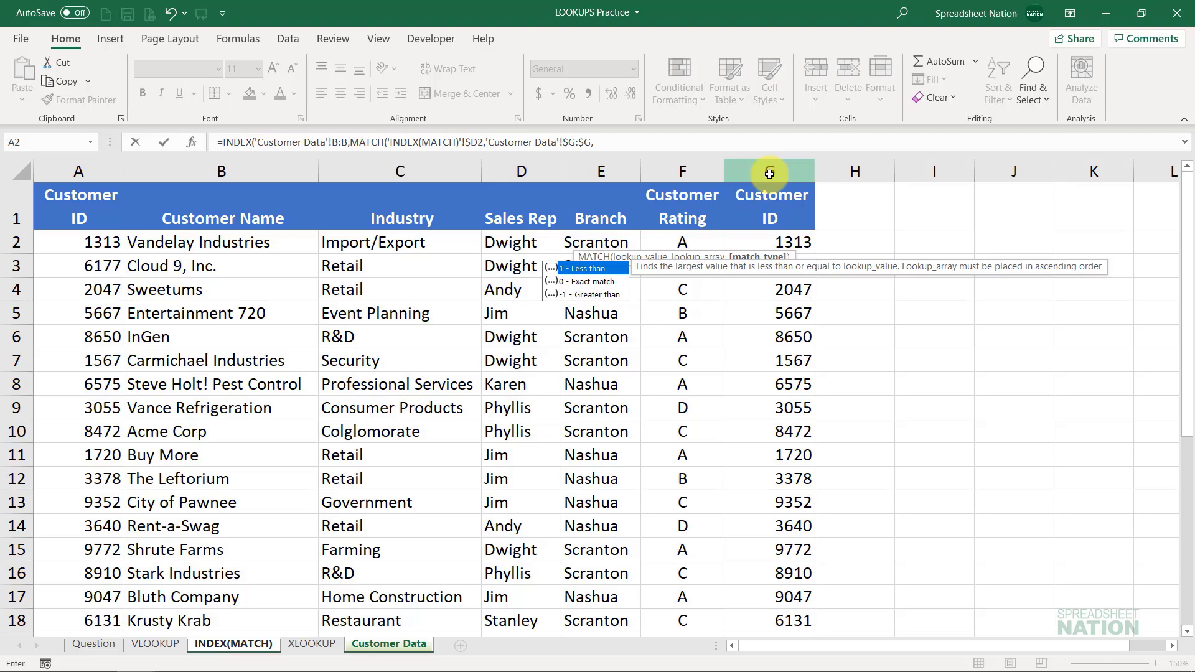
text(0)))
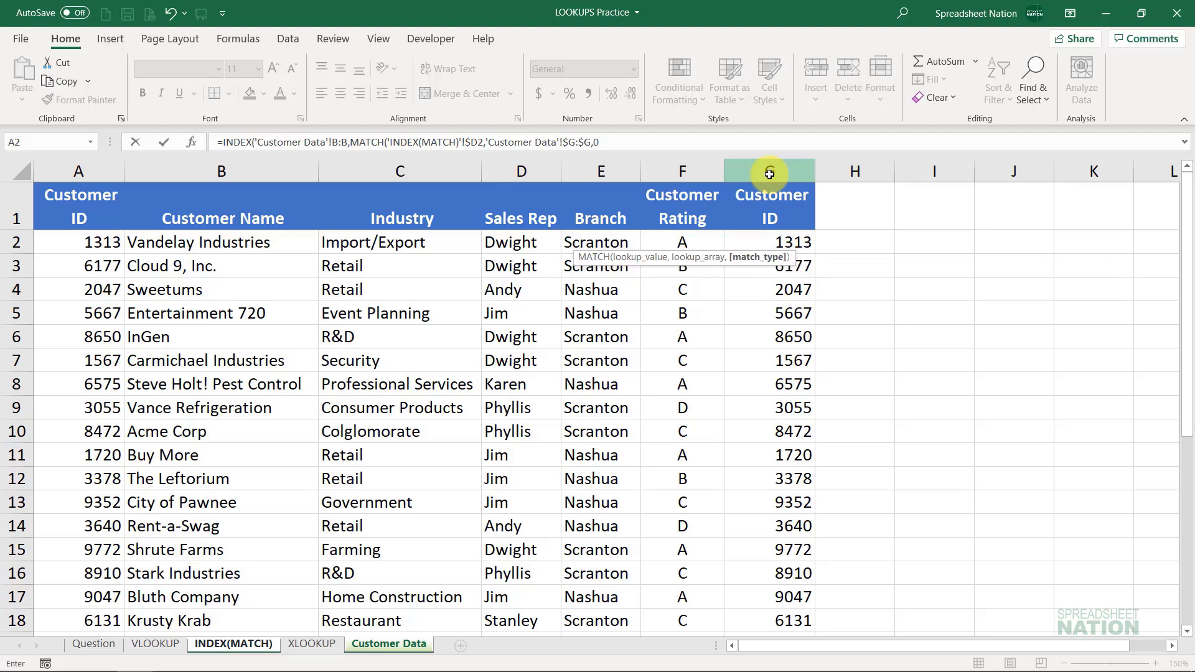
key(Return)
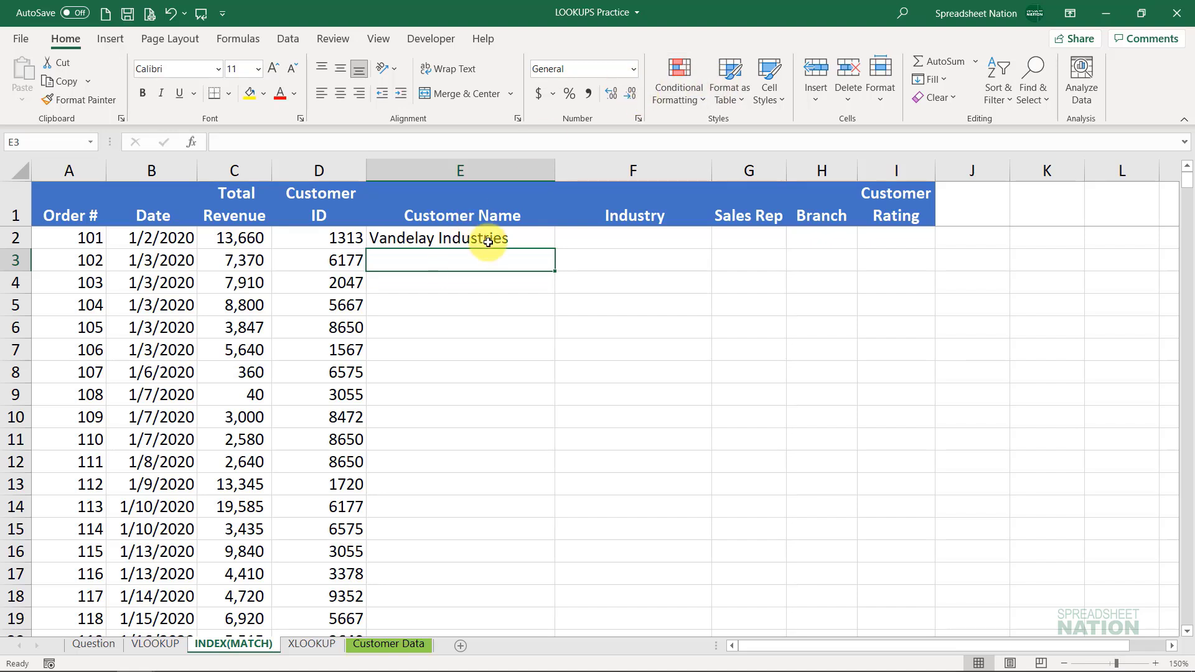
click(488, 242)
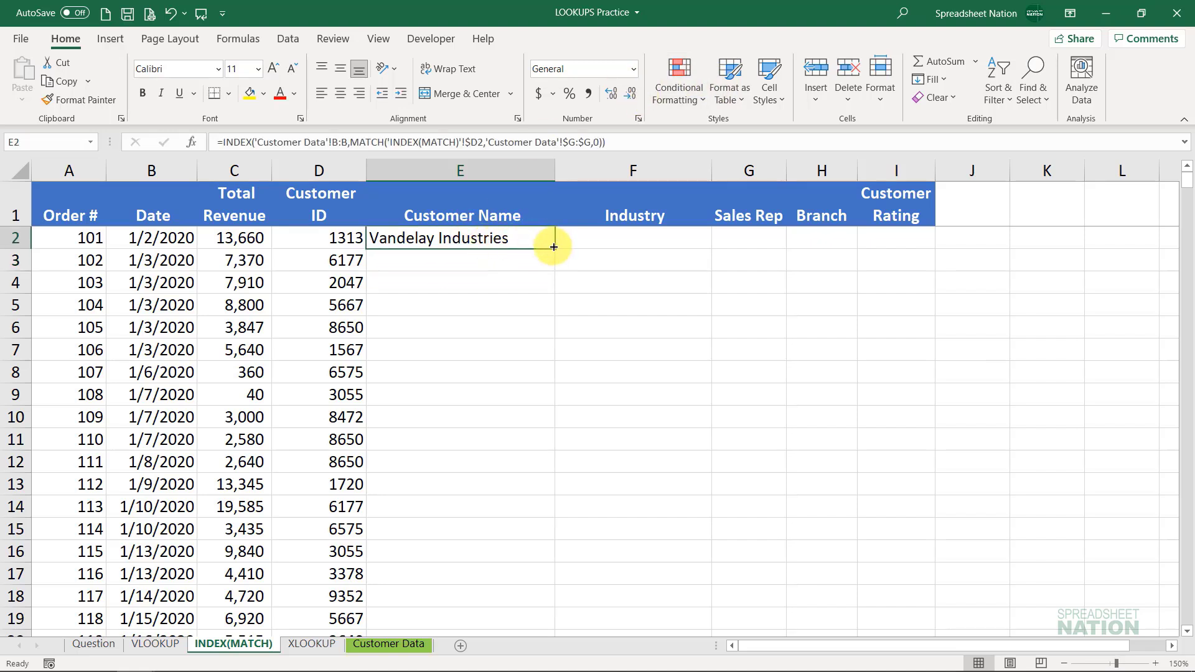
drag(554, 248, 877, 253)
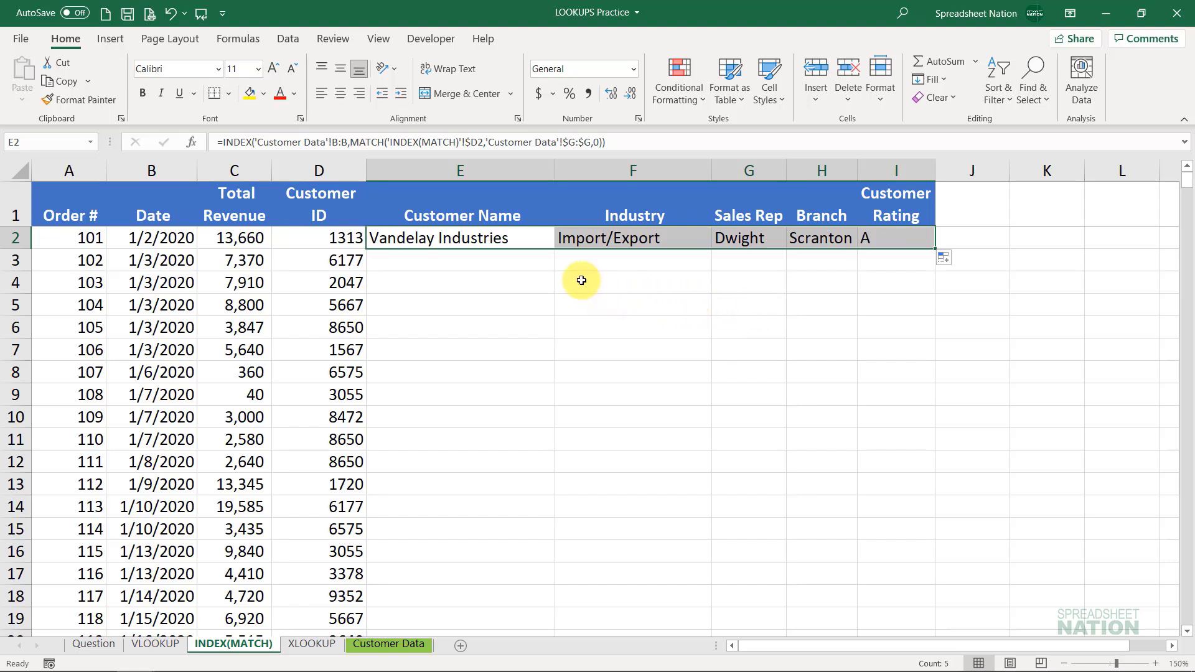
- Check the Industry formula in F2 and fill the E2:I2 formulas down through all the order rows
double_click(598, 238)
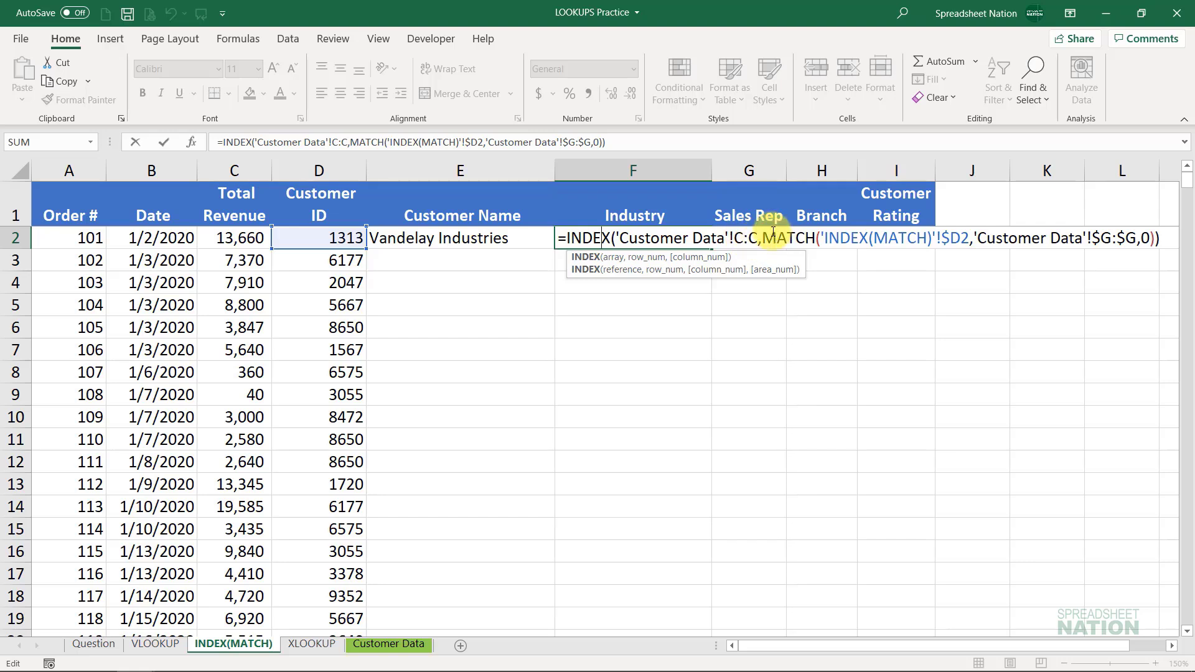
key(Escape)
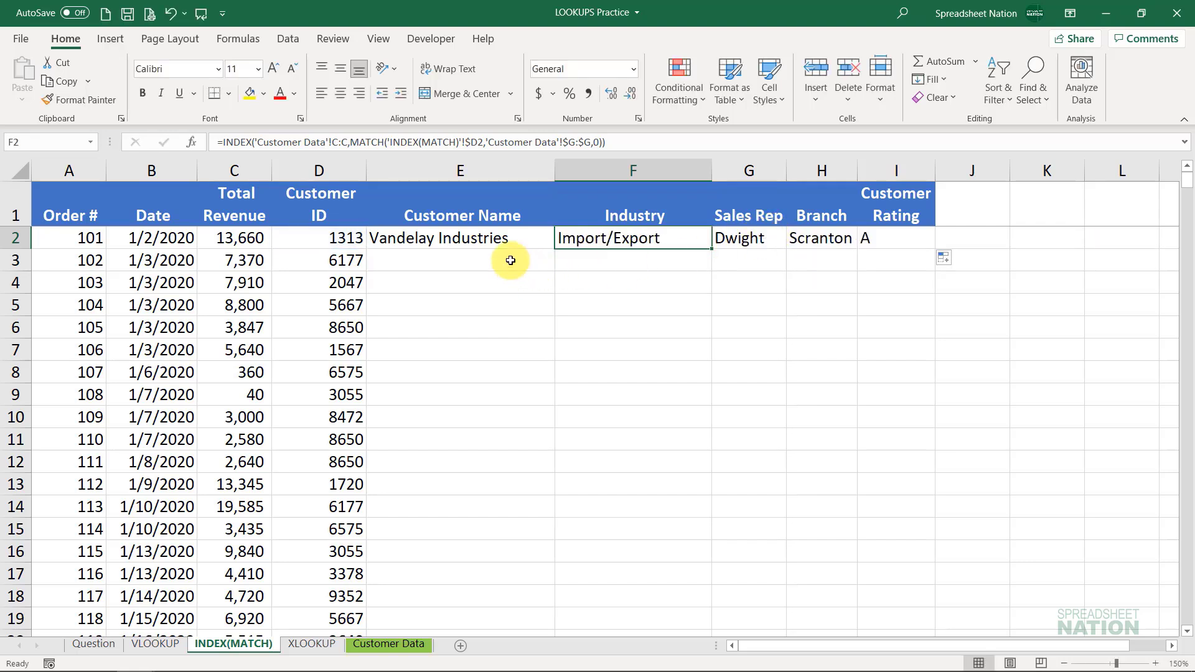
drag(493, 238, 922, 241)
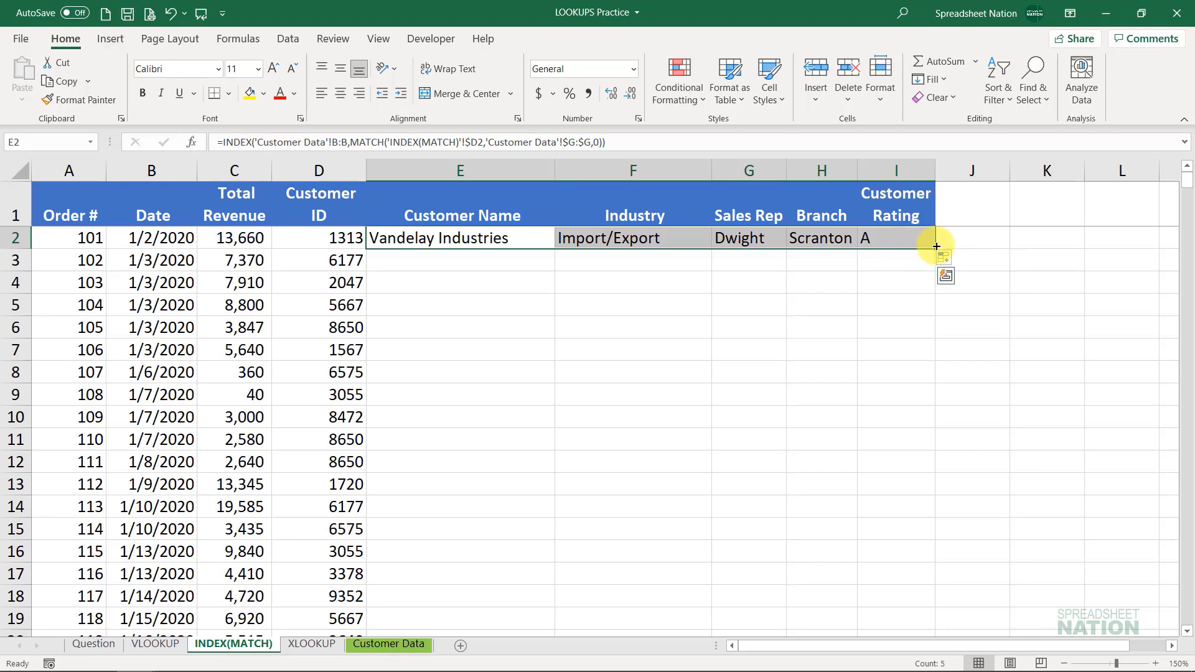
double_click(937, 246)
click(722, 305)
scroll(716, 347, down, 14)
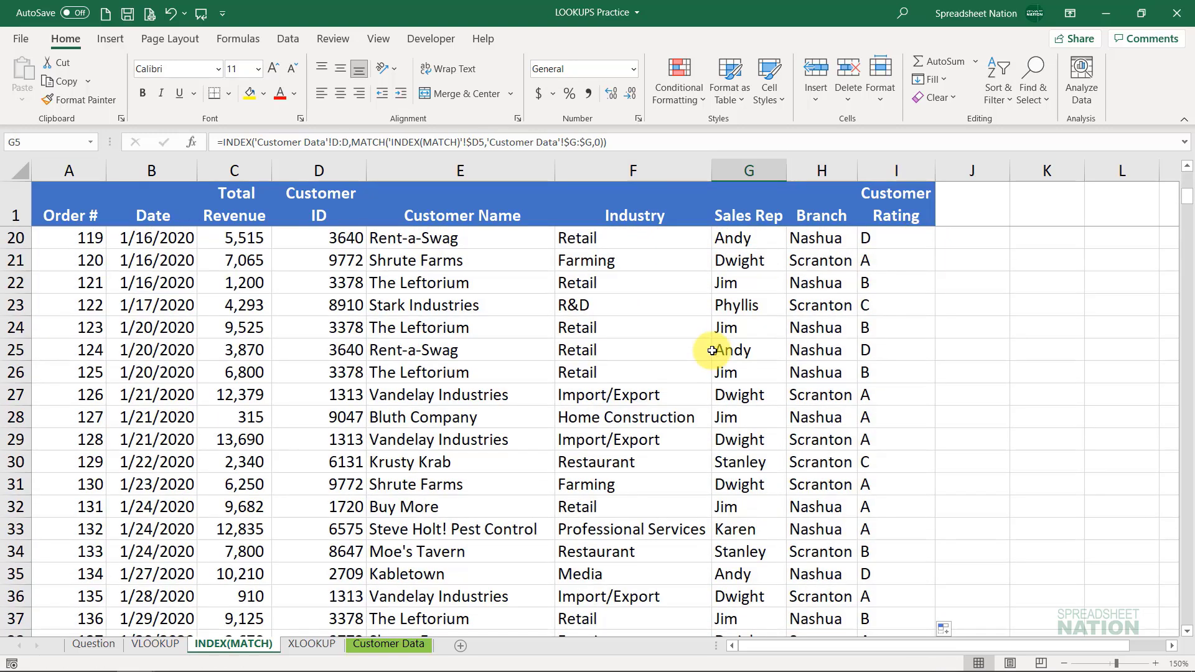
scroll(711, 347, down, 20)
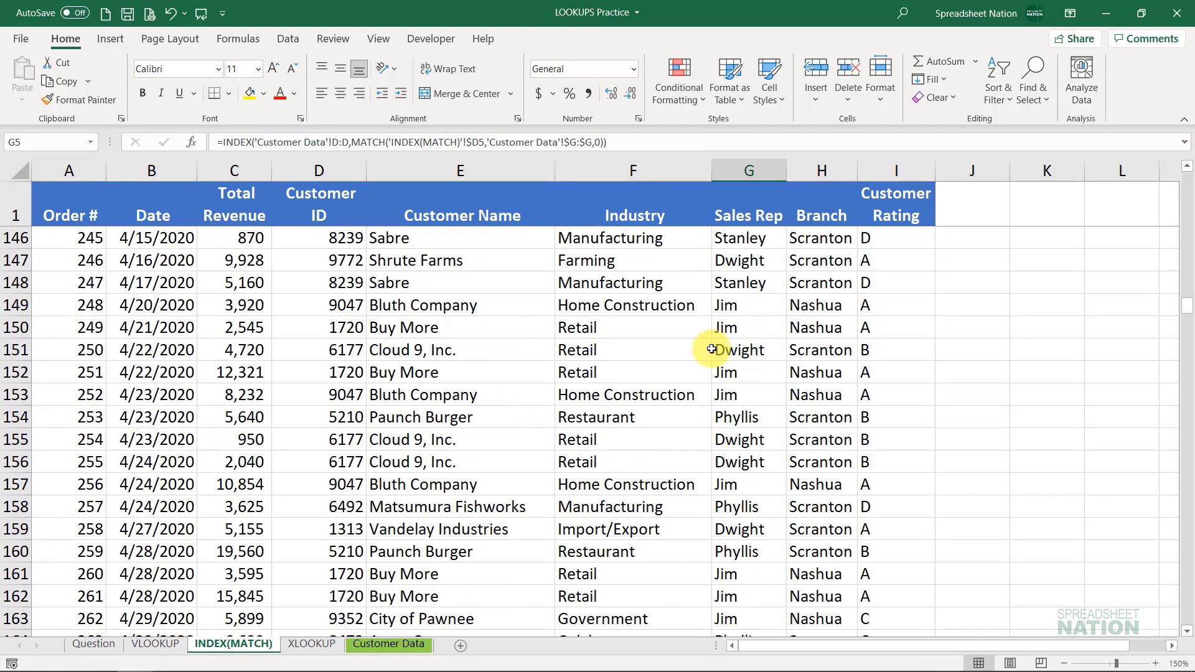
scroll(709, 352, down, 20)
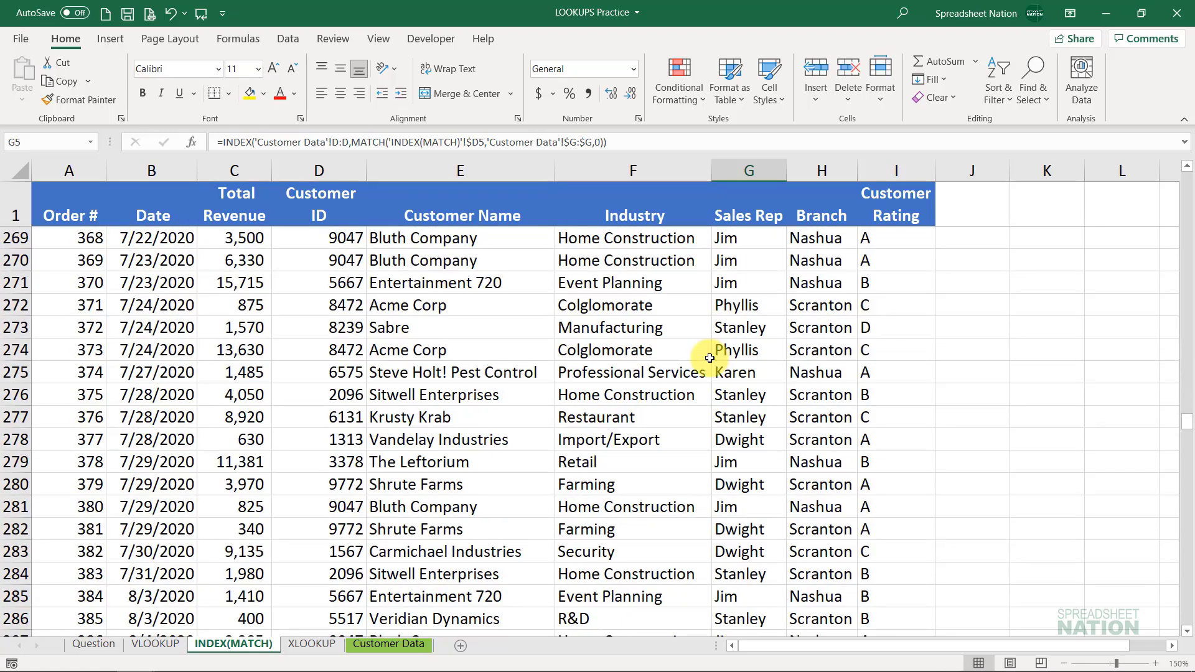
scroll(709, 358, up, 20)
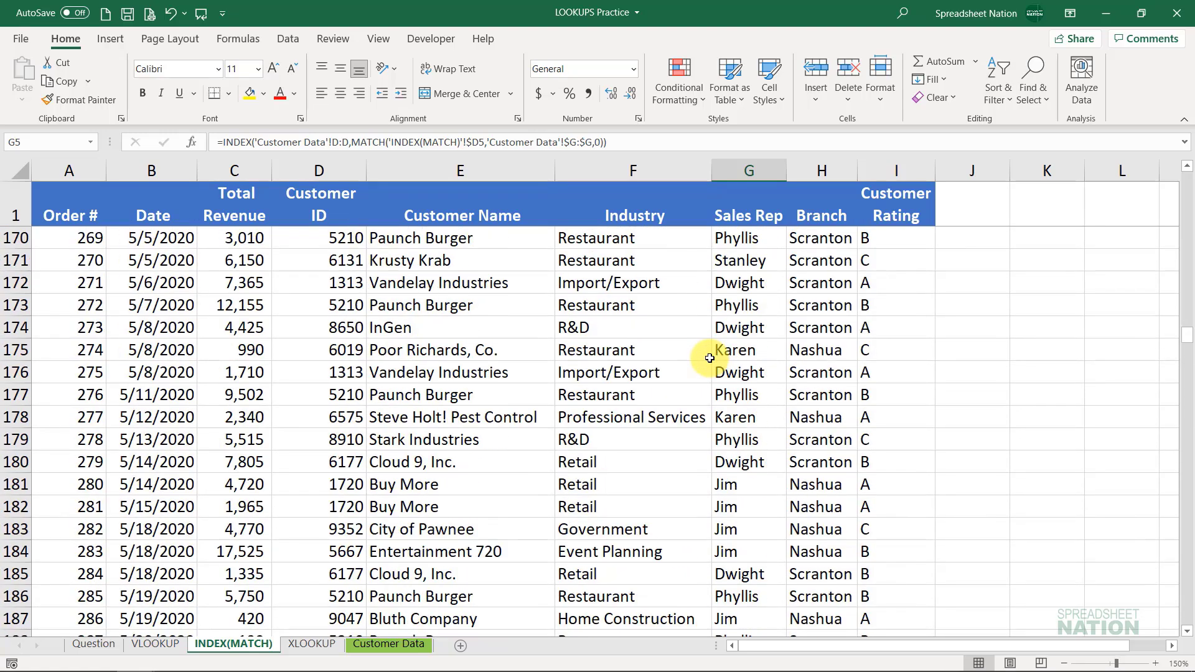
scroll(709, 358, up, 20)
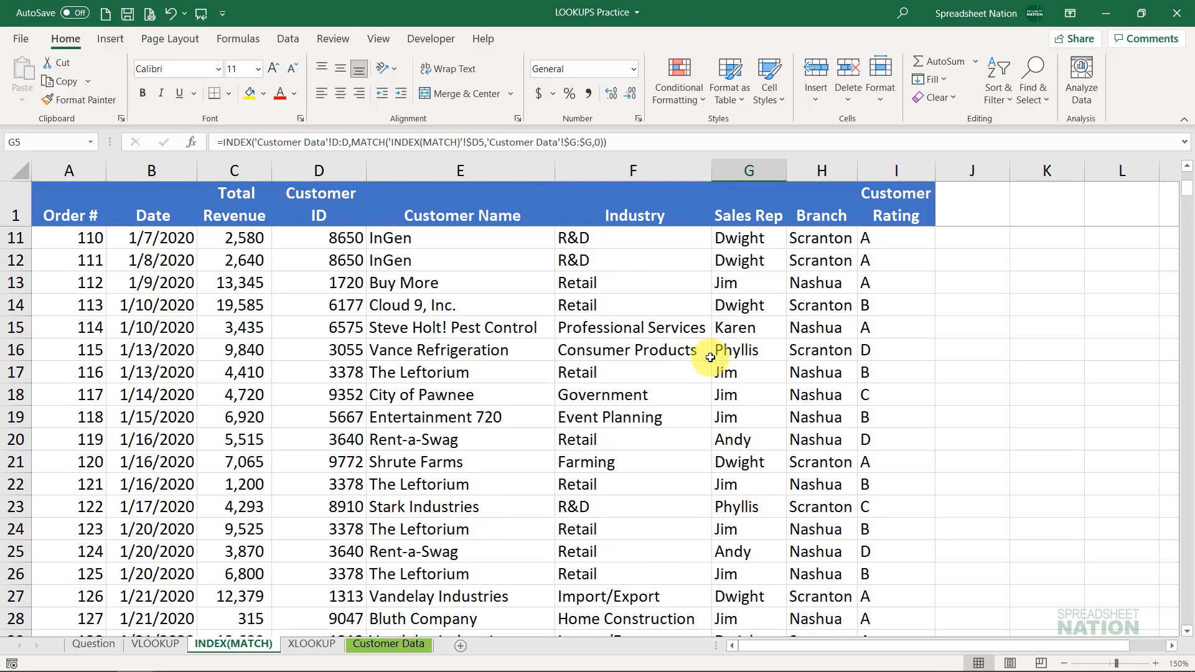
- Start an XLOOKUP formula in E2 of the XLOOKUP sheet with the column-locked customer ID cell $D2 as its lookup value
click(312, 644)
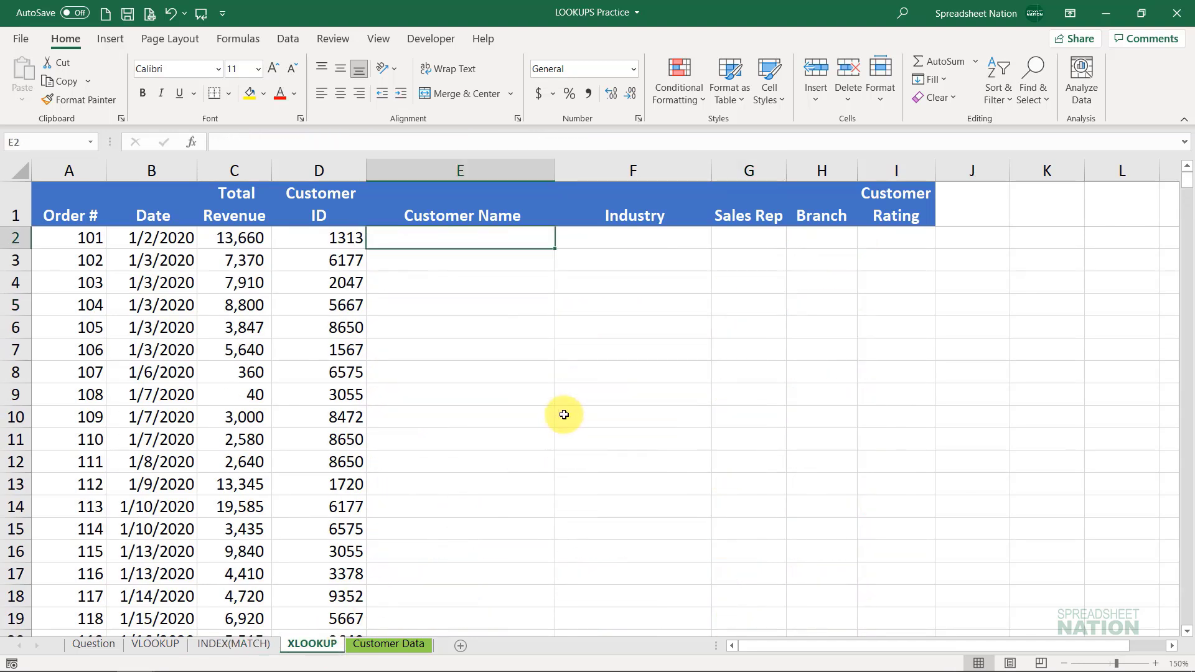
text(=xloo)
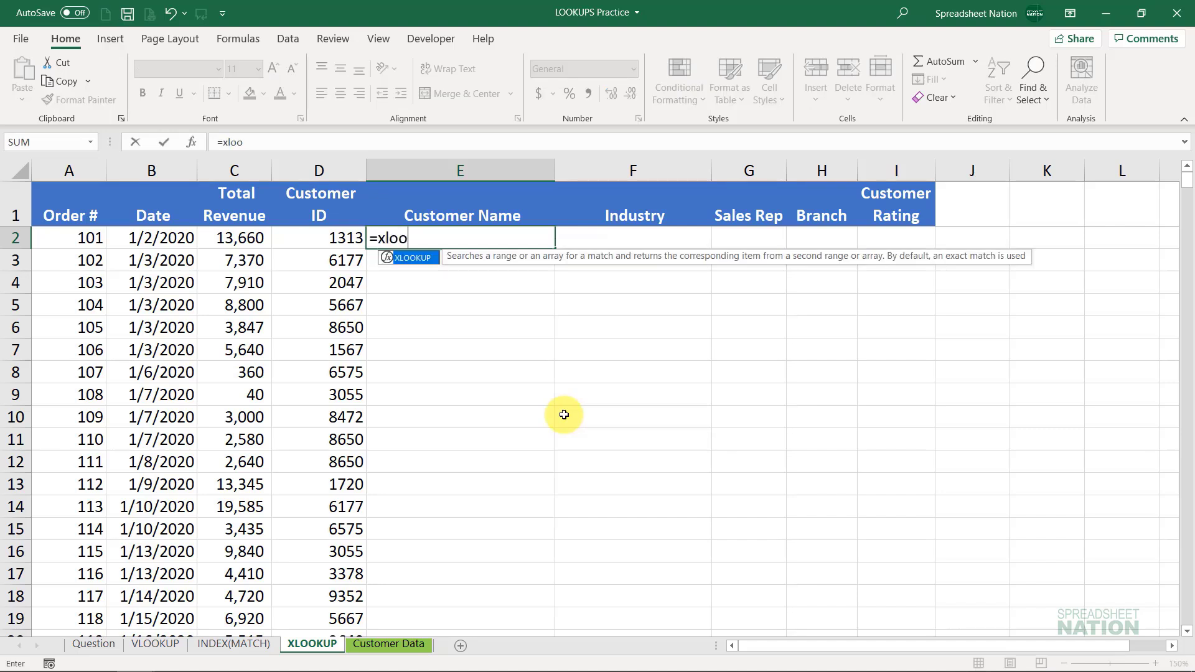
key(Tab)
key(Left)
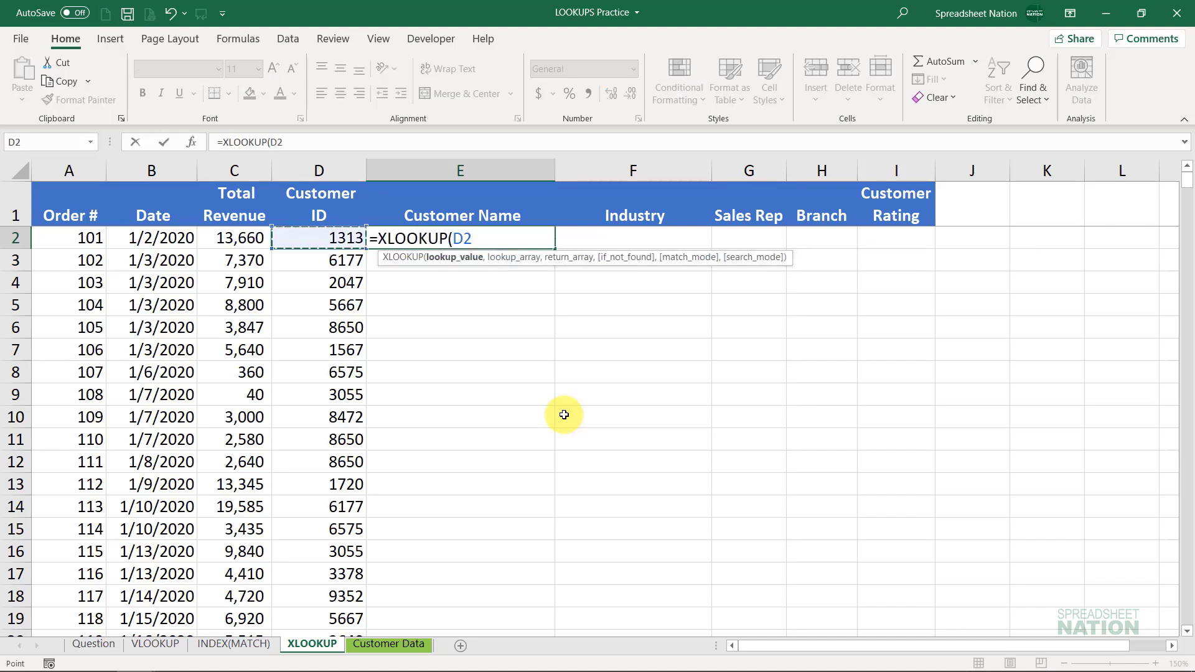
key(F4)
key(F4)
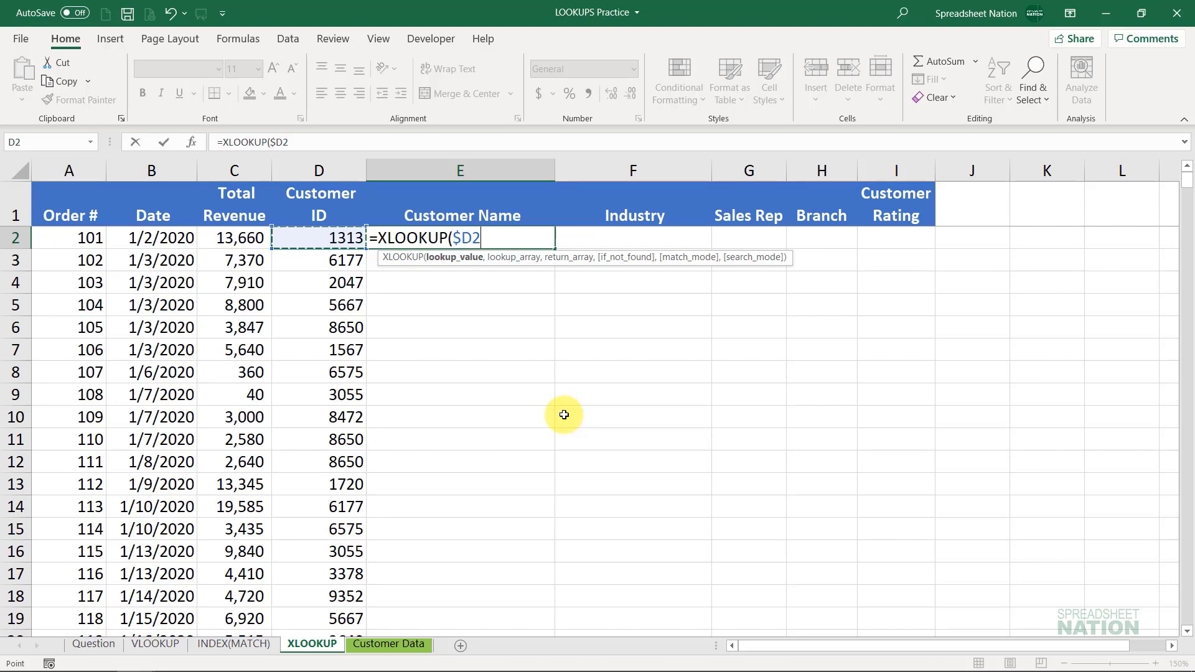
text(,)
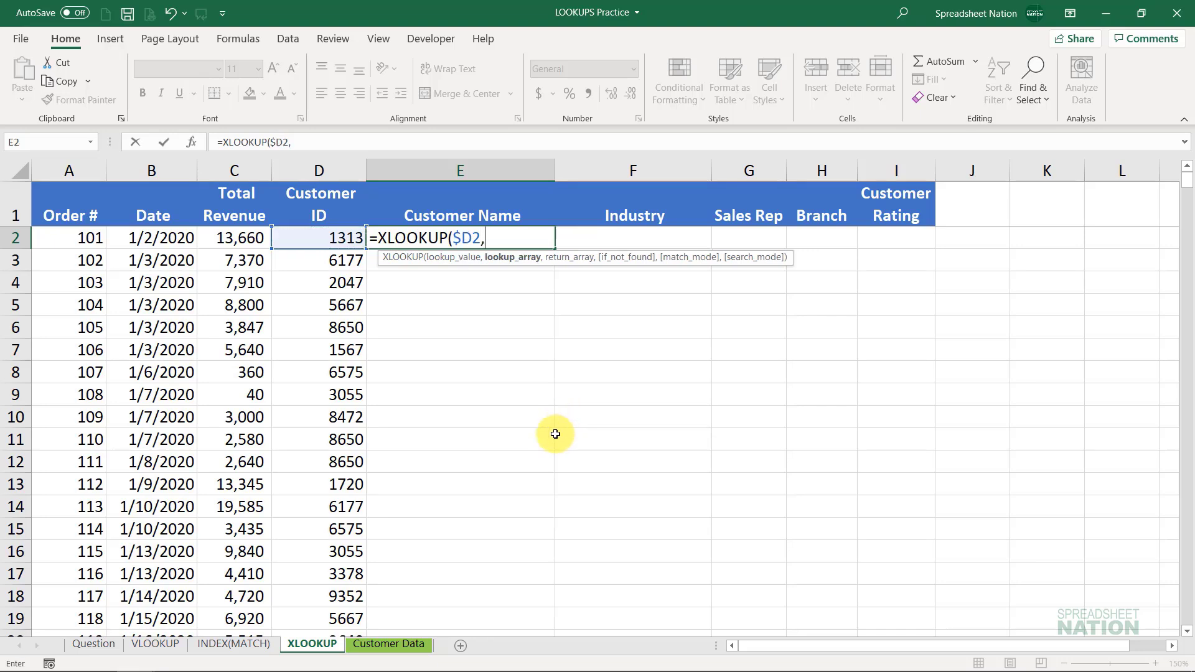
- Complete the XLOOKUP with lookup array 'Customer Data'!$G:$G and return array 'Customer Data'!B:B
click(390, 645)
click(791, 168)
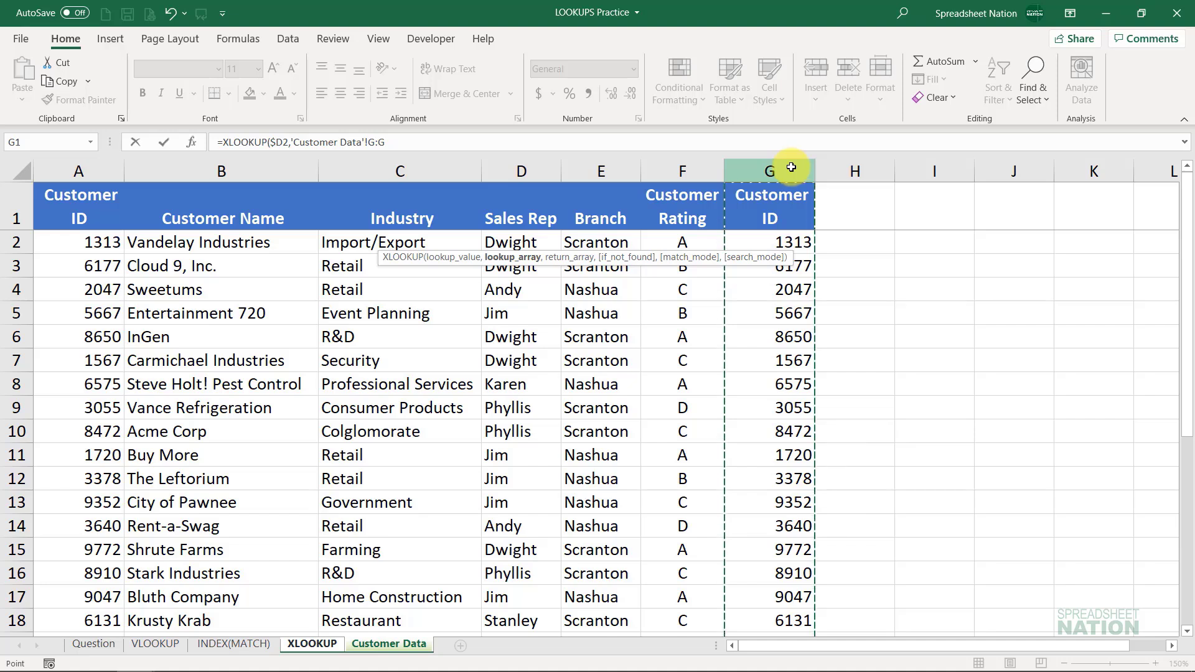
key(F4)
text(,)
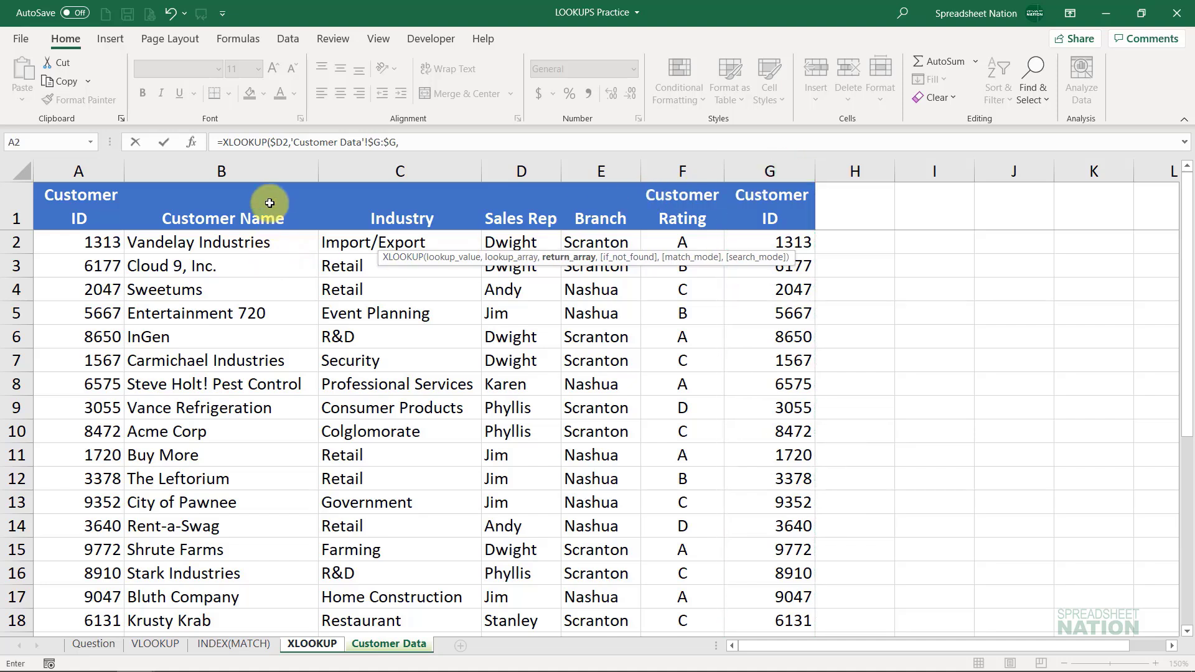
click(265, 170)
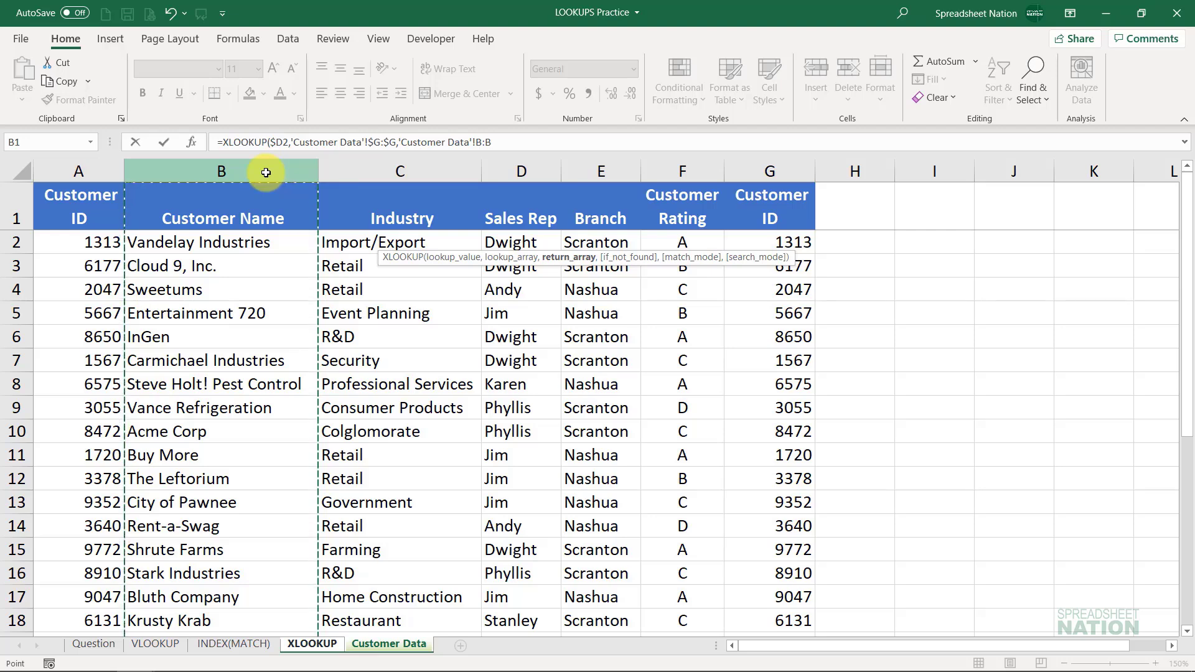
key(Return)
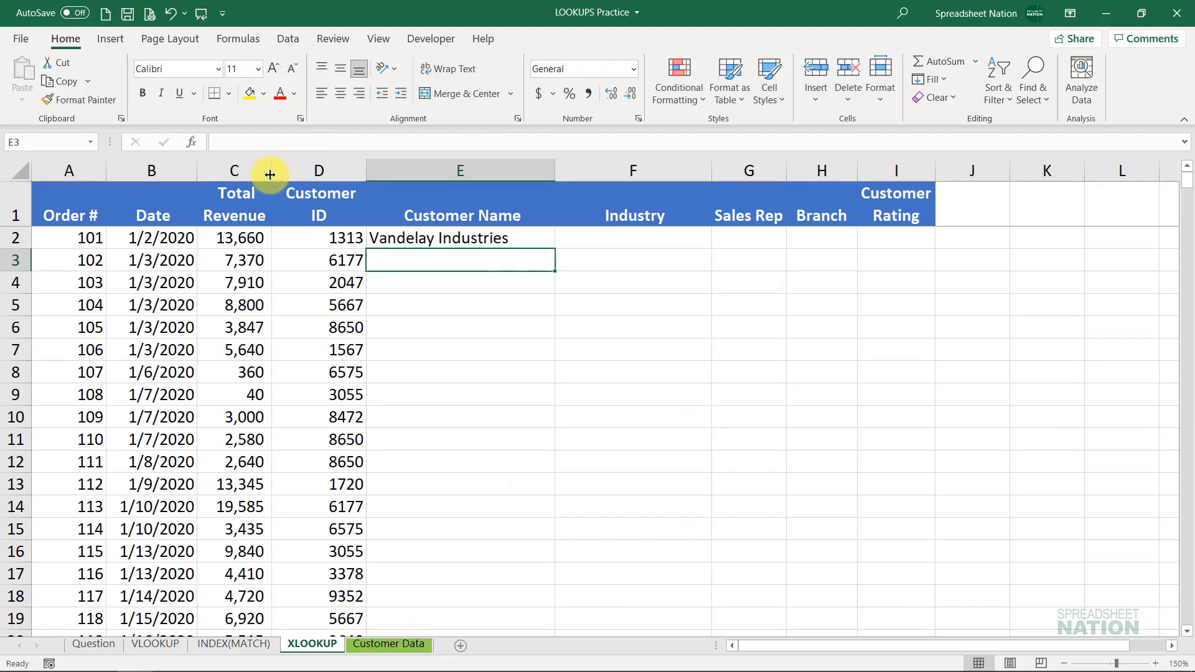
- Fill the XLOOKUP formula from E2 across through I2 and down through all the order rows
click(536, 240)
drag(554, 249, 902, 228)
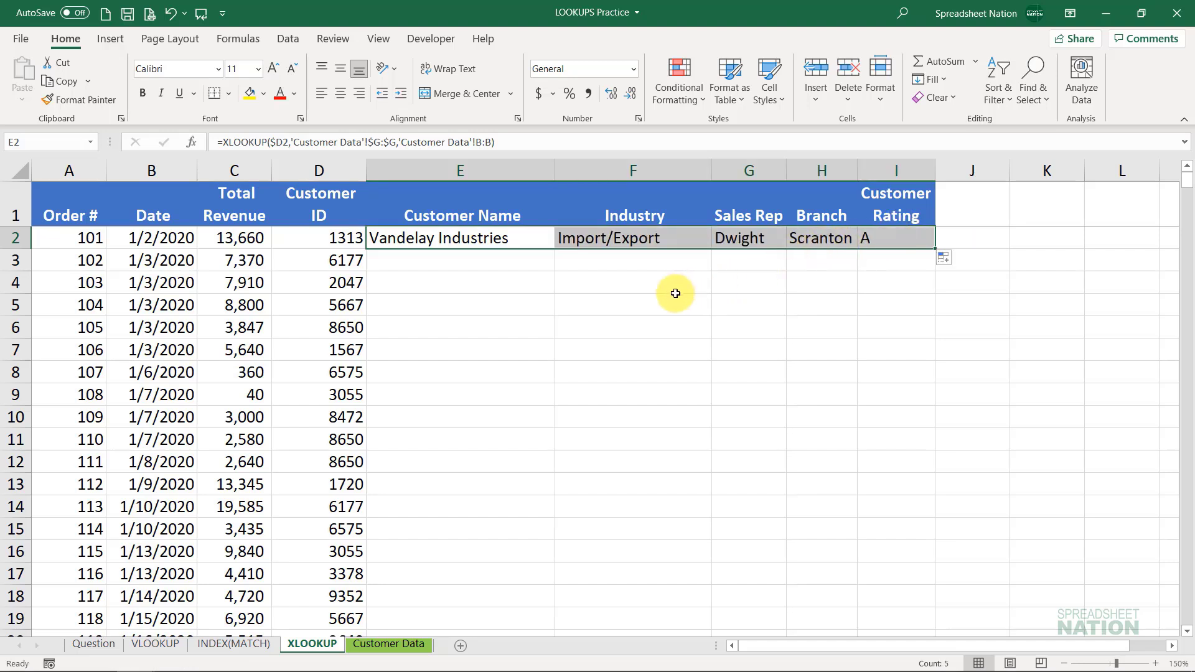
double_click(935, 249)
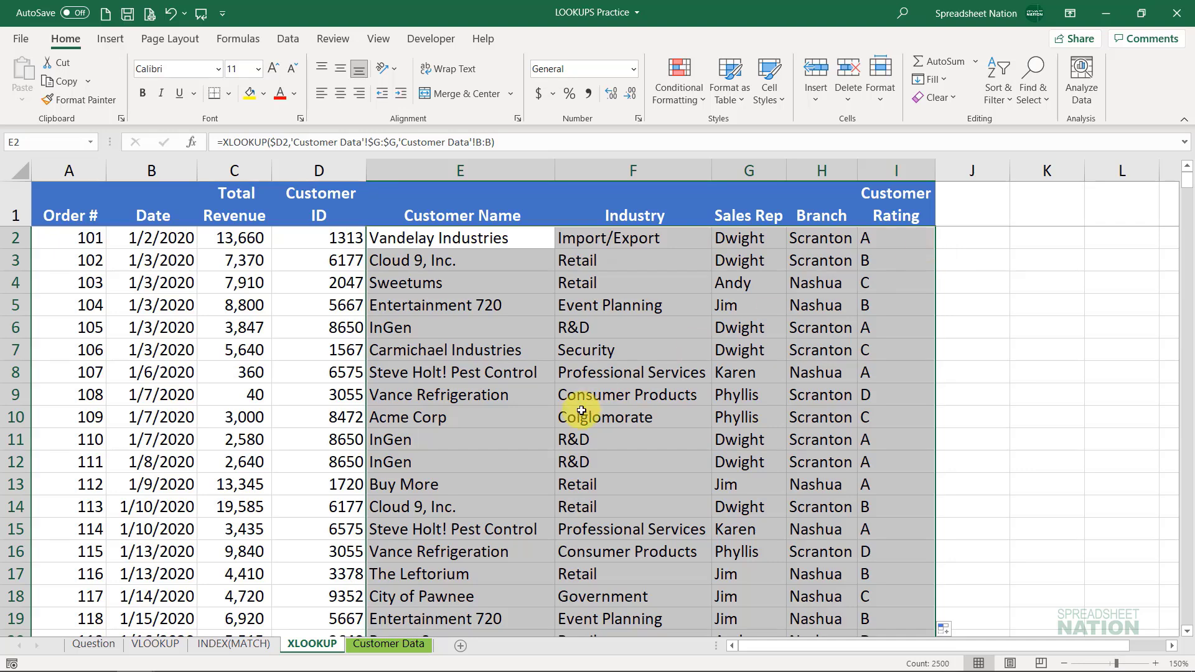